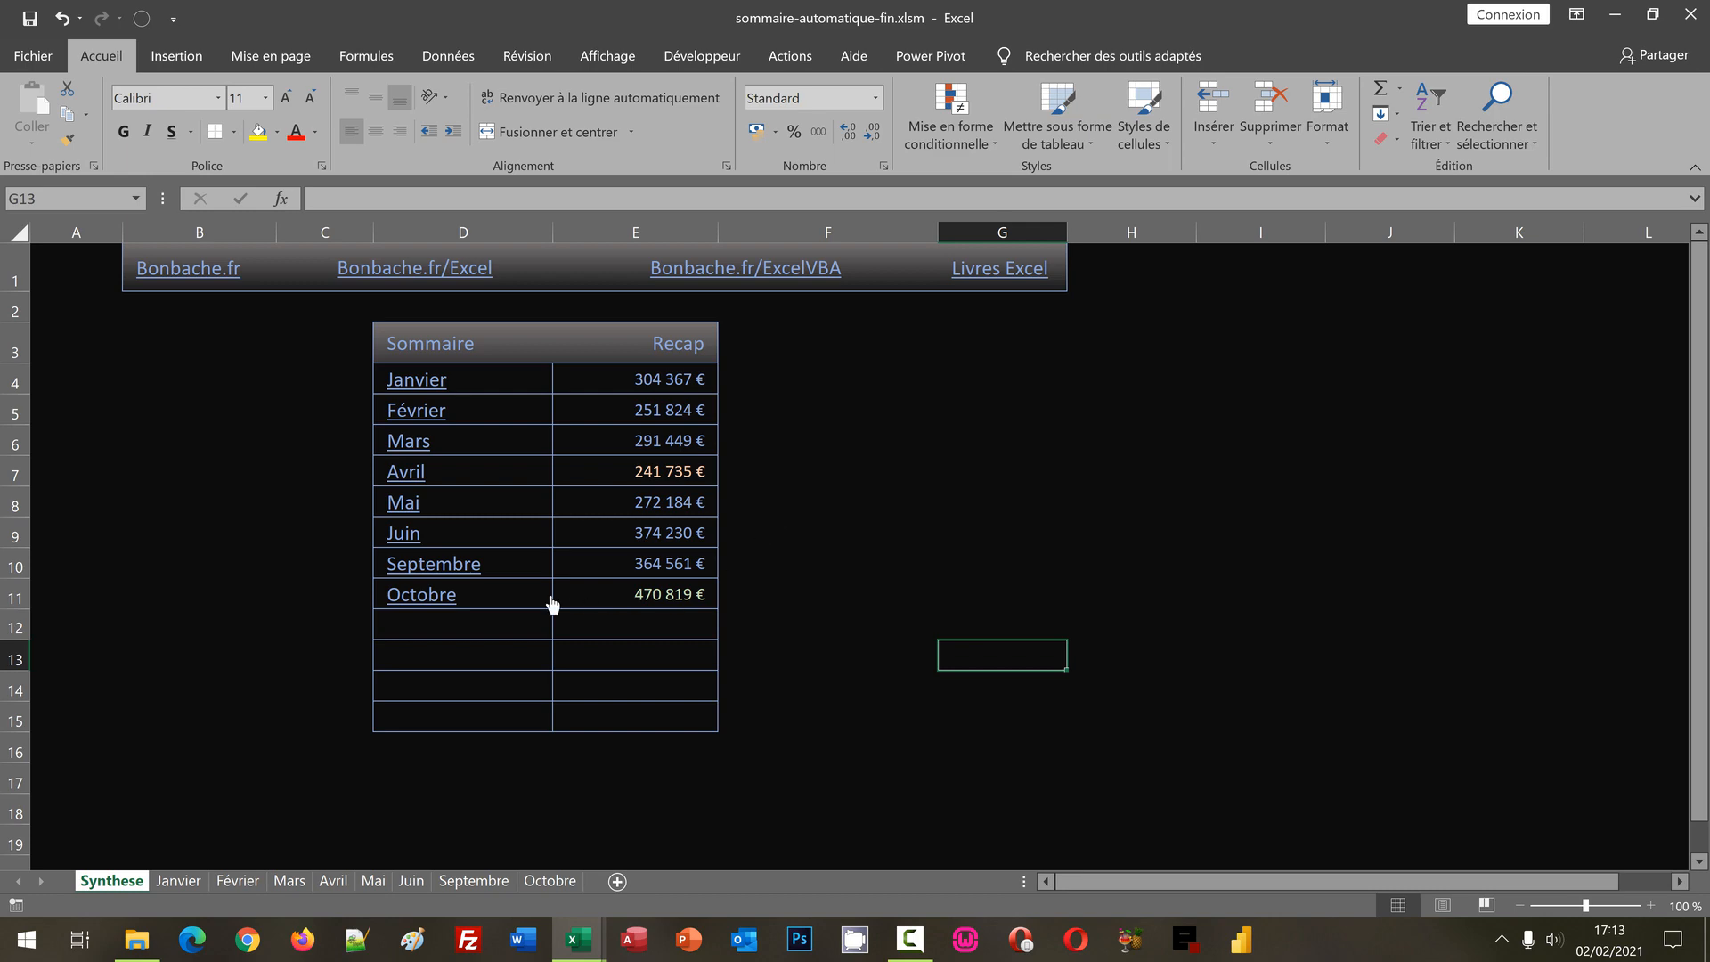
# - Follow the Avril and Septembre links in the Synthese summary, returning through each sheet's Sommaire link
pyautogui.click(407, 478)
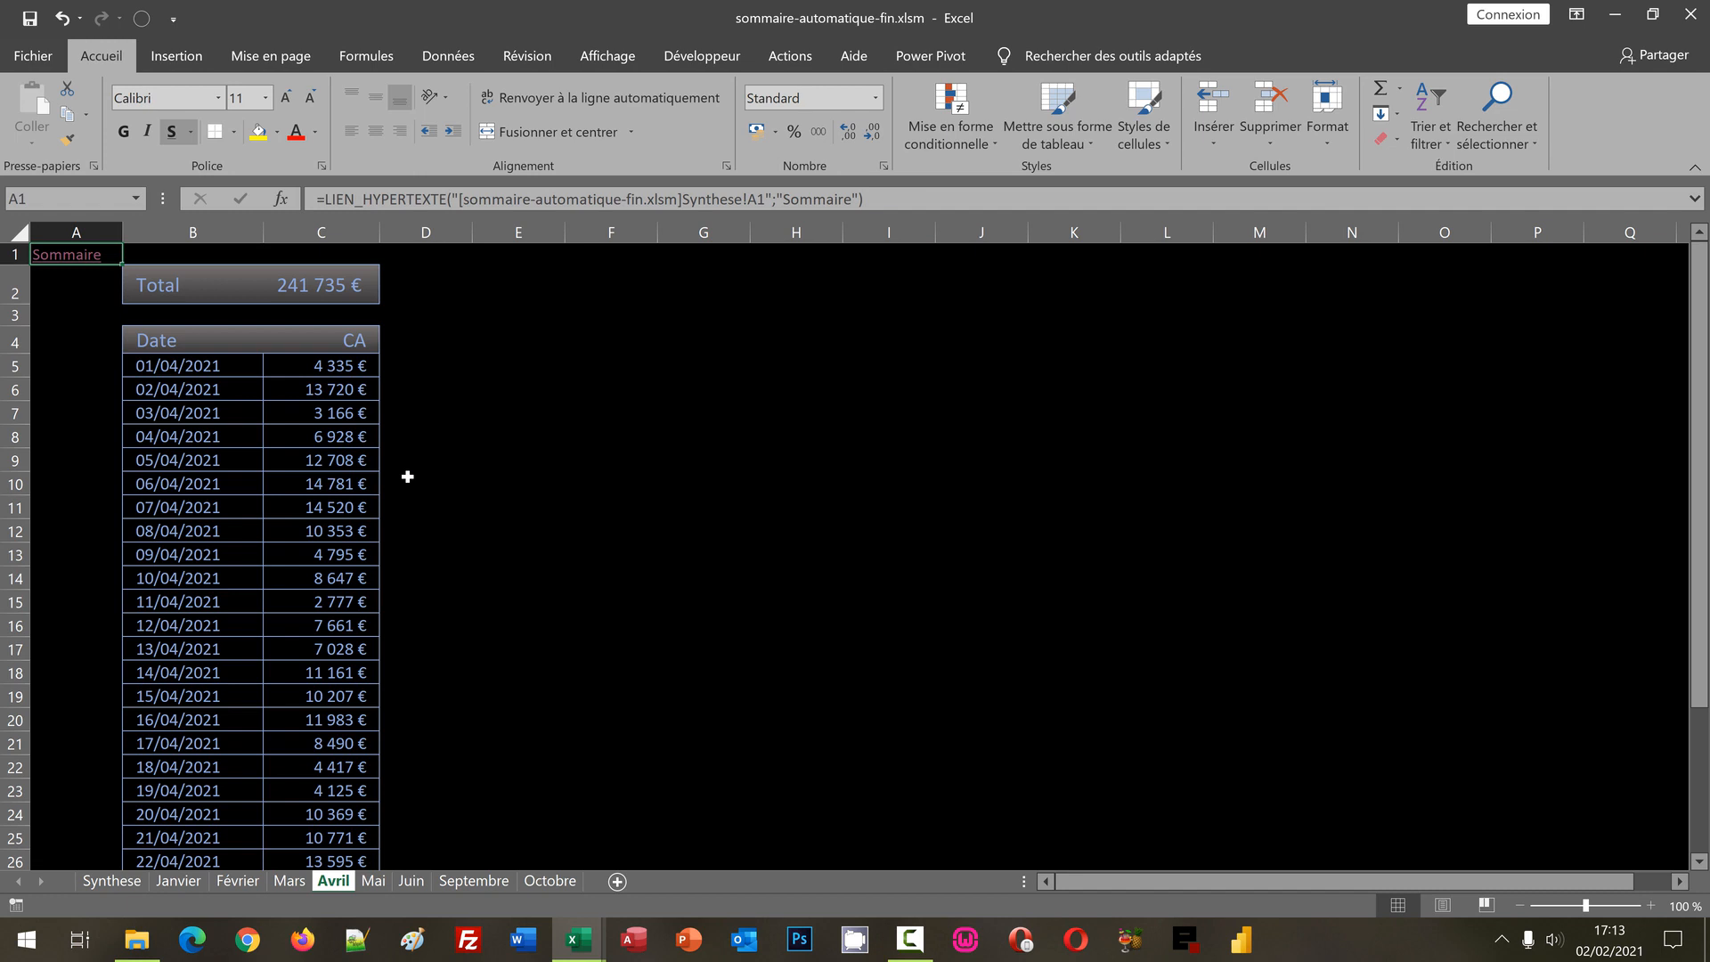
pyautogui.click(68, 259)
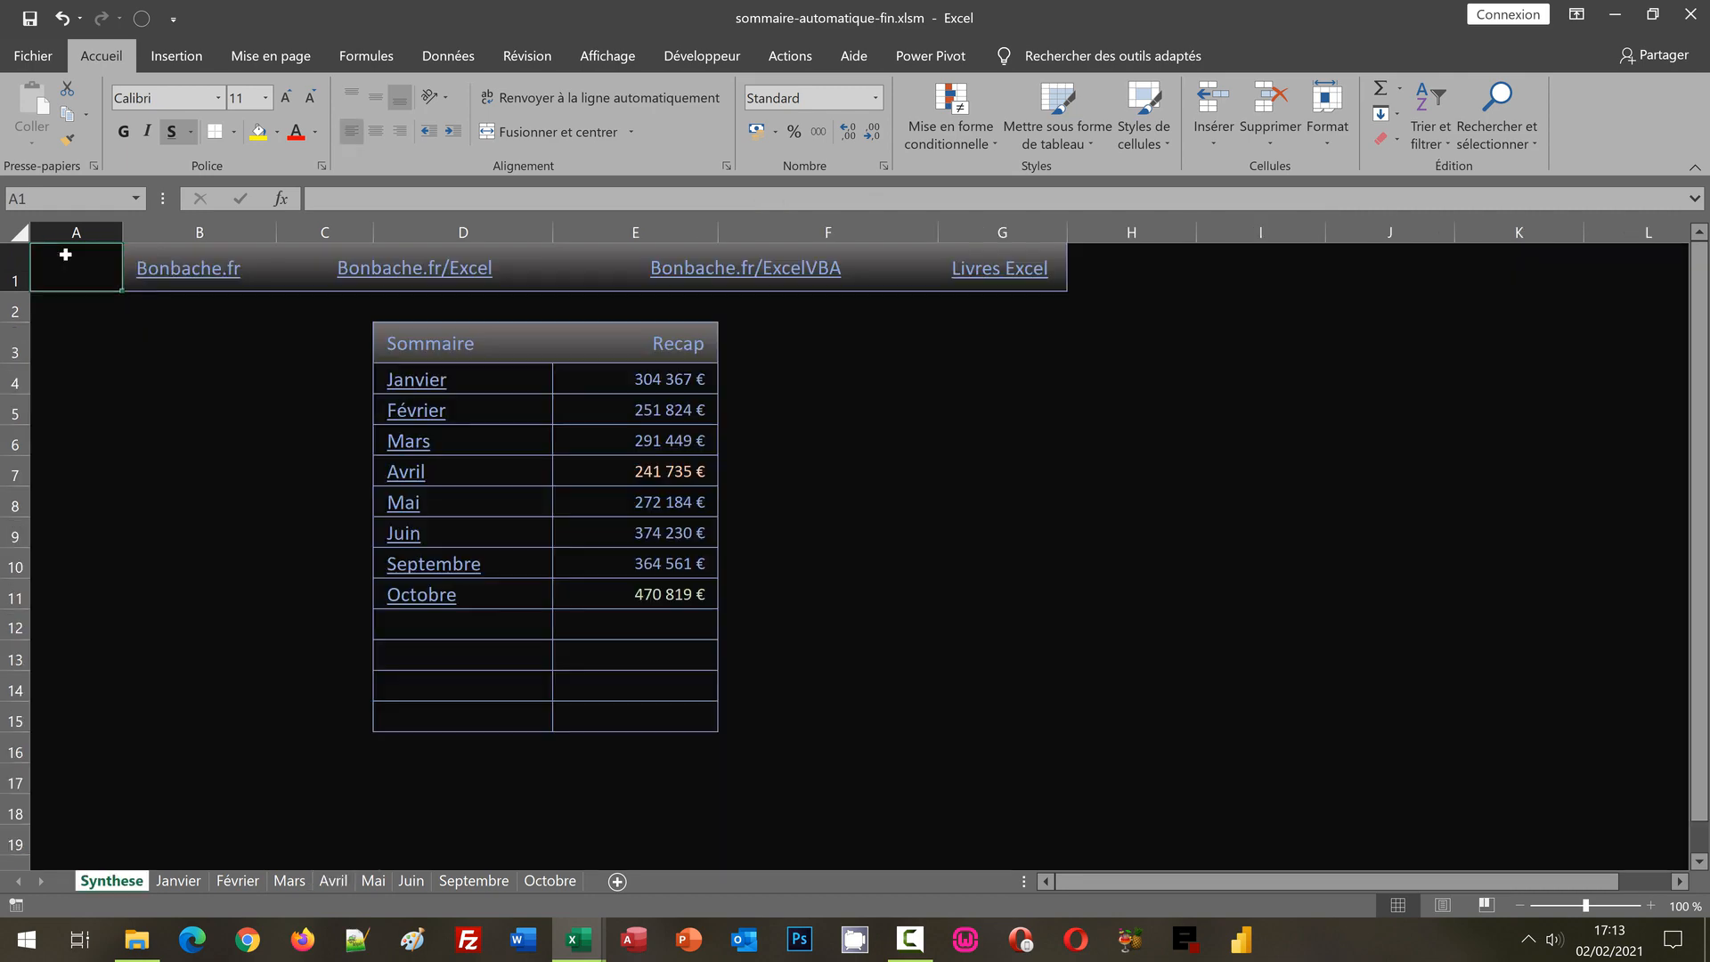
pyautogui.click(421, 567)
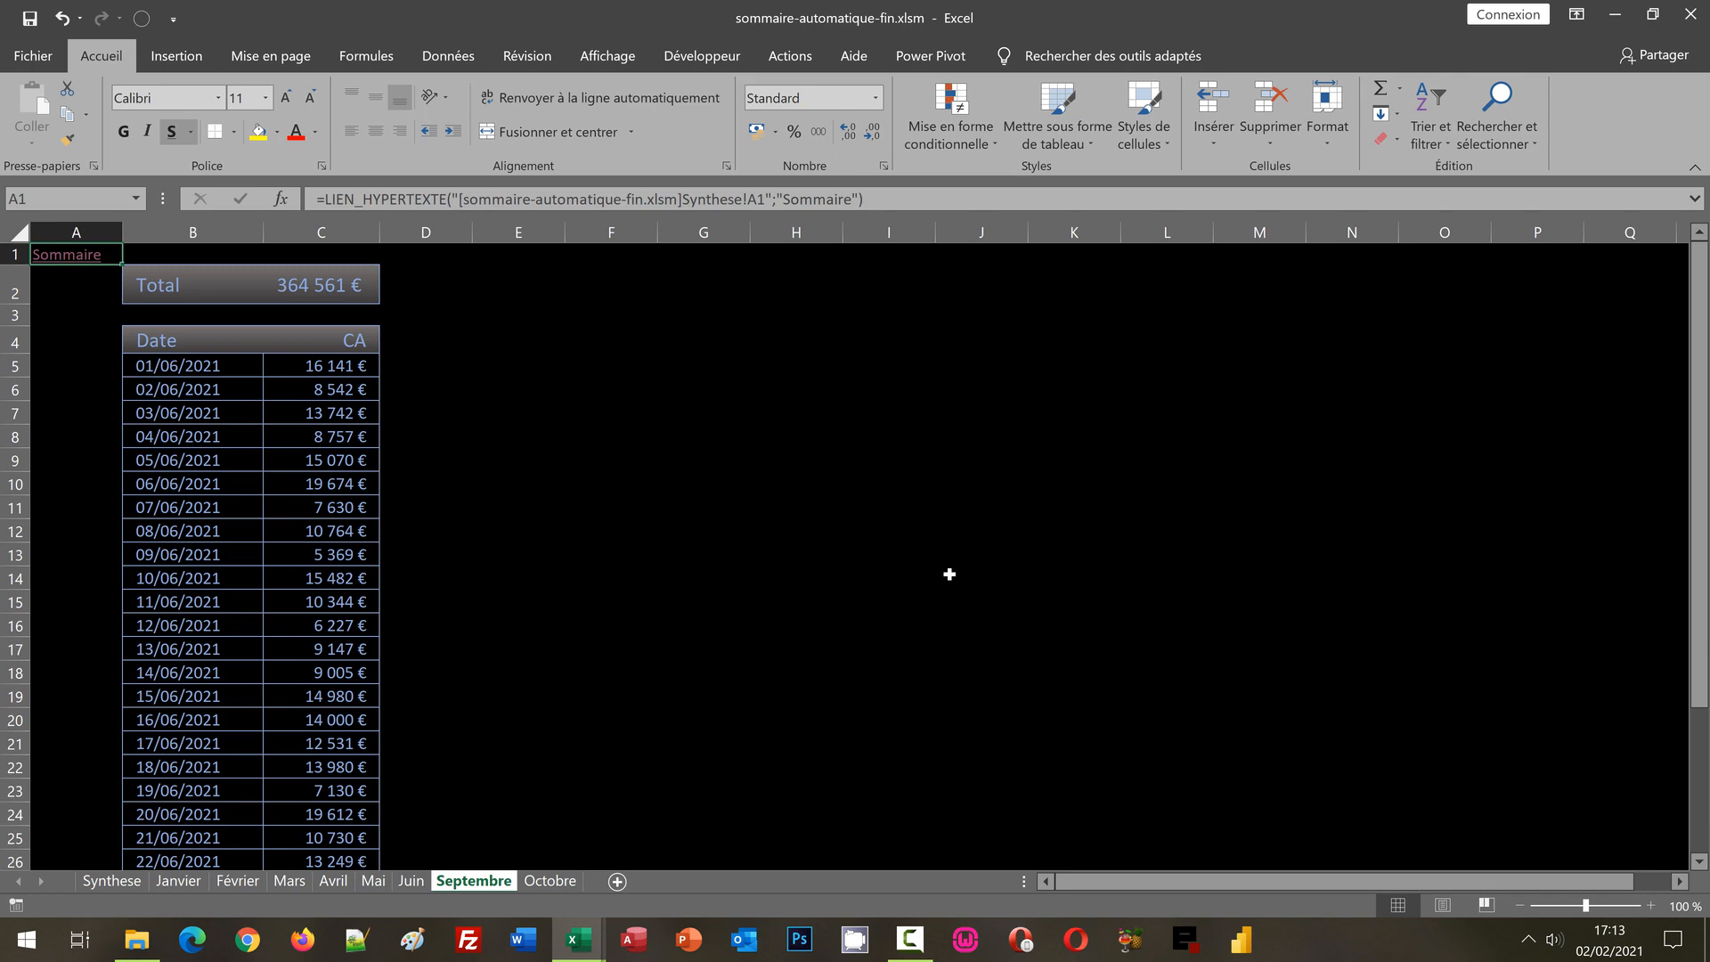
pyautogui.click(70, 261)
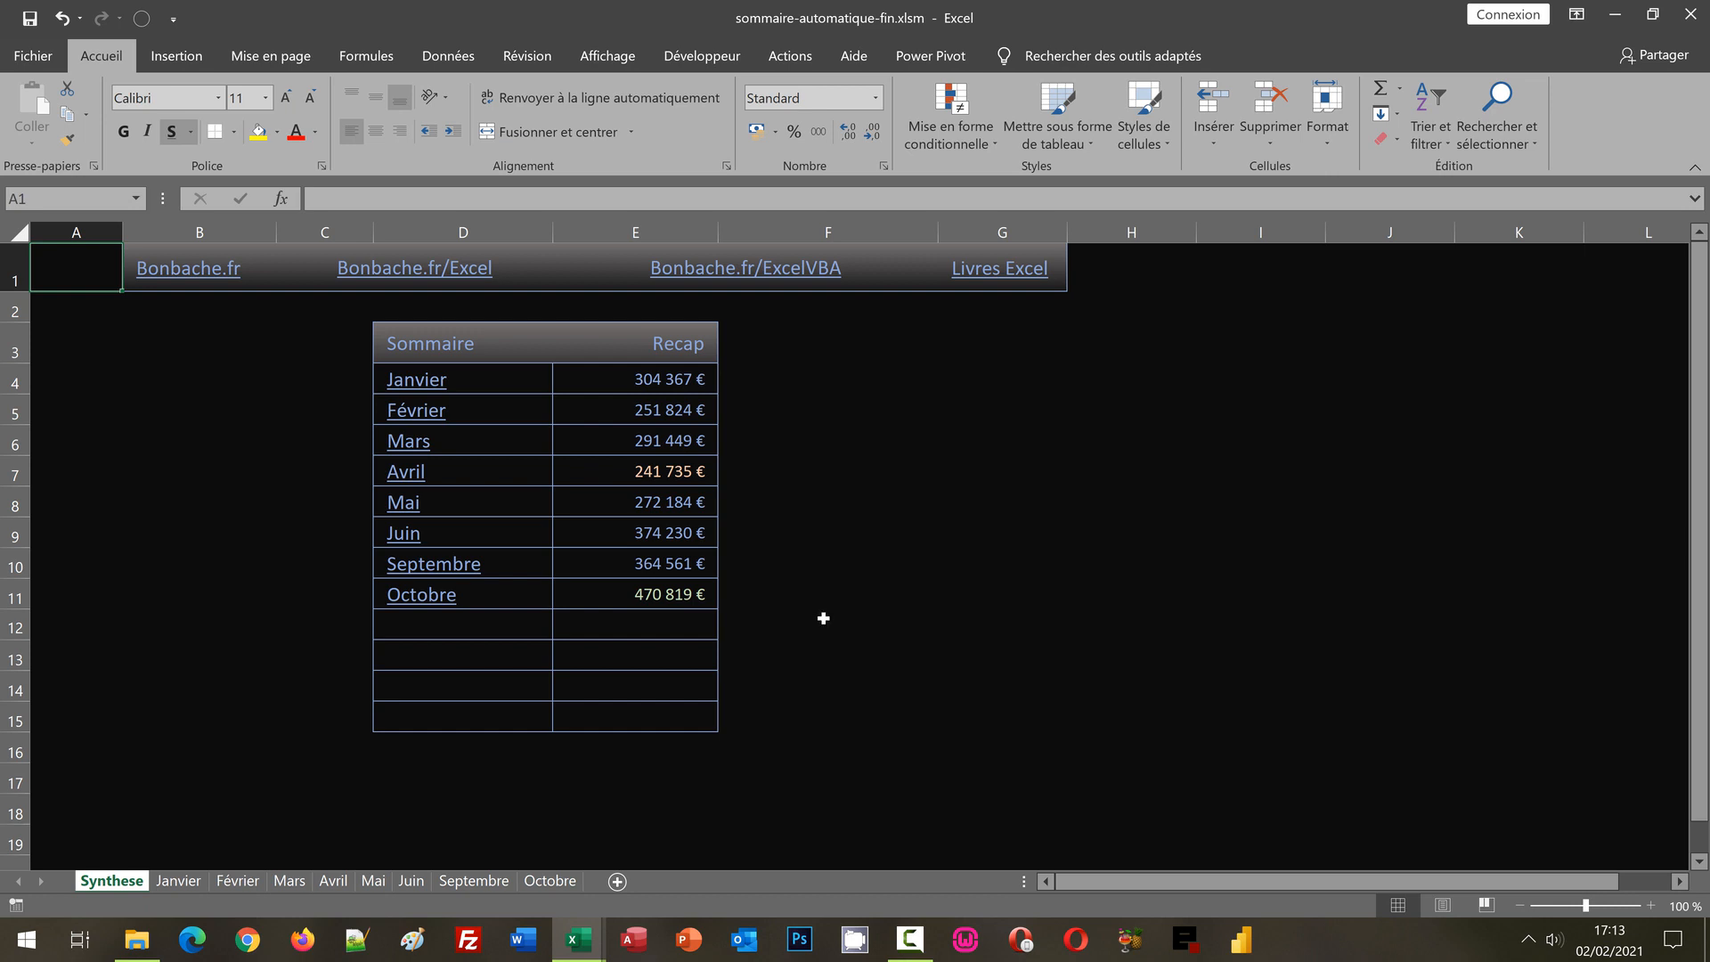
# - Switch to the sommaire-automatique.xlsm workbook and select an empty cell beside the summary table
pyautogui.moveTo(599, 944)
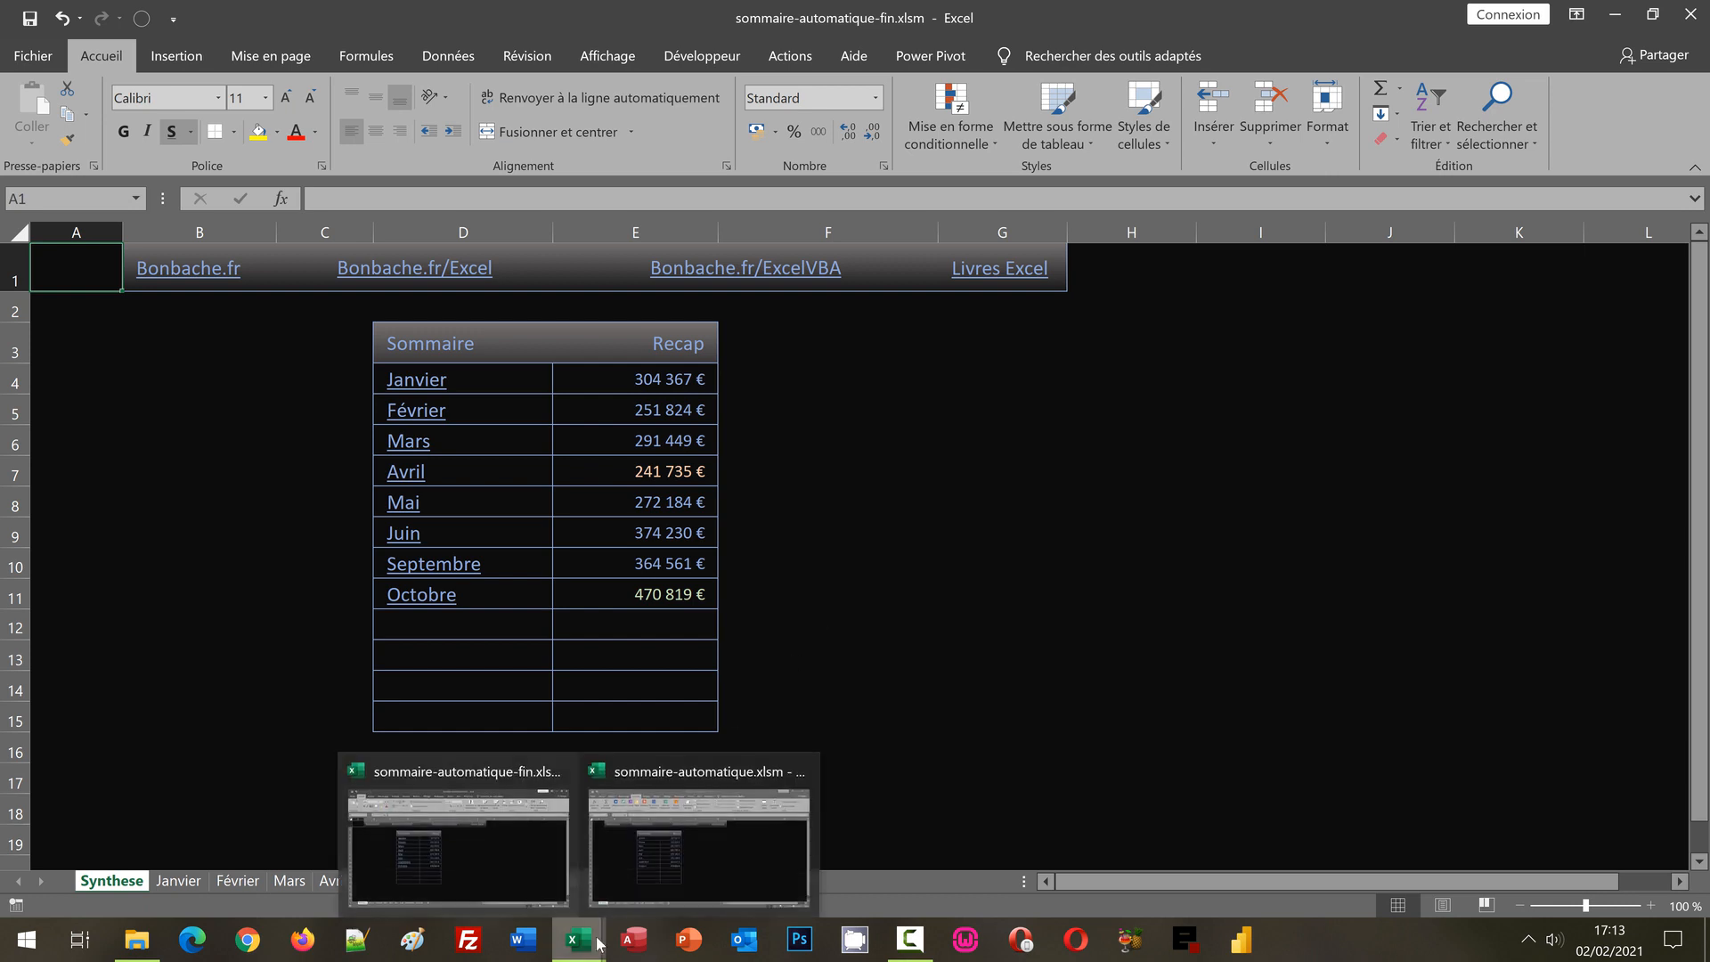
pyautogui.click(650, 870)
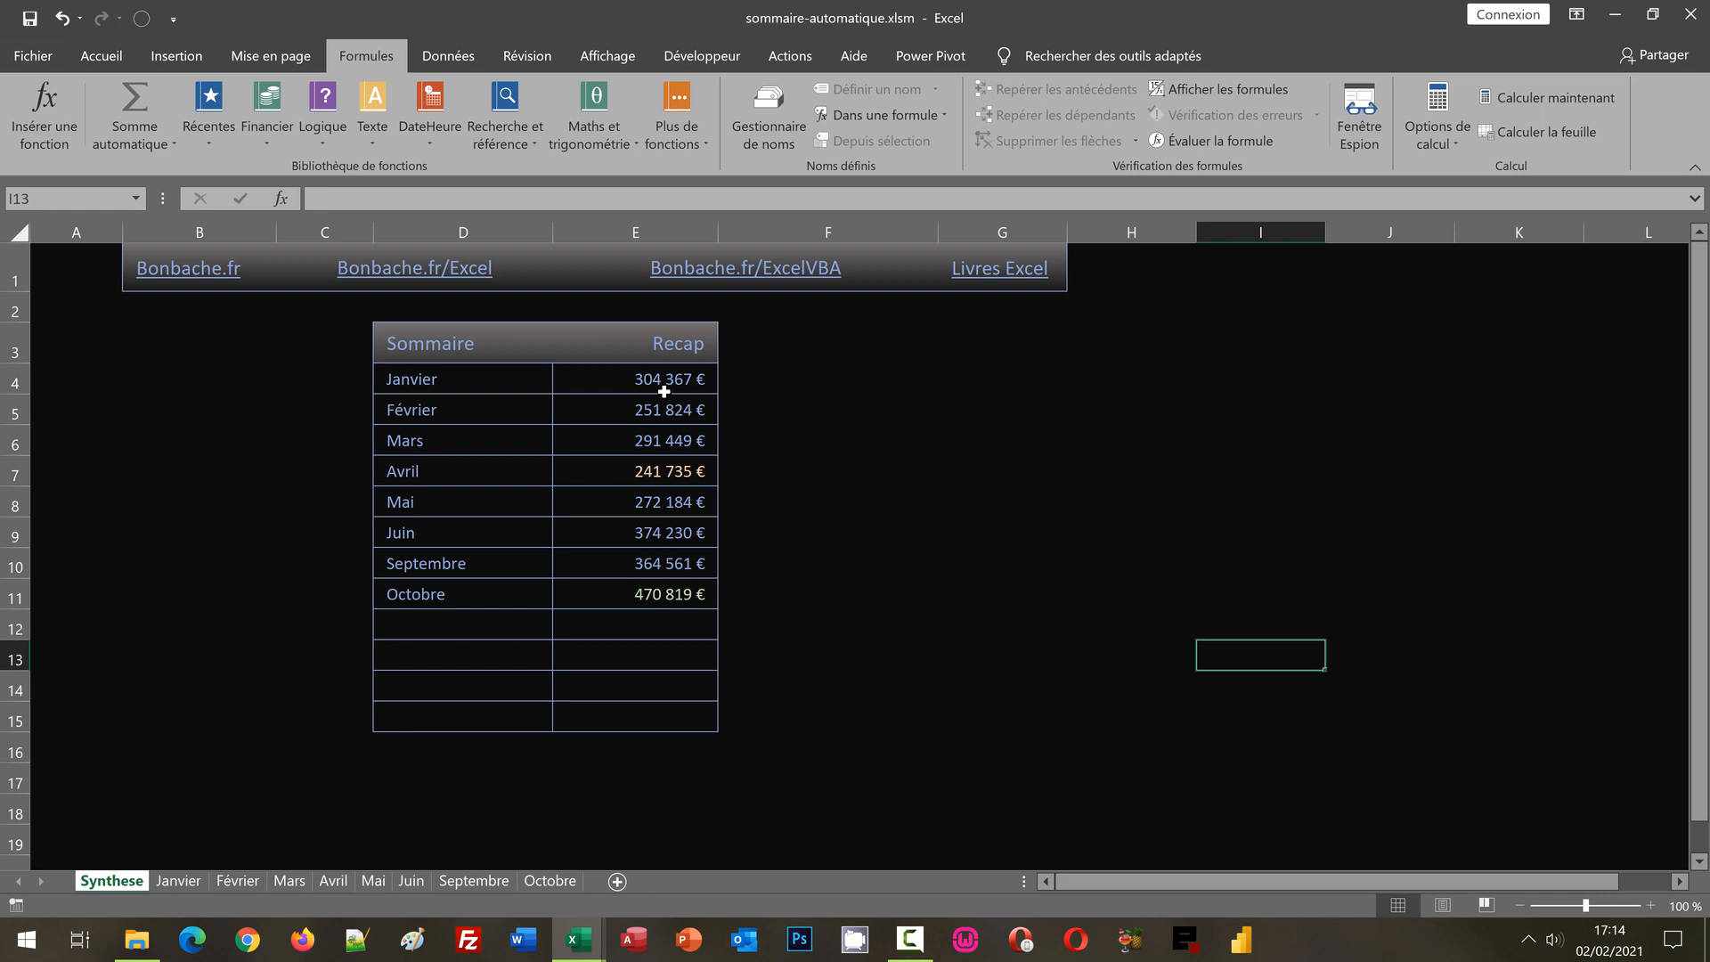
pyautogui.click(950, 443)
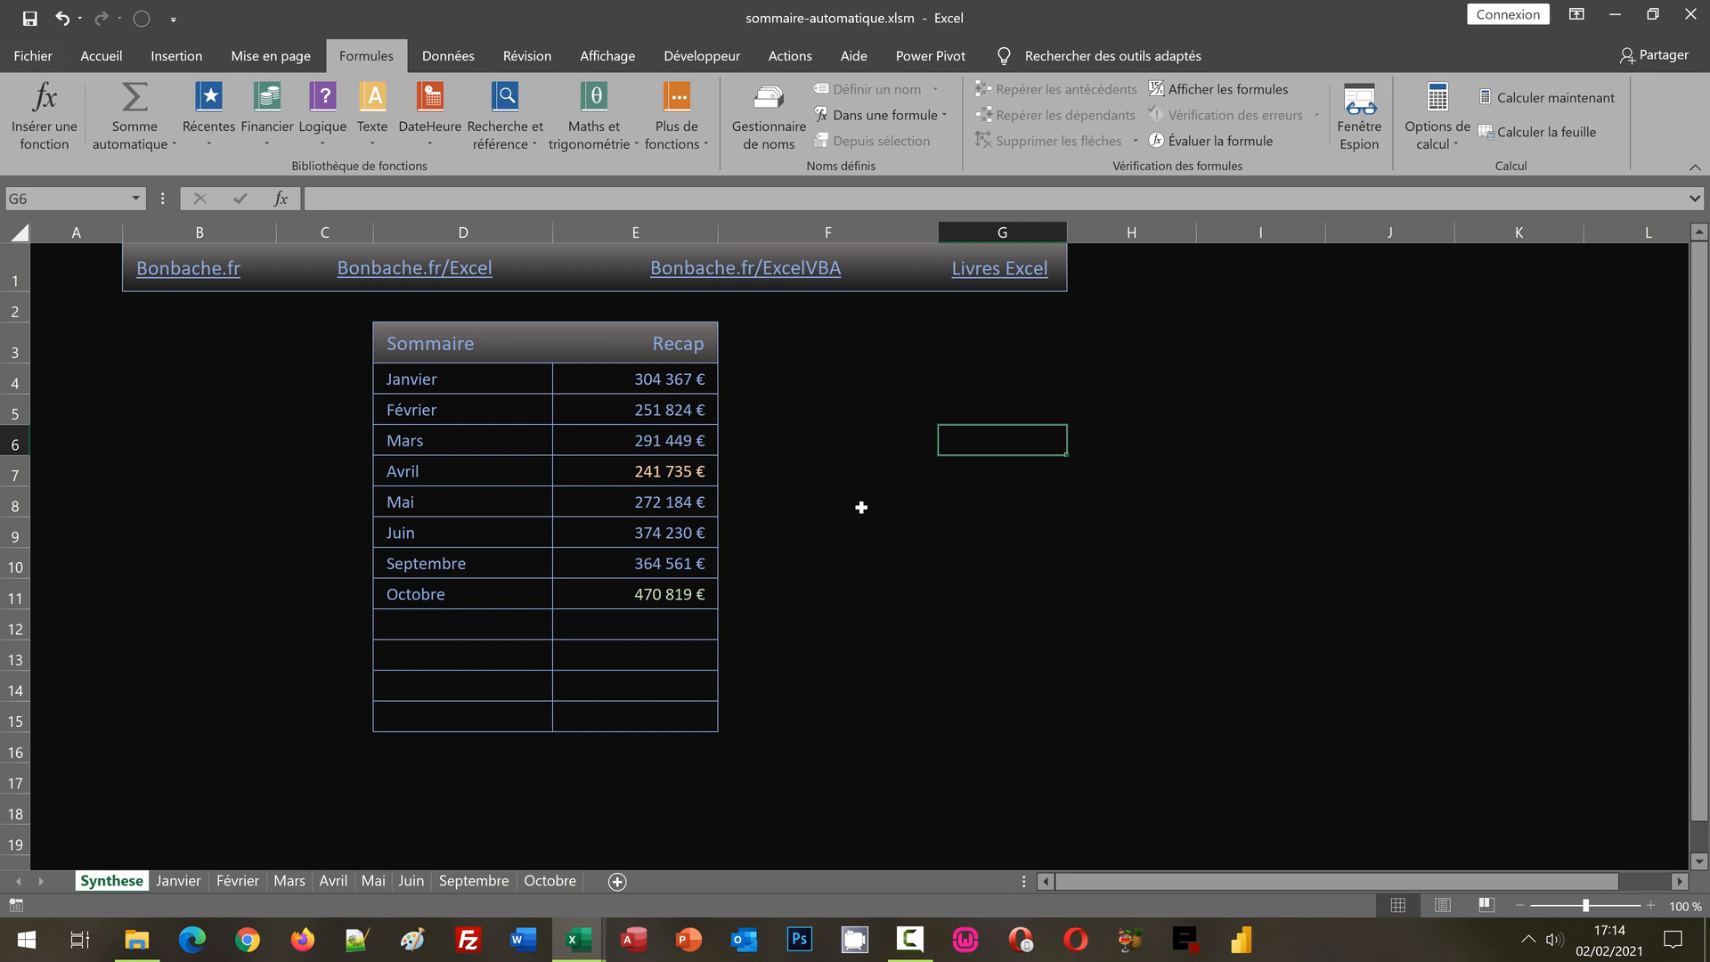
# - Examine the array formula in D4 and the definition of the name nomF, keeping both as they are
pyautogui.click(452, 381)
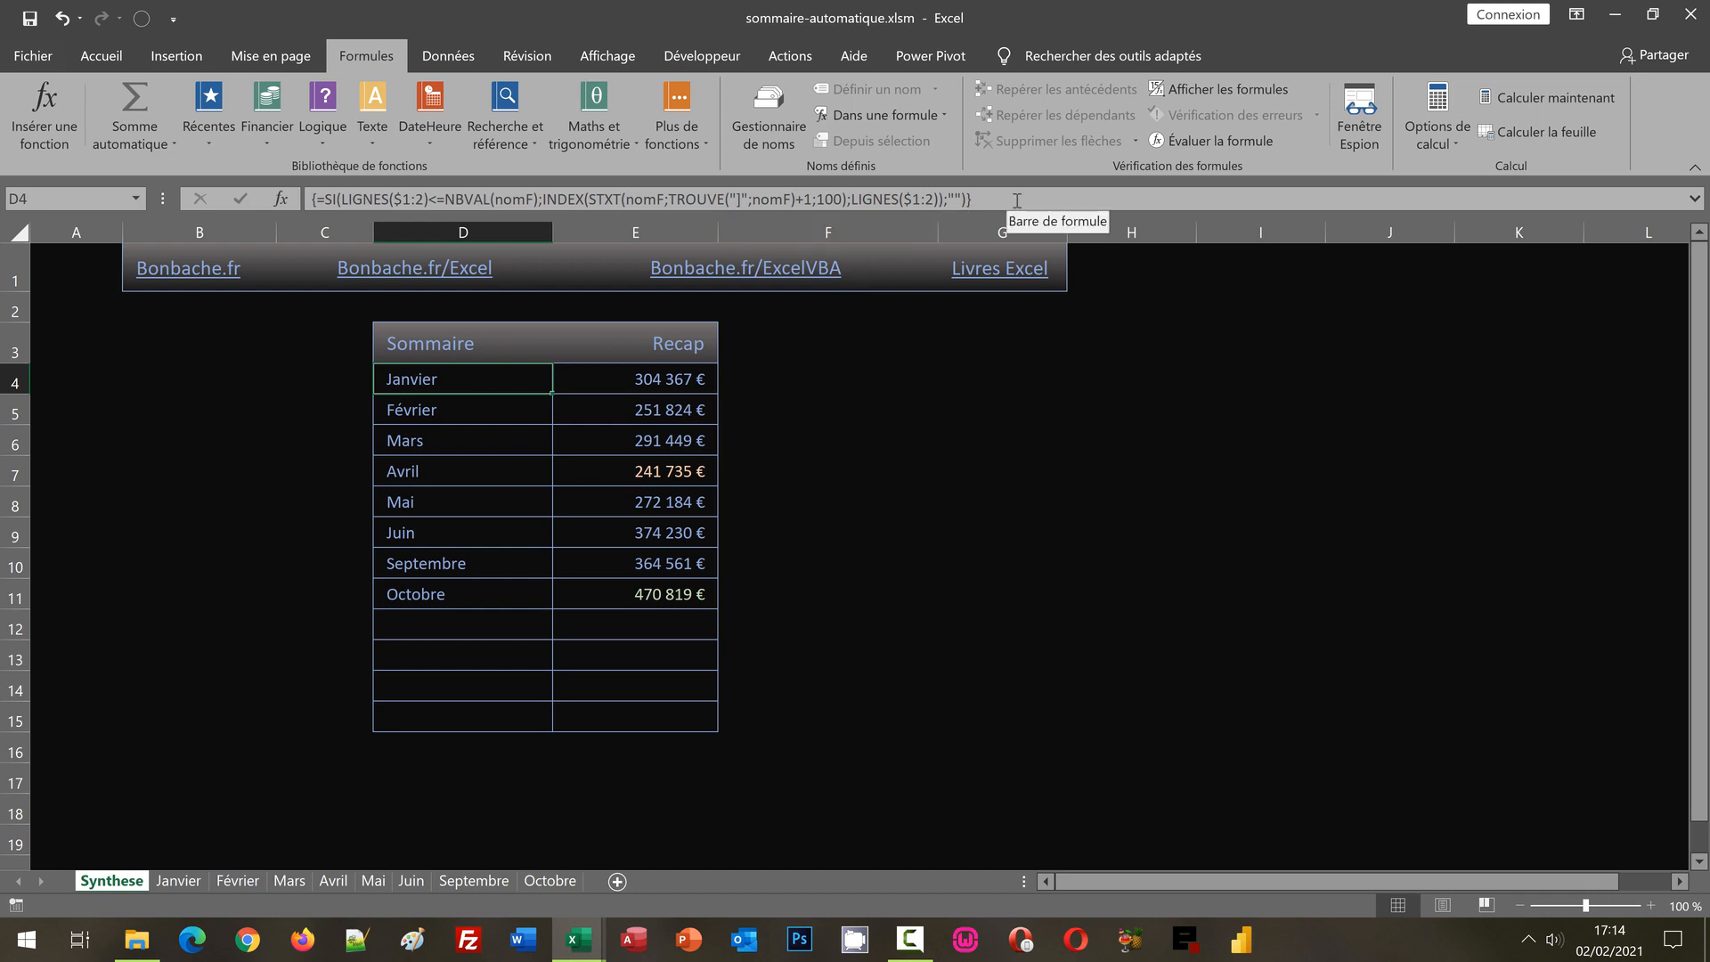
pyautogui.doubleClick(488, 378)
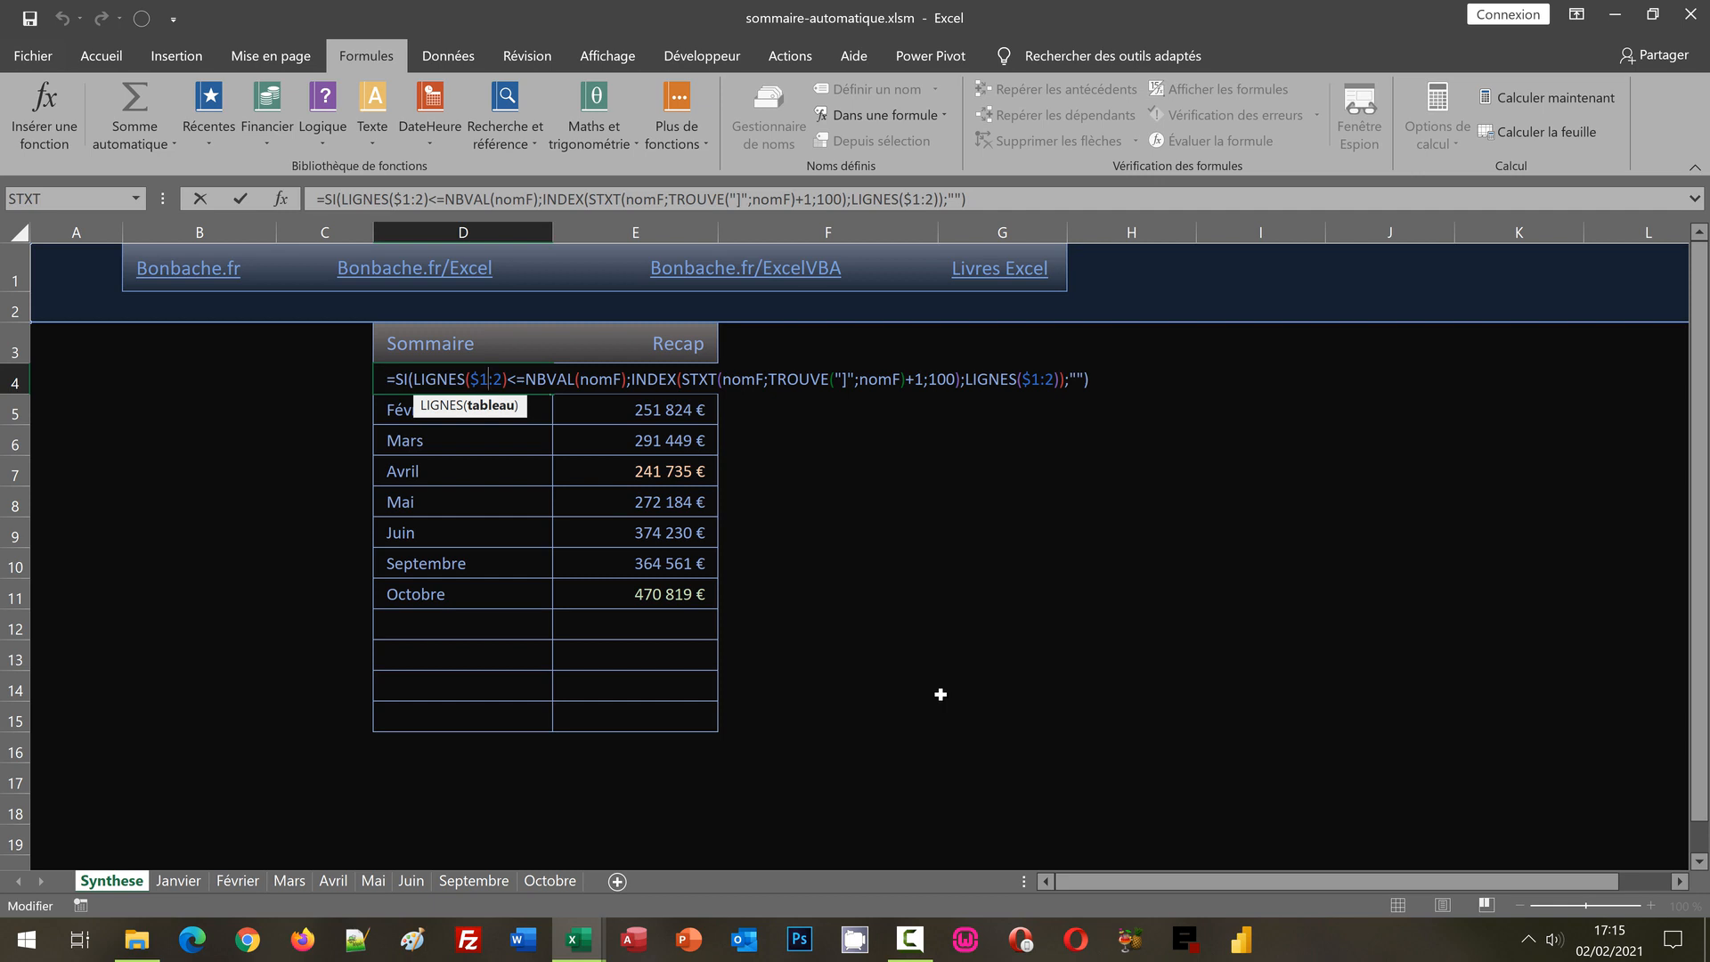
pyautogui.click(507, 198)
pyautogui.doubleClick(508, 198)
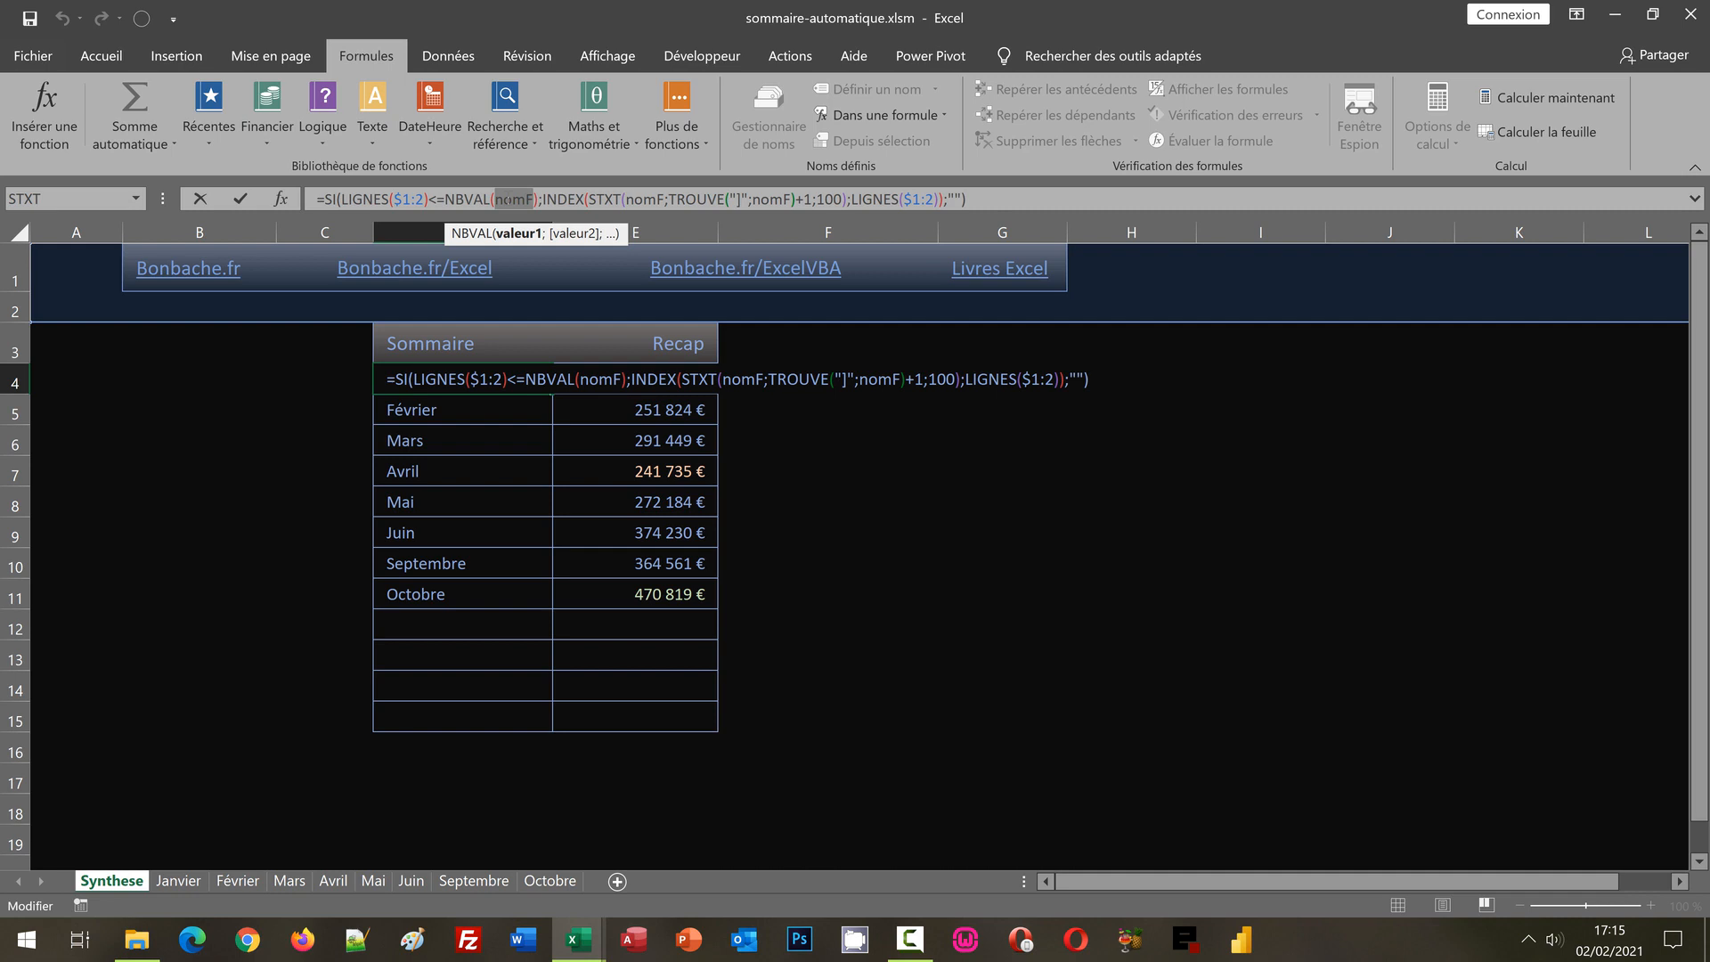
pyautogui.hotkey('ctrl', 'shift', 'Return')
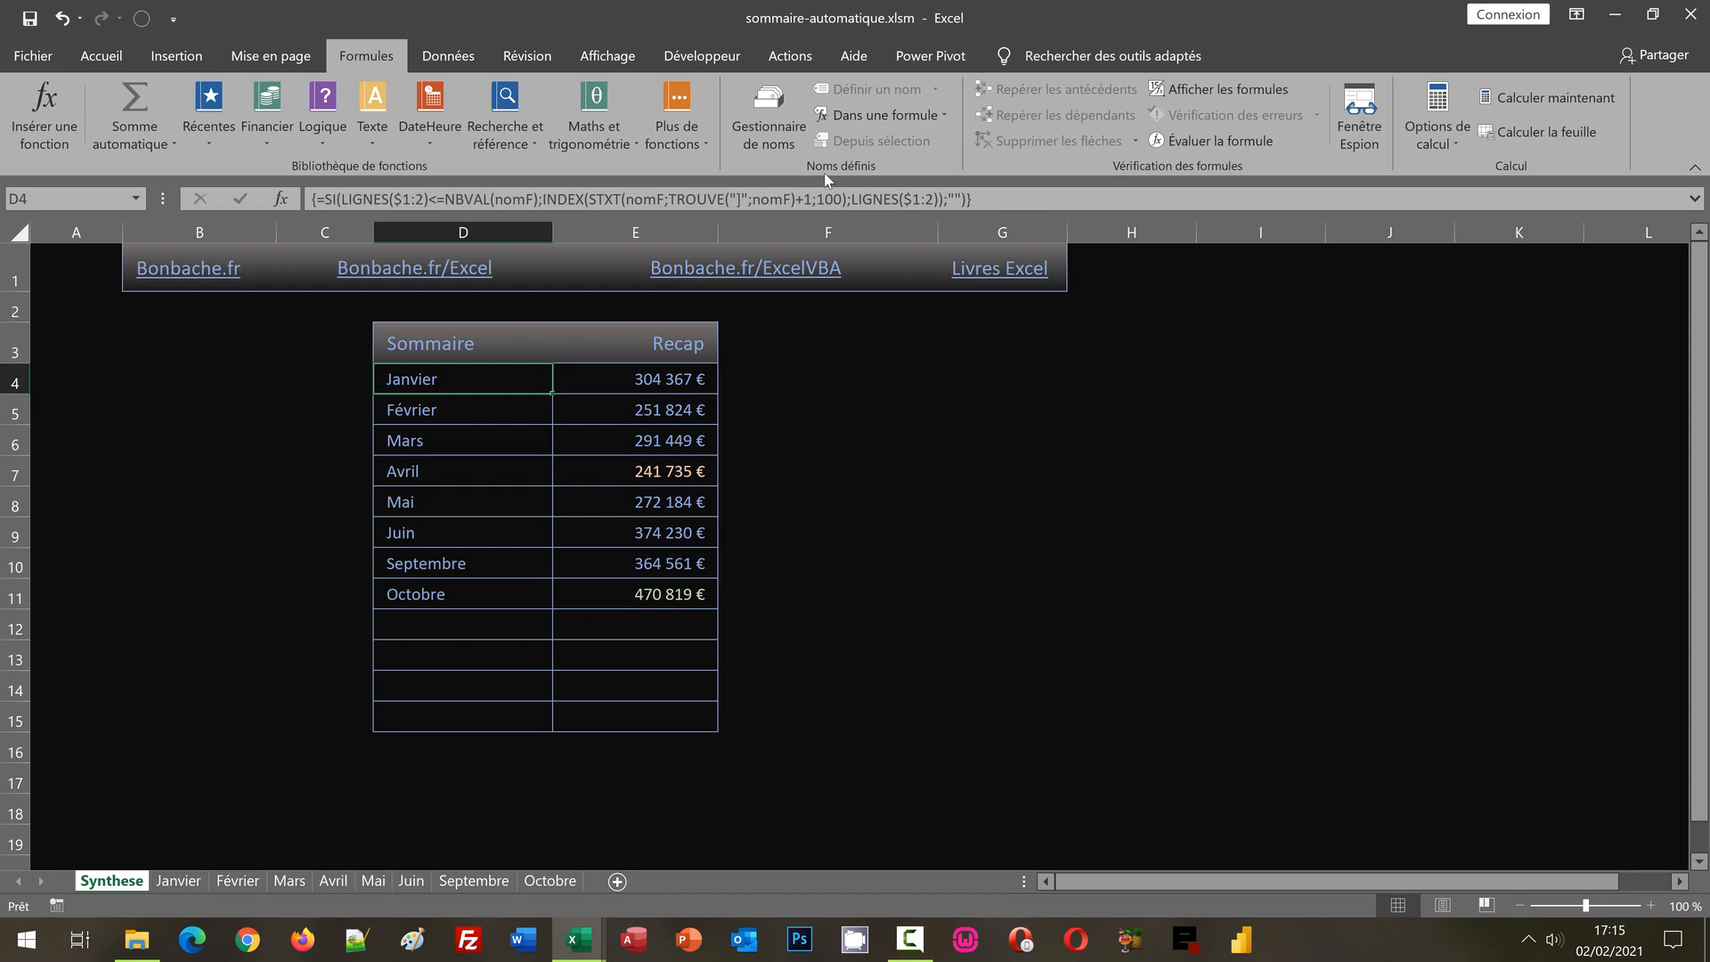
pyautogui.click(744, 104)
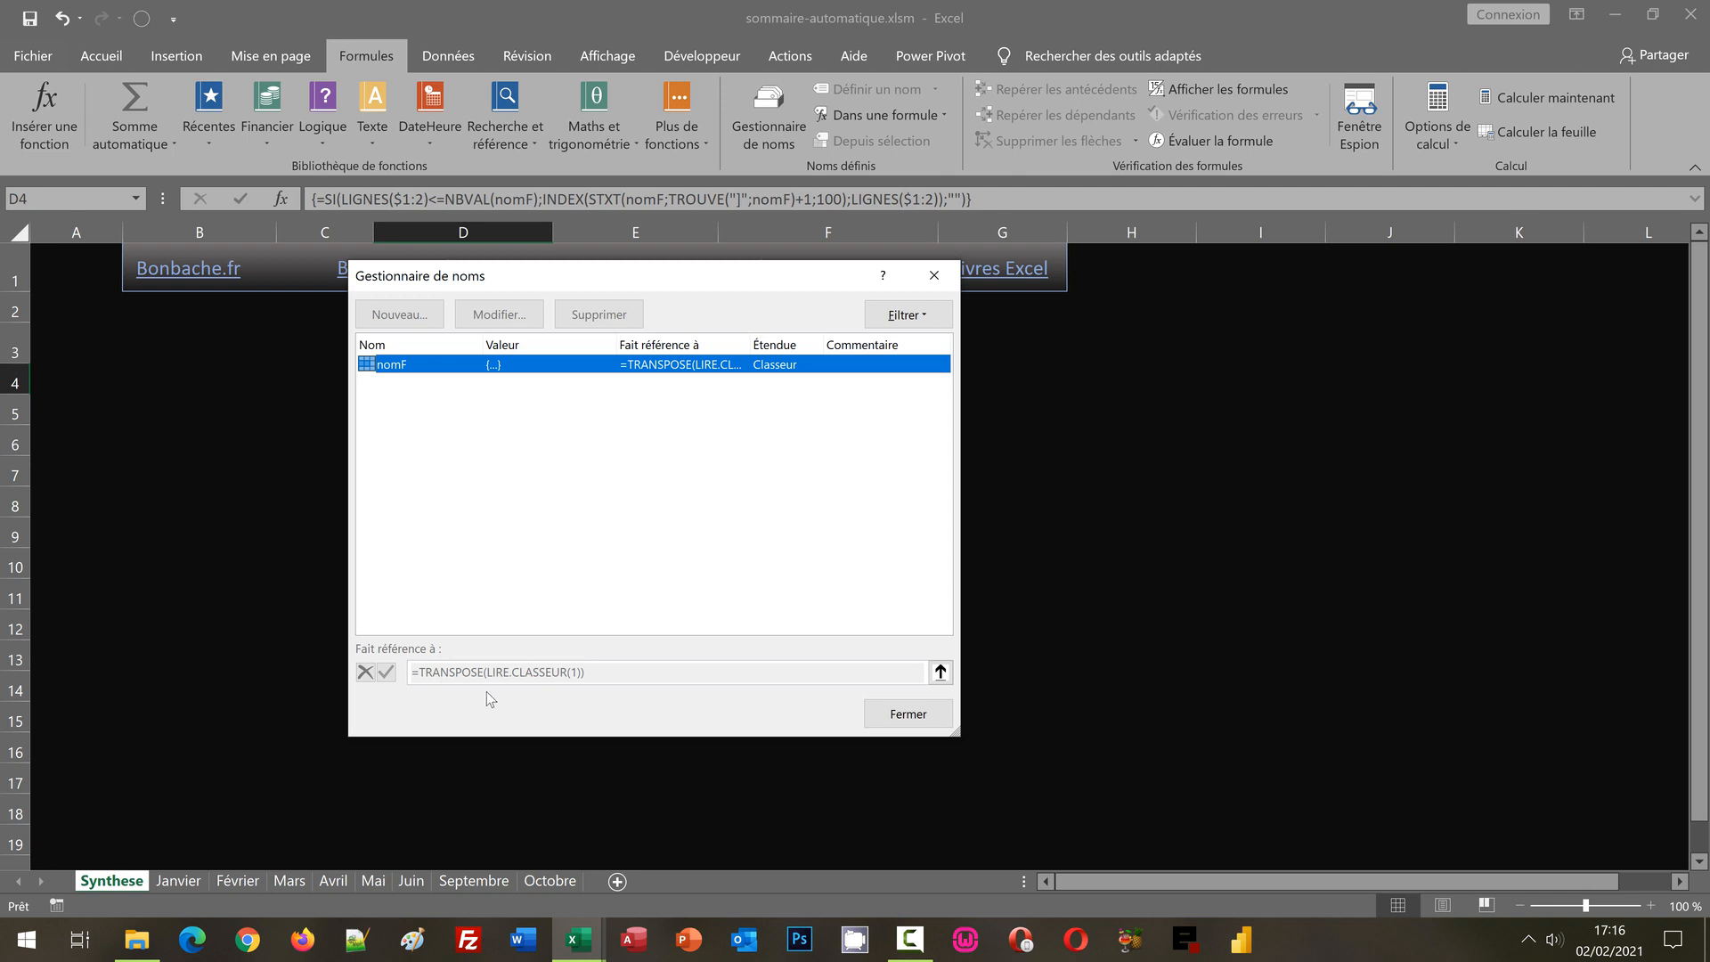
pyautogui.click(896, 717)
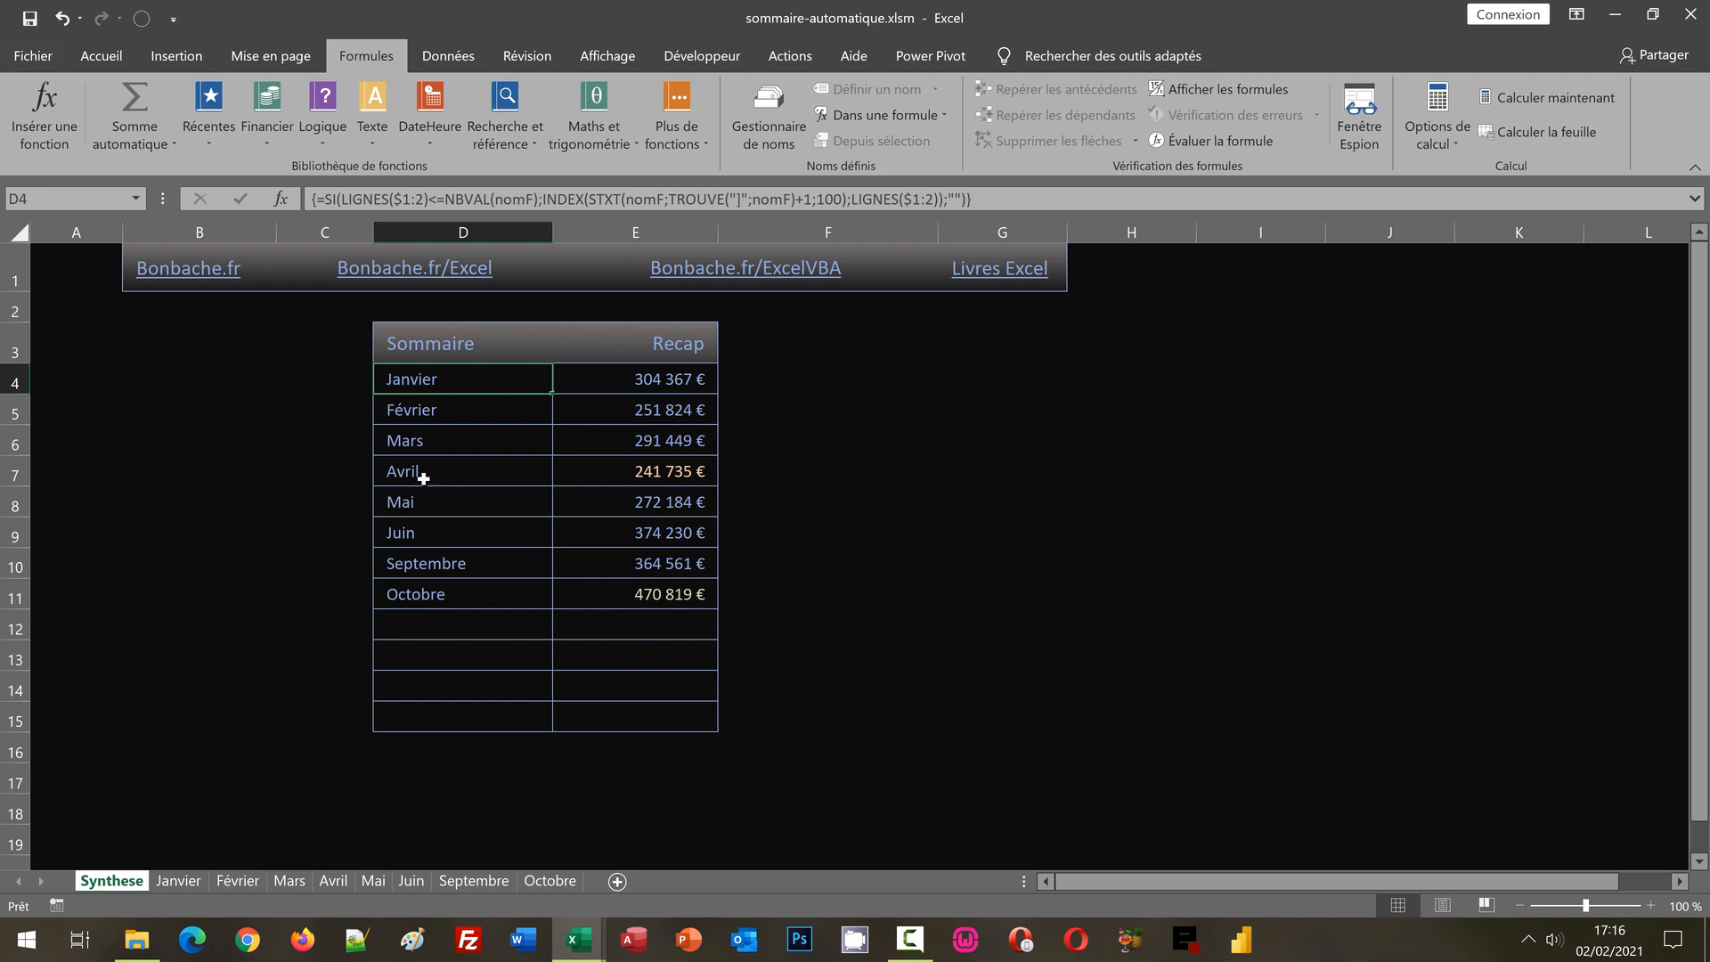
# - Examine the SI, LIGNES, INDEX, STXT and TROUVE arguments of the D4 formula, then revalidate it as an array formula
pyautogui.doubleClick(479, 380)
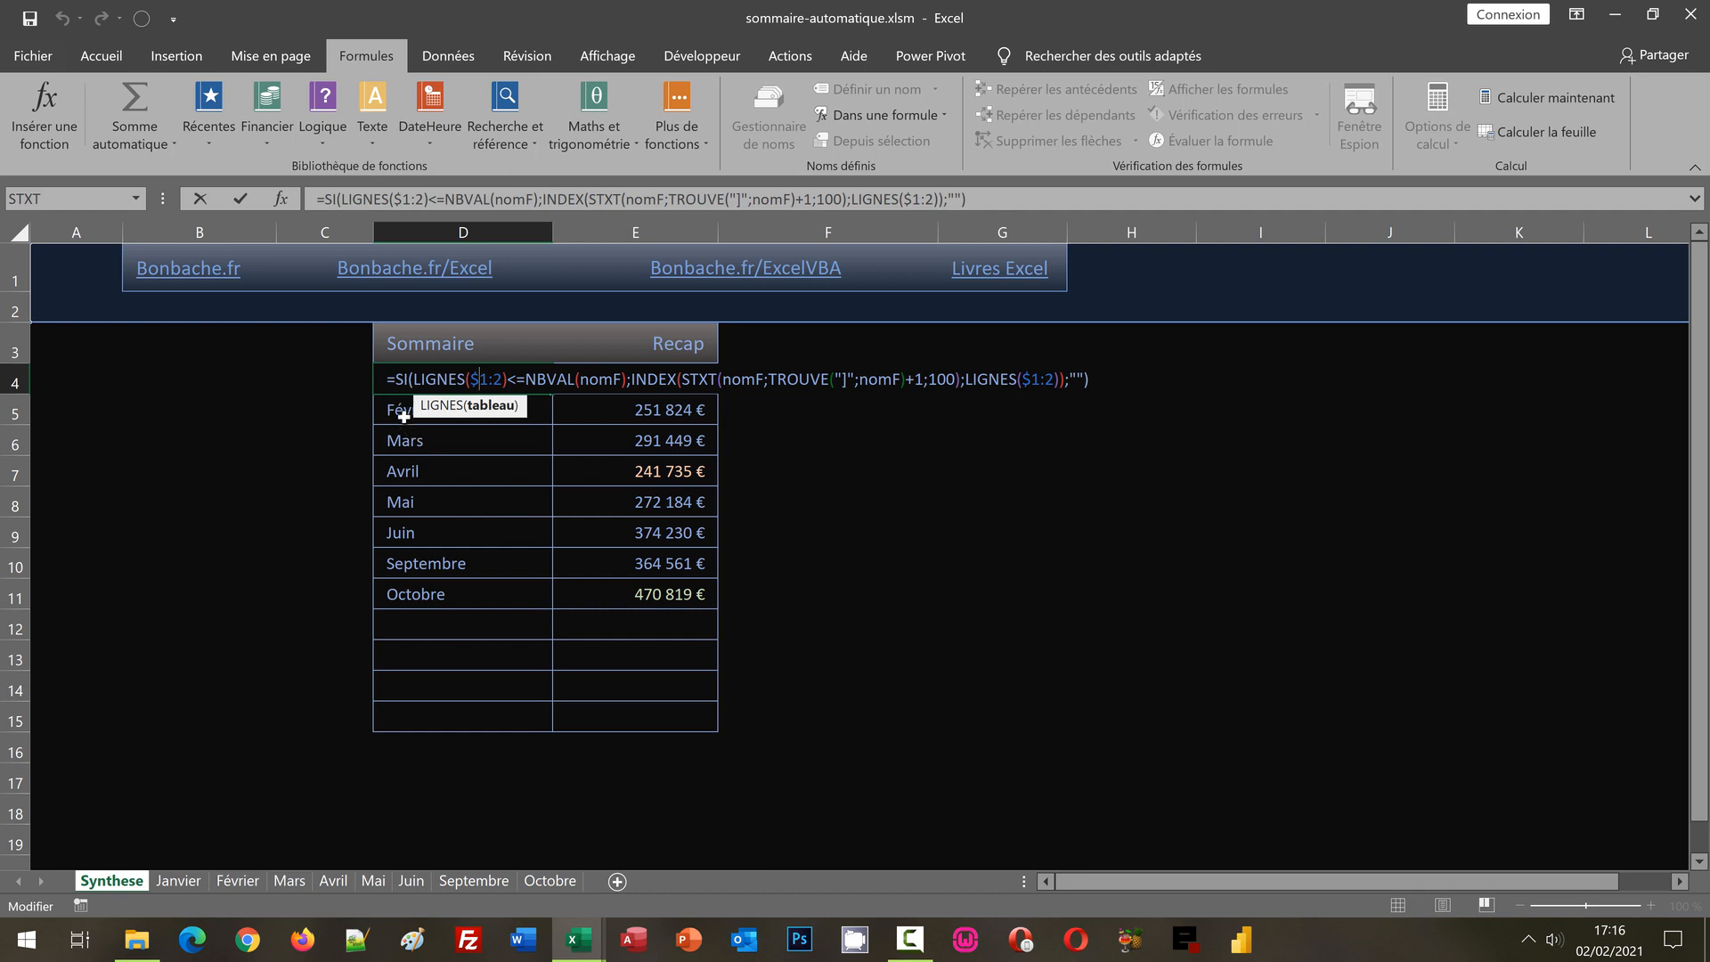
pyautogui.click(395, 381)
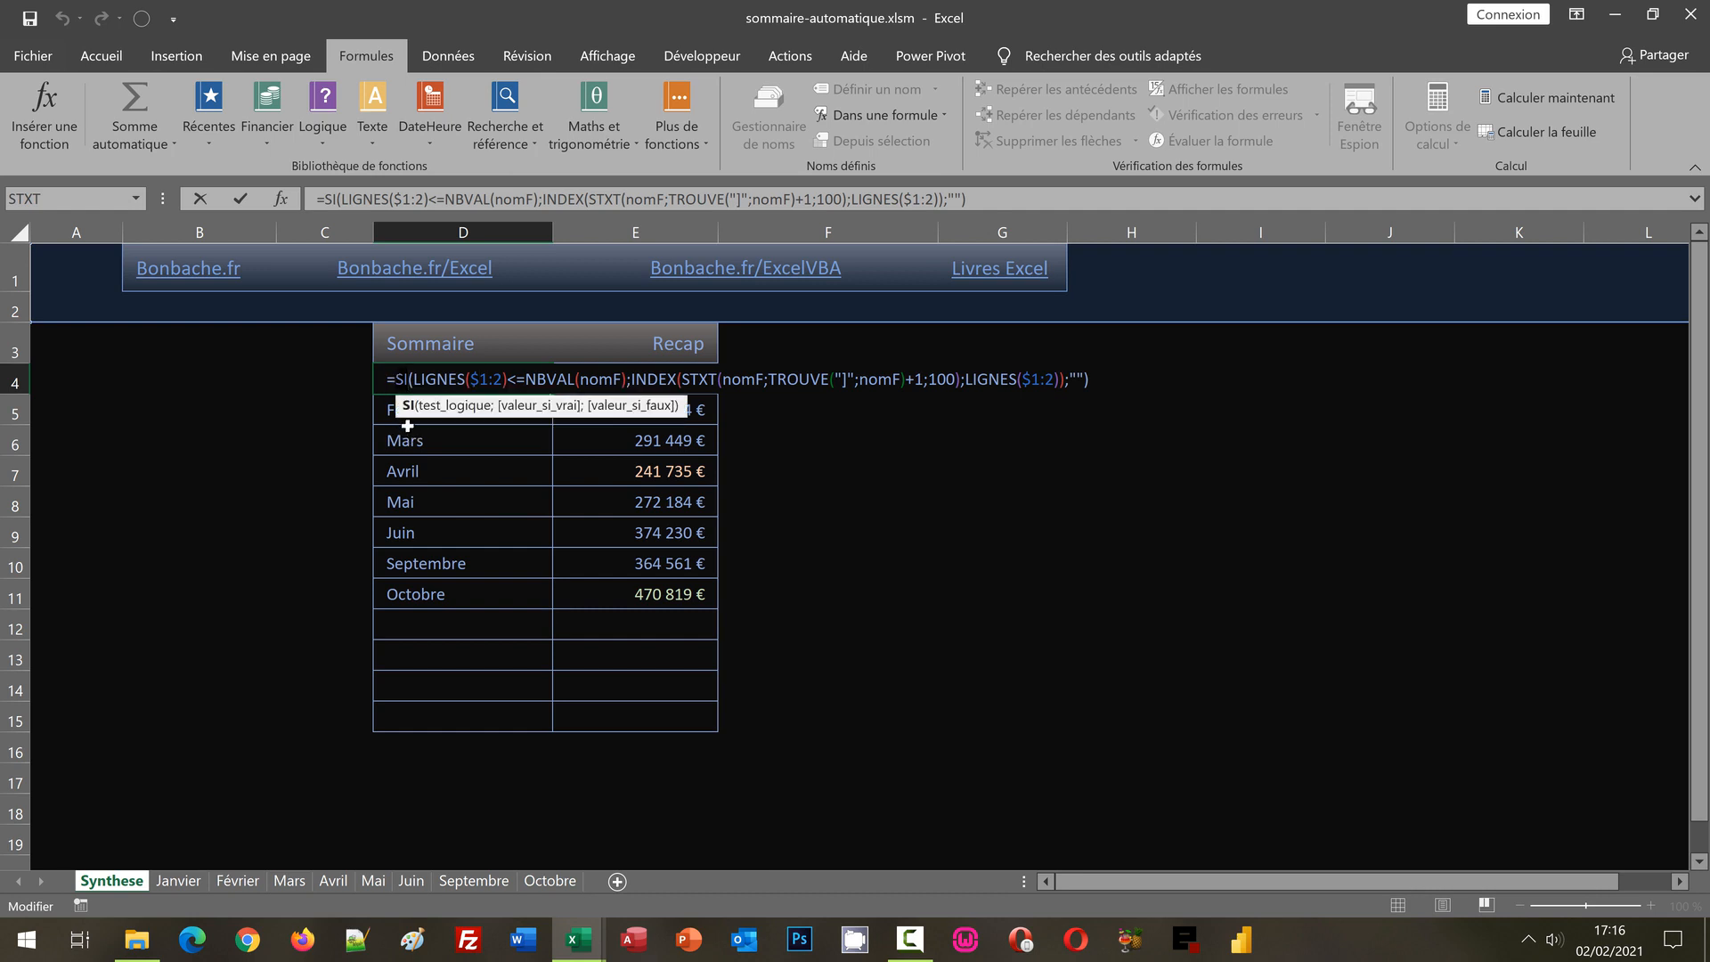
pyautogui.click(498, 380)
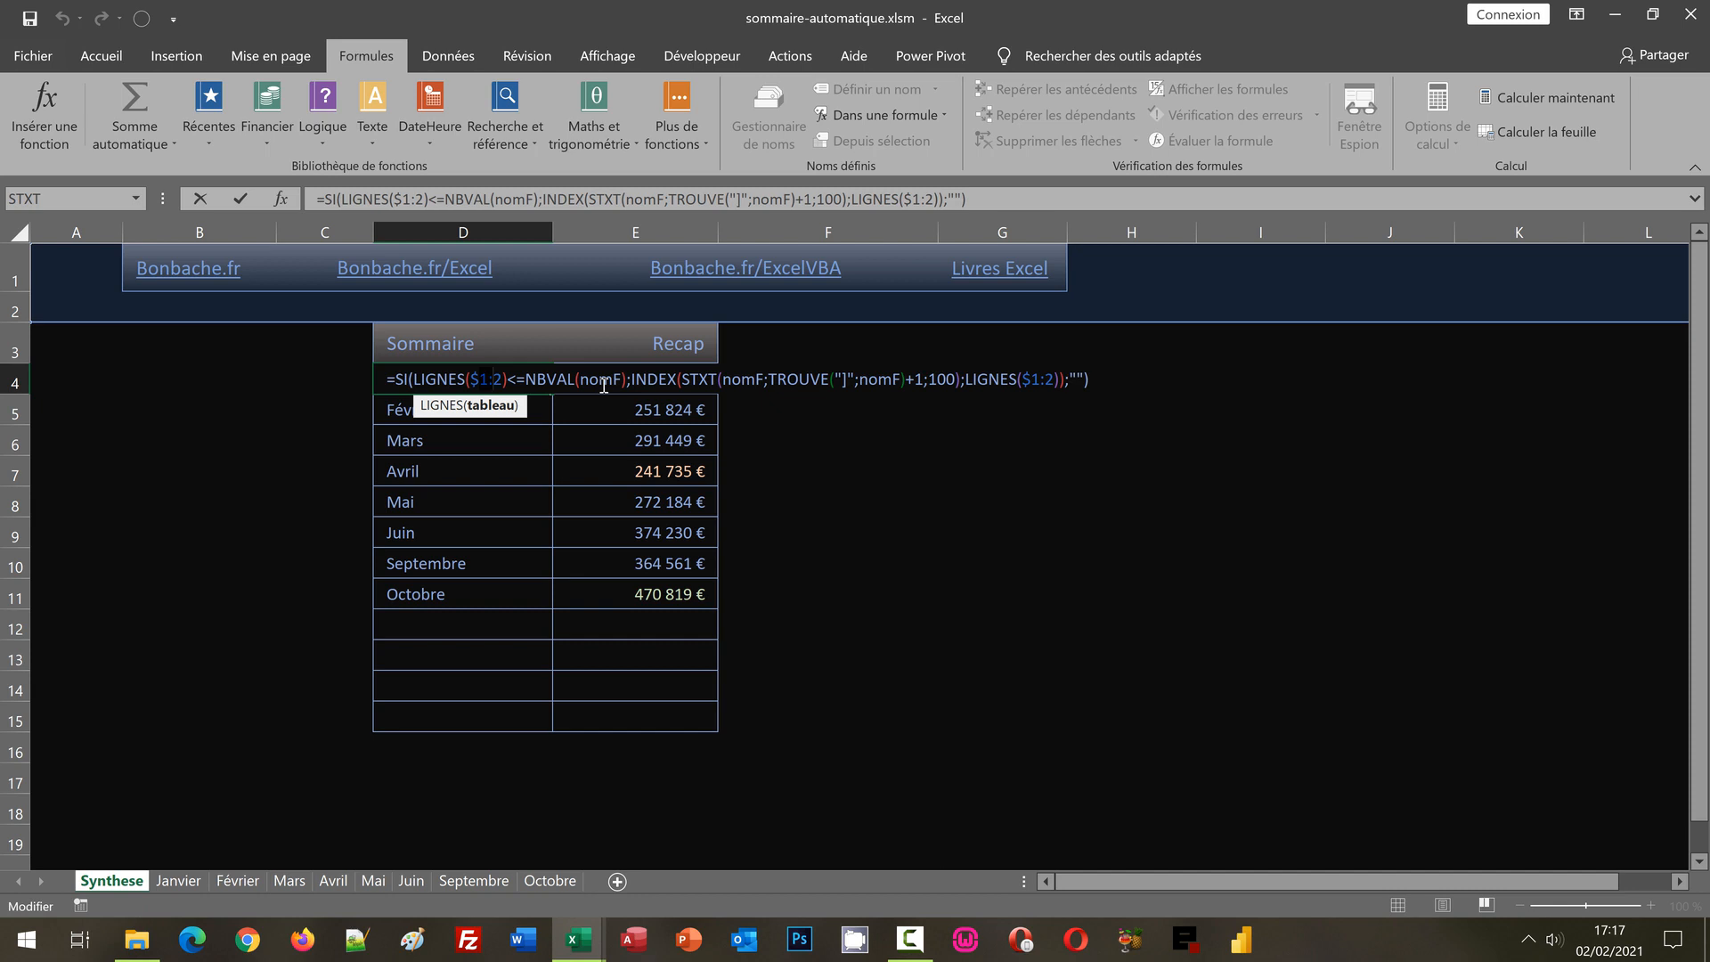
pyautogui.click(660, 377)
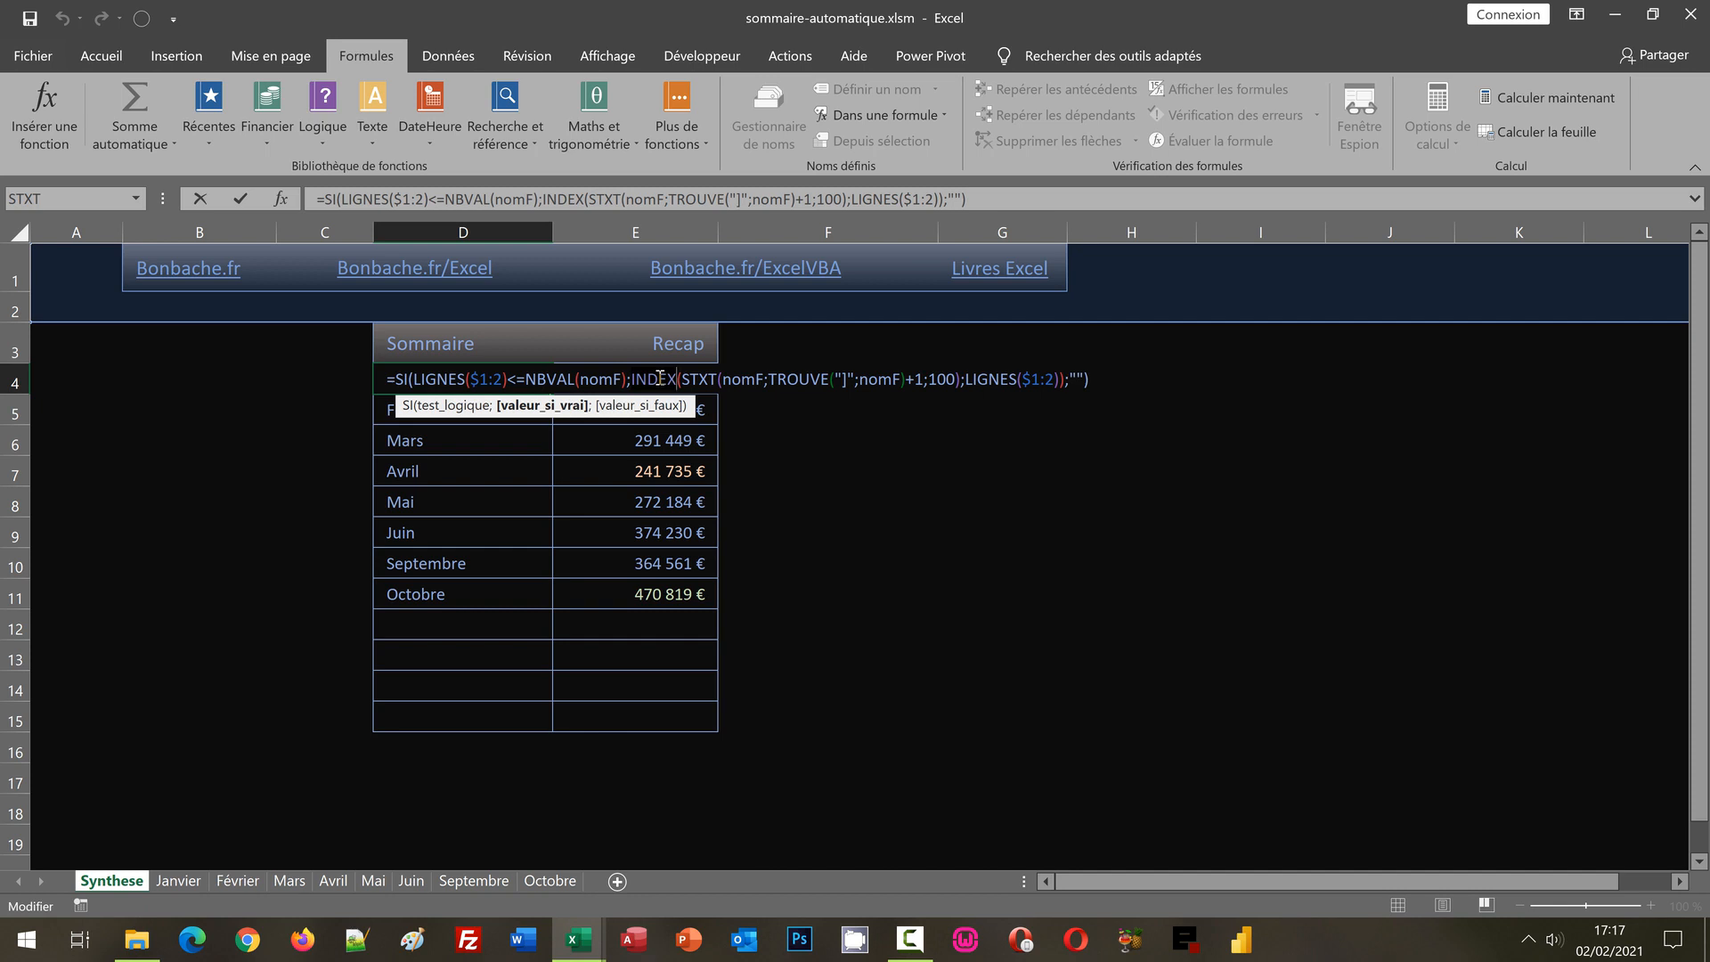
pyautogui.click(695, 379)
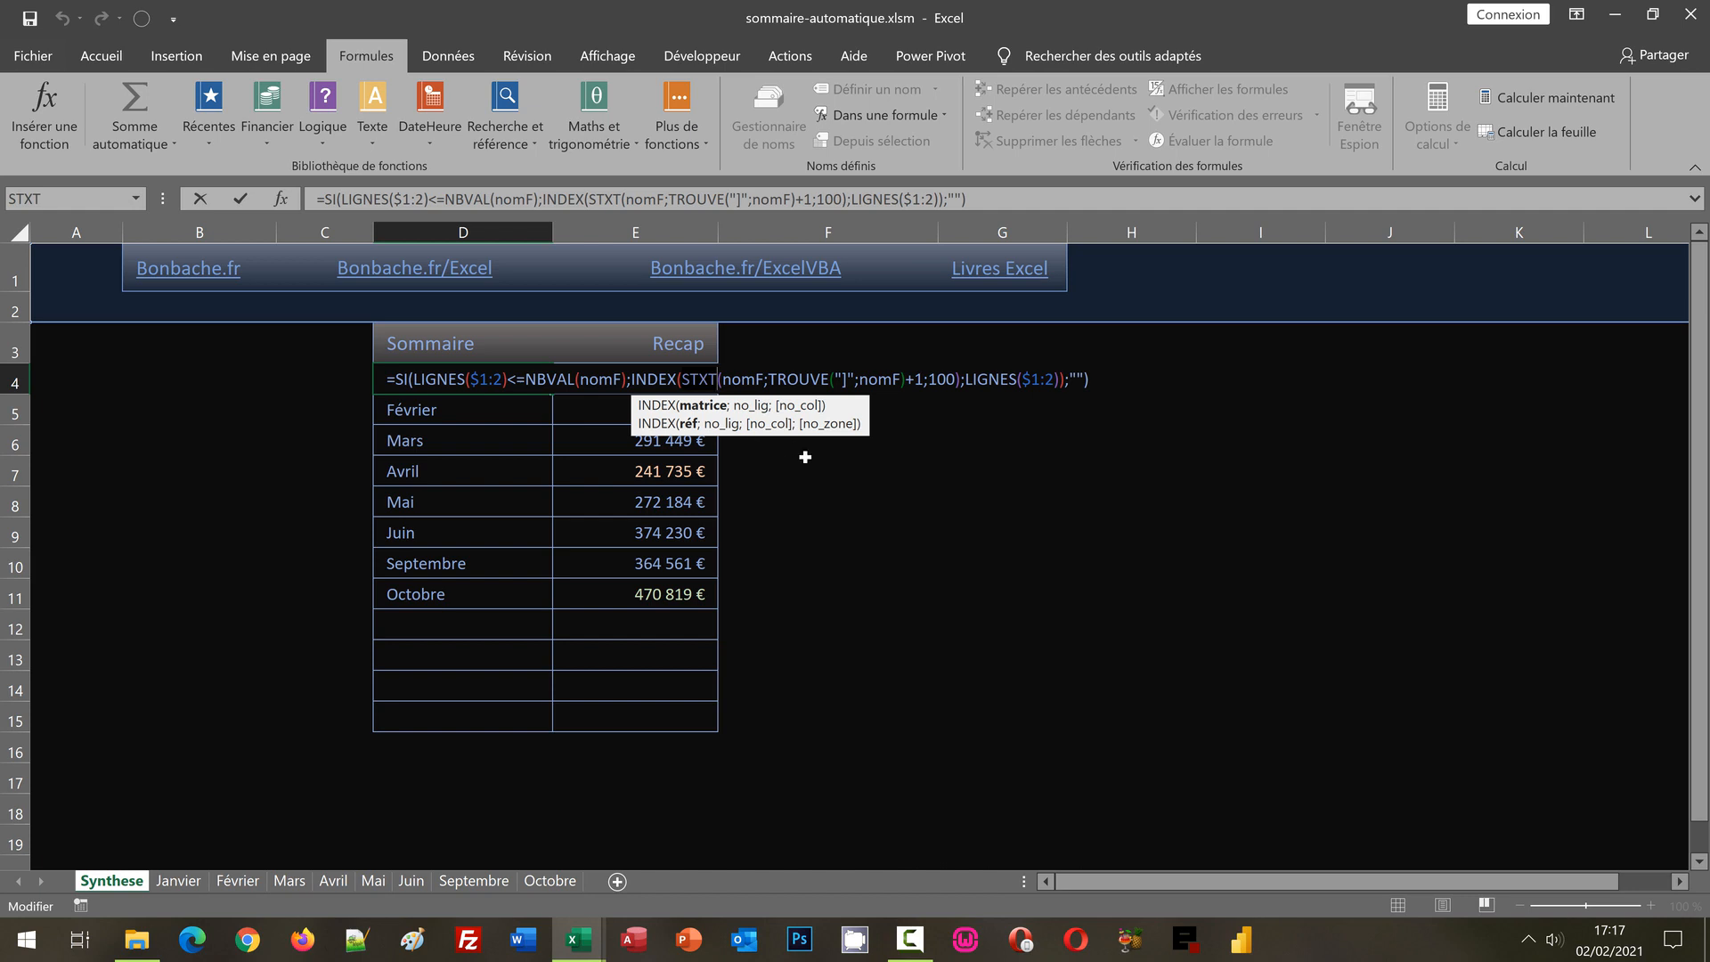
pyautogui.doubleClick(790, 378)
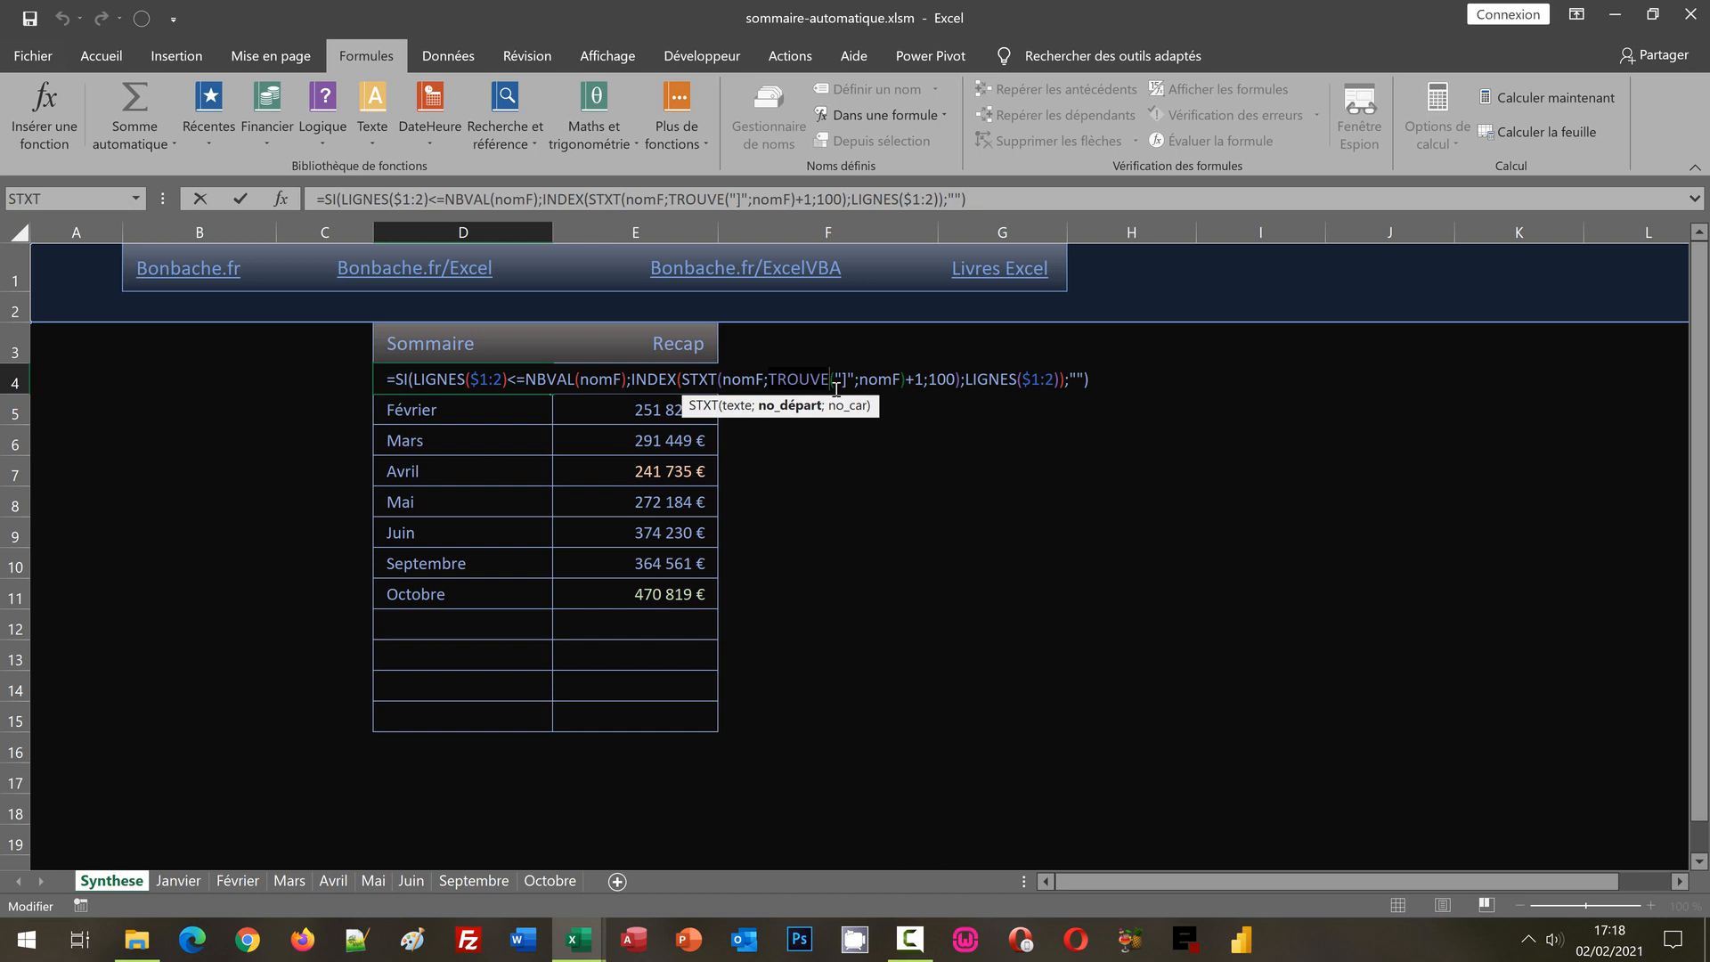
pyautogui.click(1026, 379)
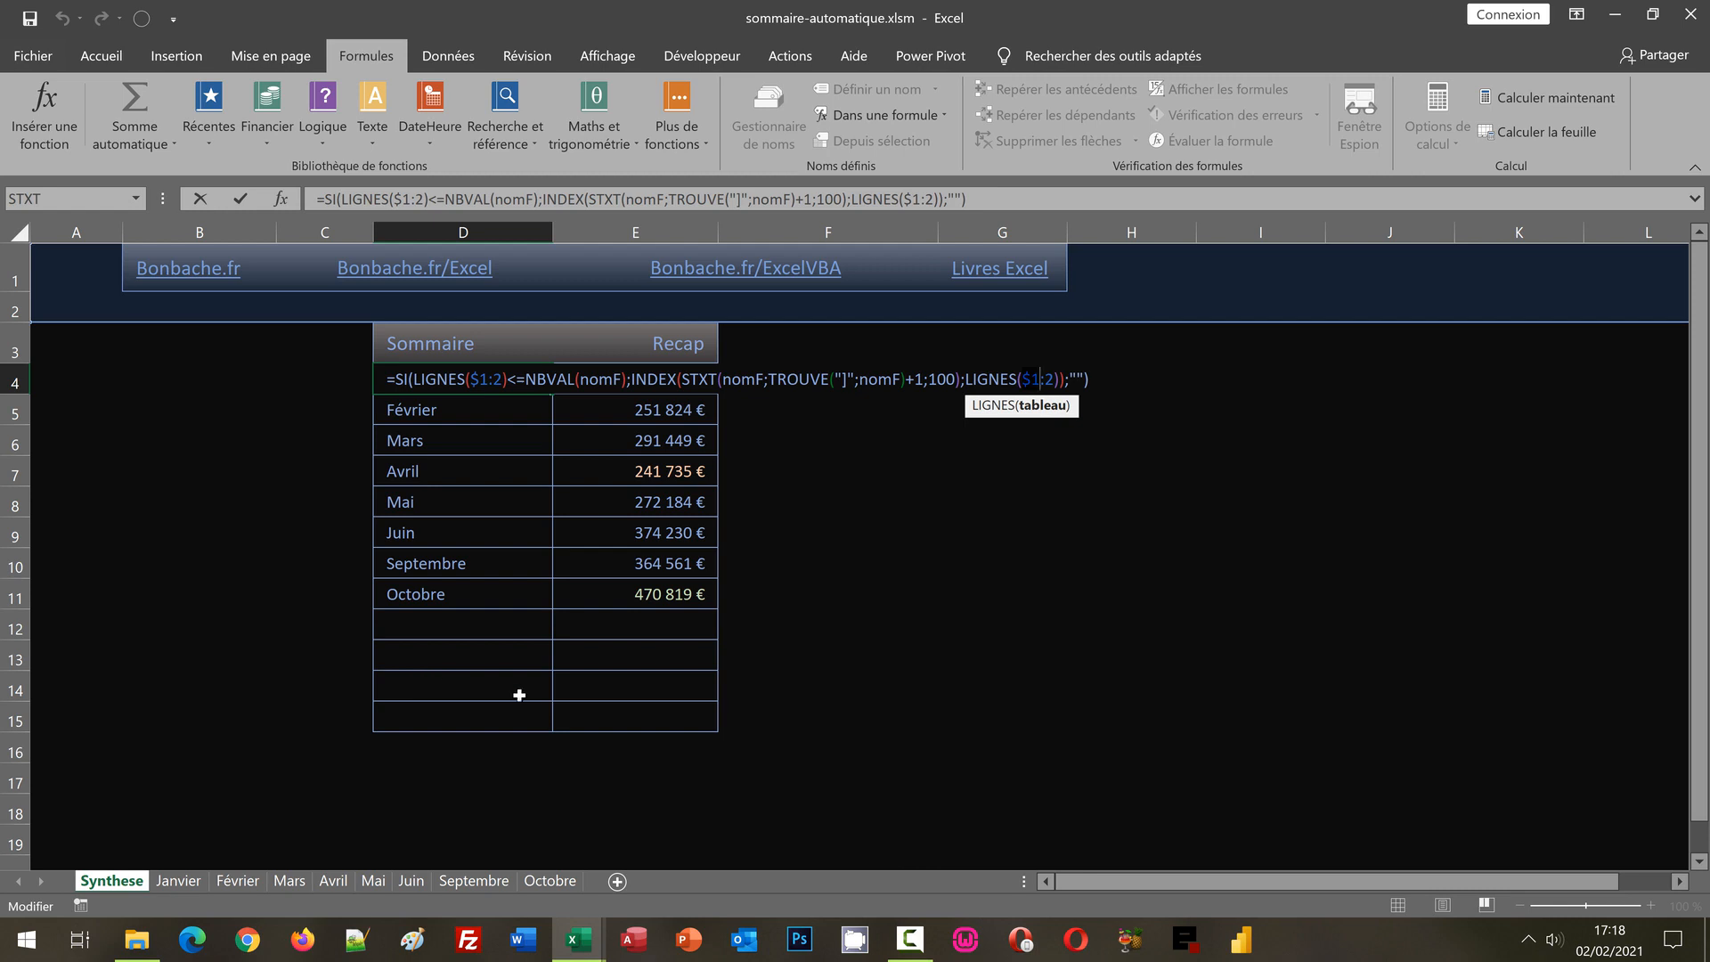
pyautogui.click(1080, 379)
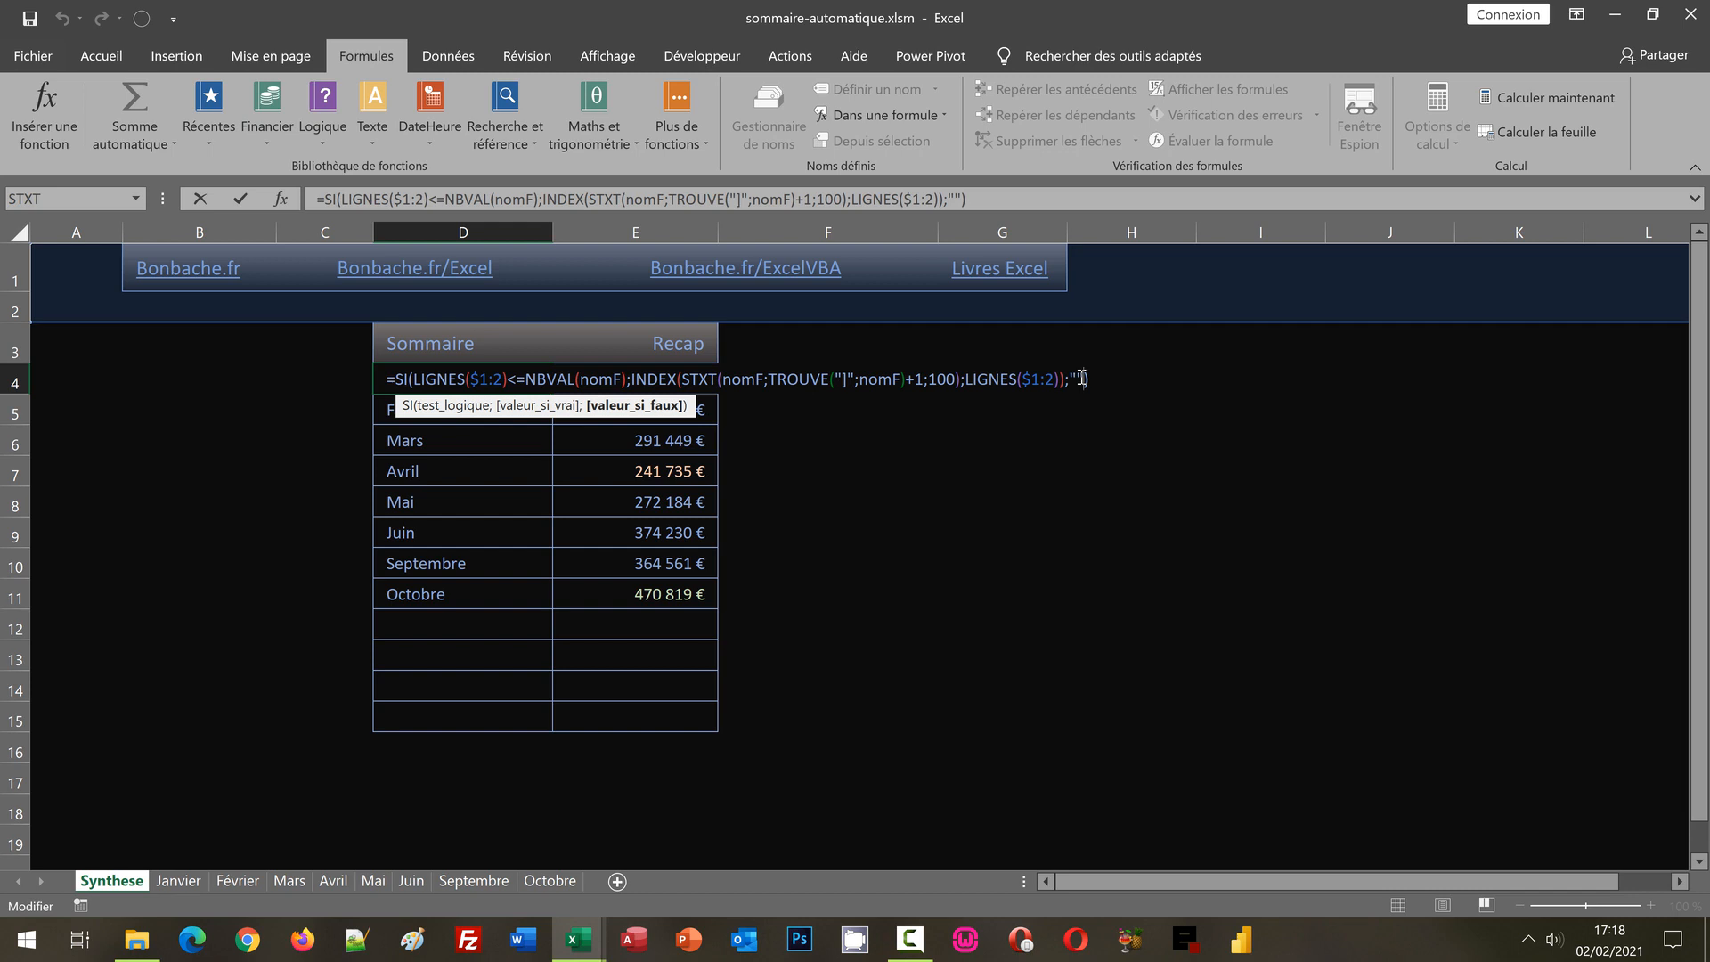
pyautogui.hotkey('ctrl', 'shift', 'Return')
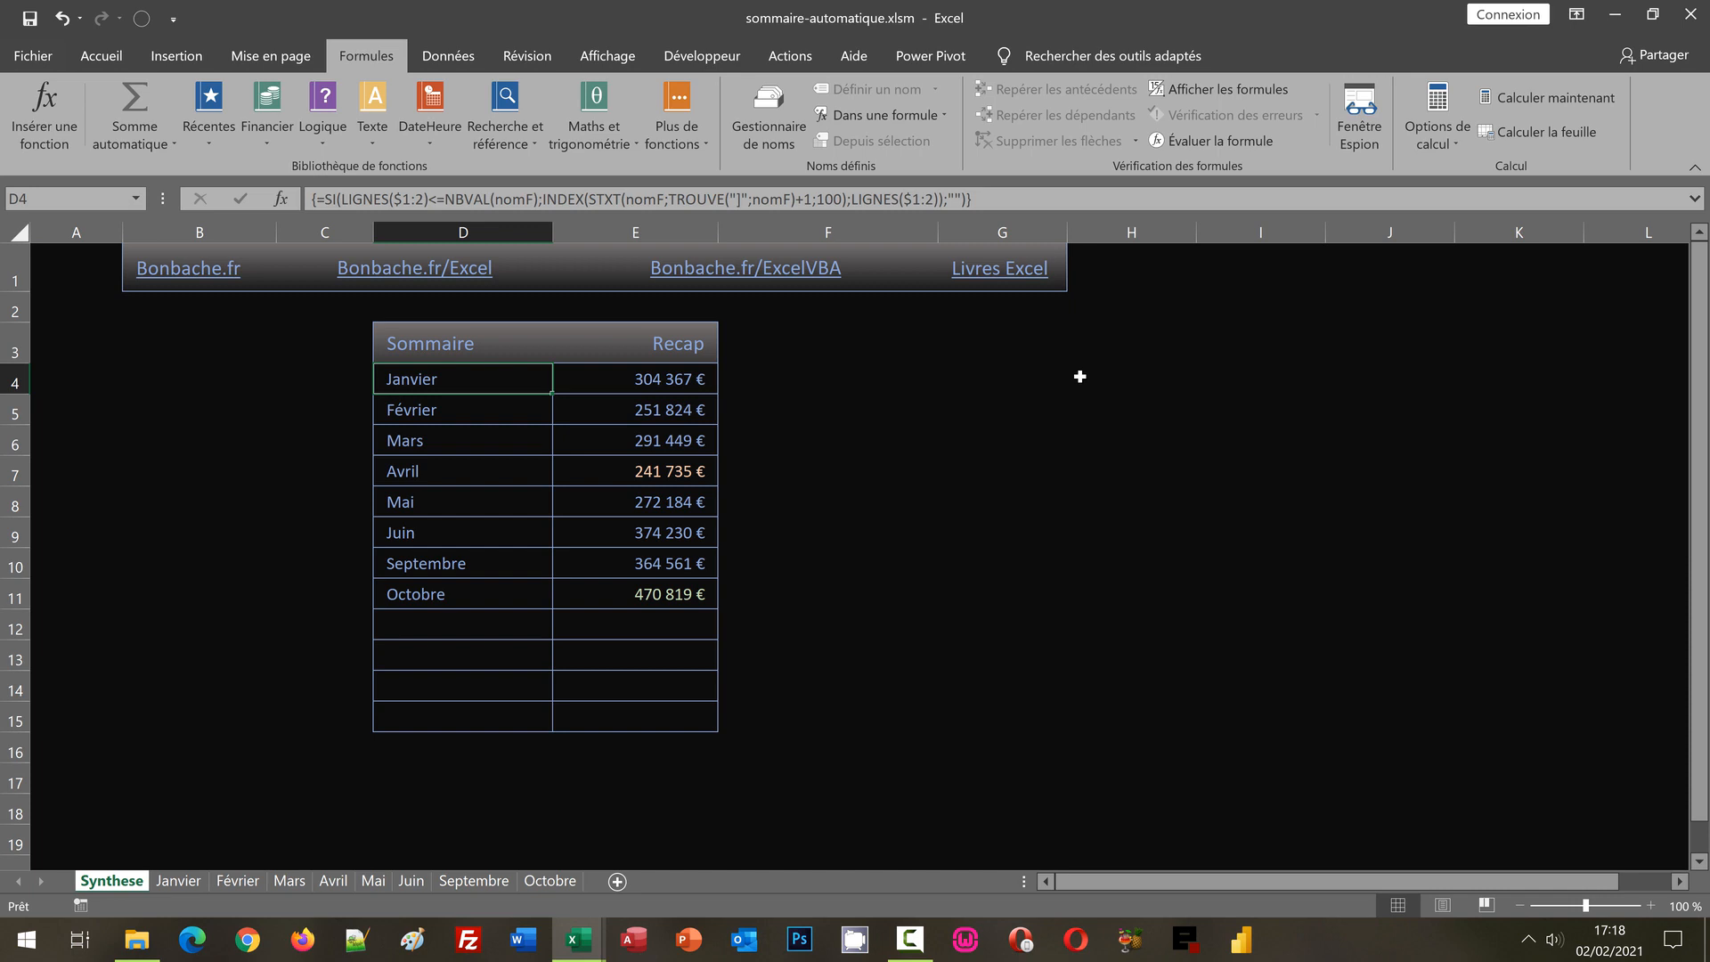
# - Enter the formula =LIEN_HYPERTEXTE("Janvier!A1";"Janvier") in cell B5
pyautogui.click(191, 412)
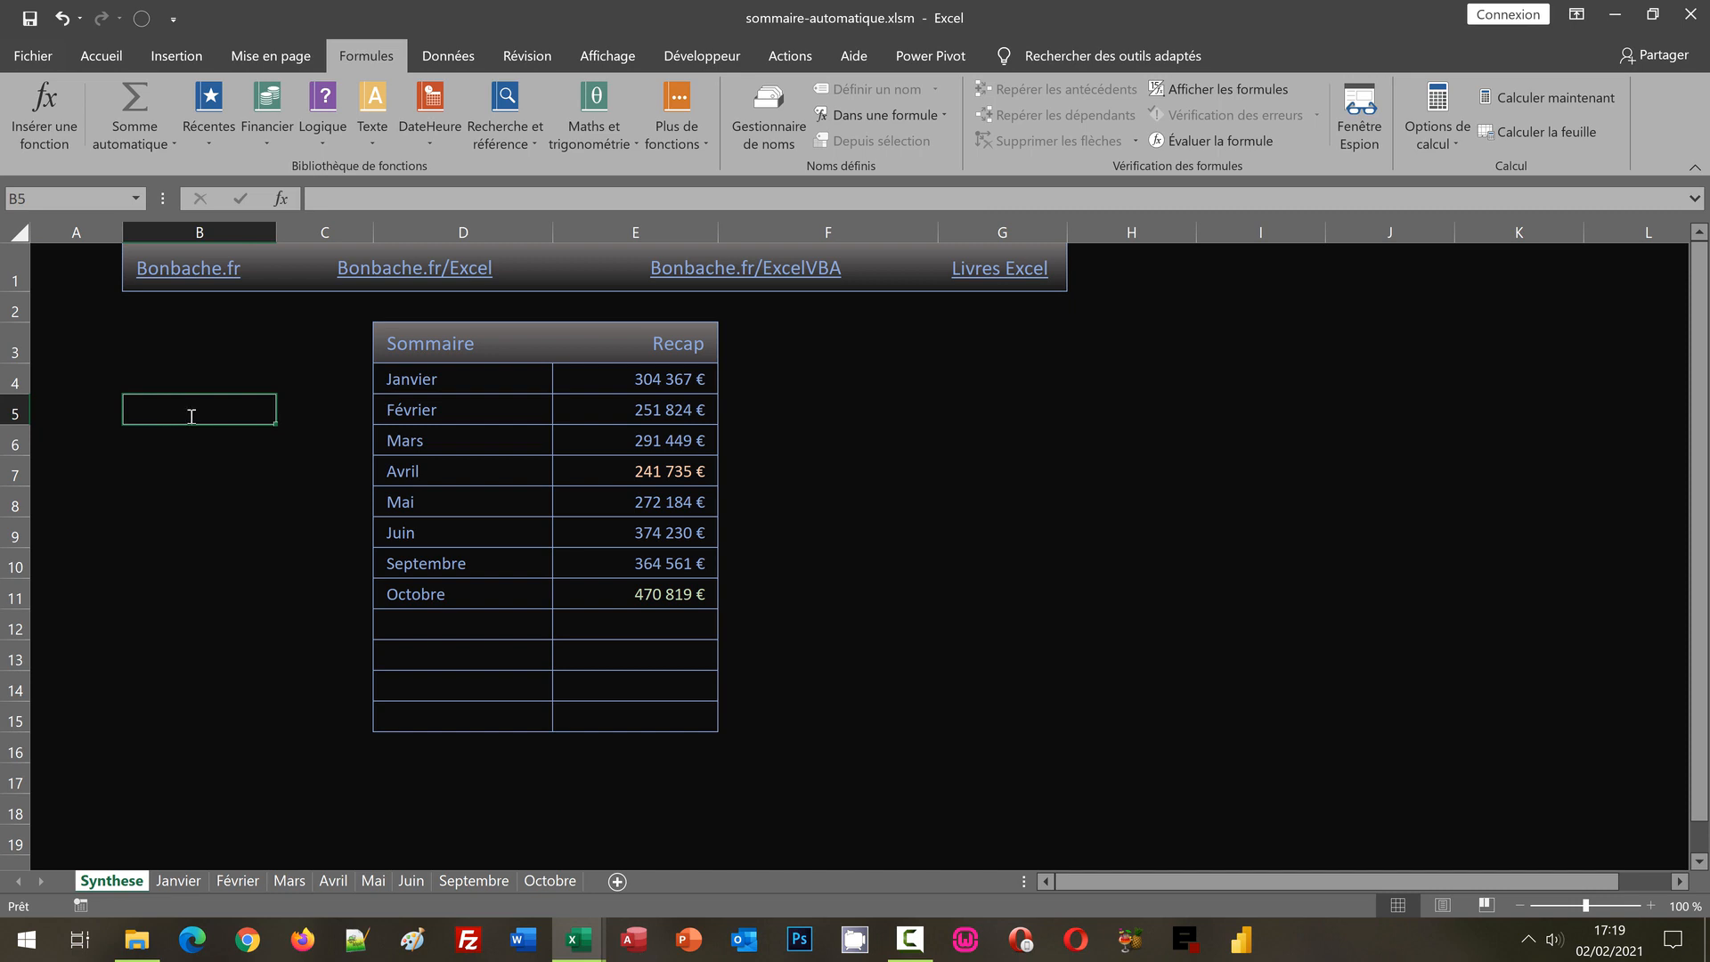
pyautogui.write('=')
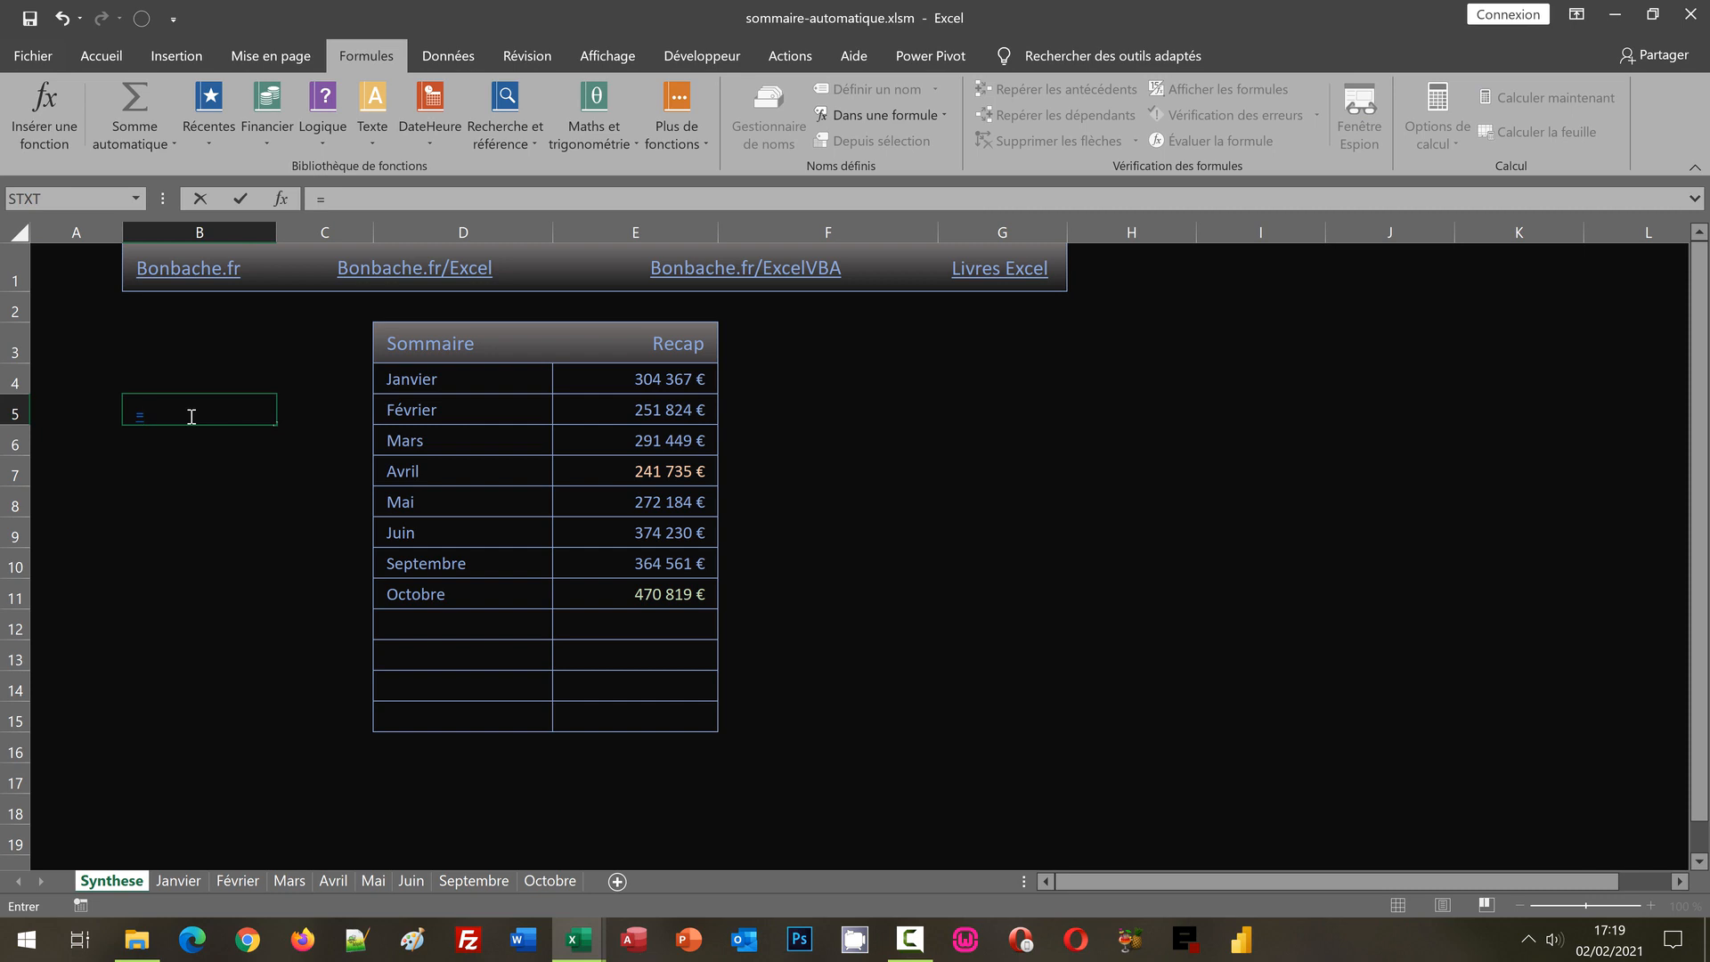
pyautogui.write('Lien')
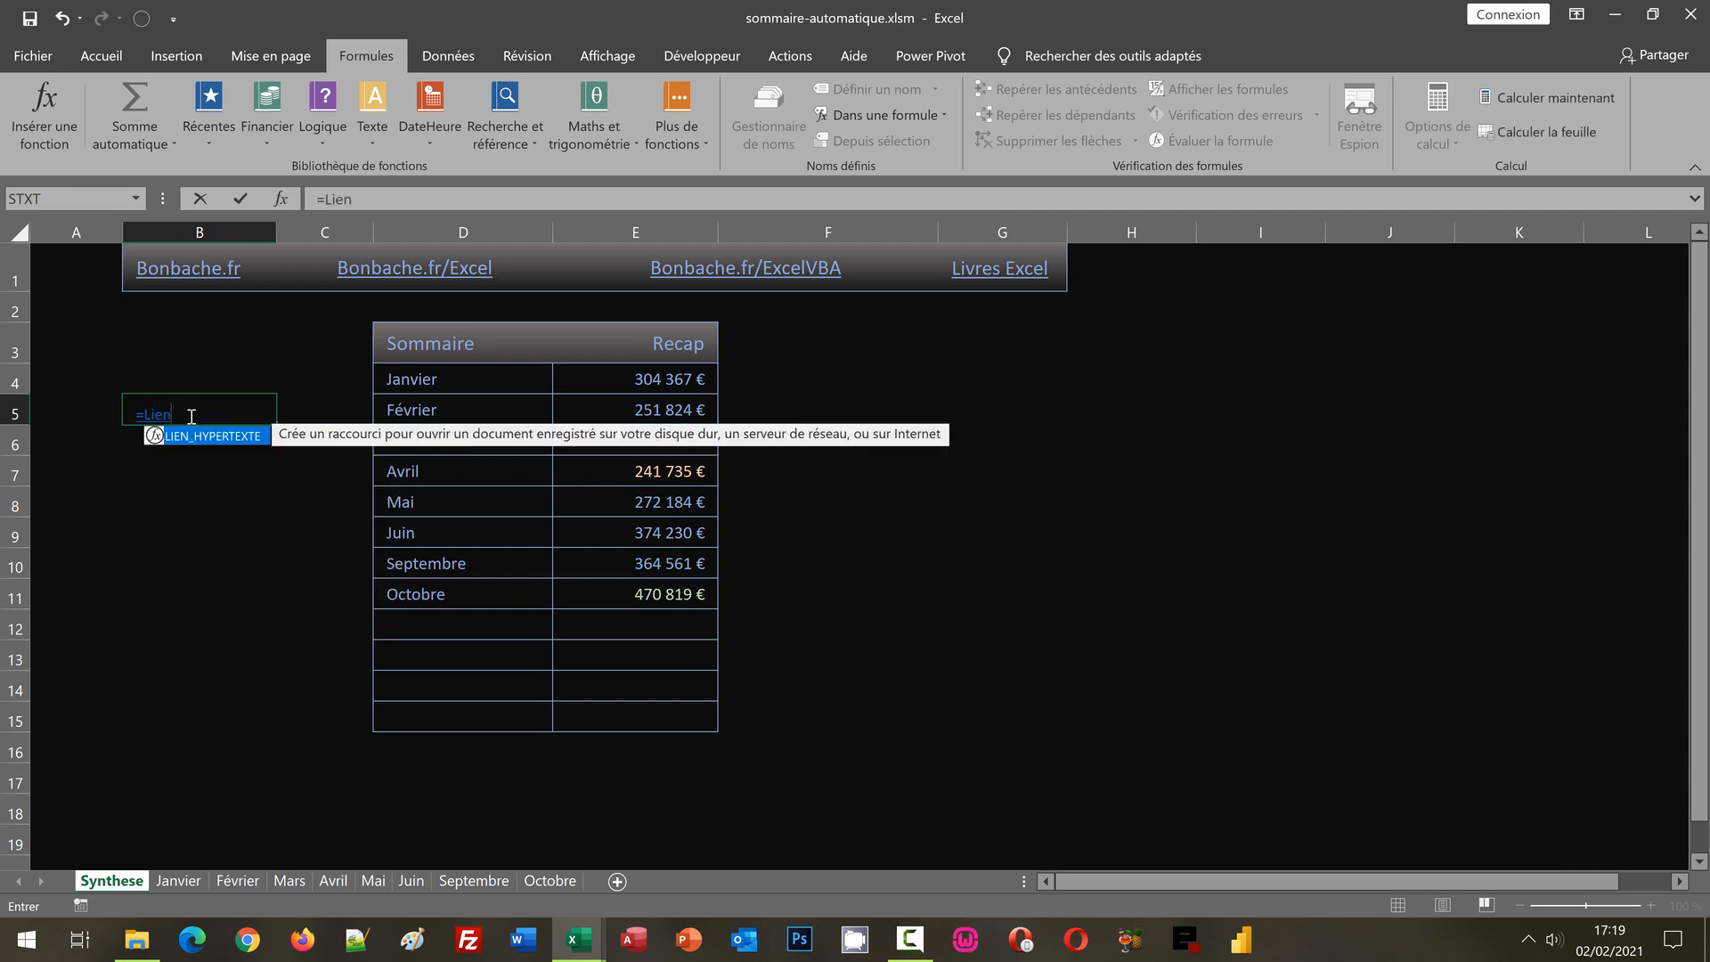
pyautogui.doubleClick(215, 436)
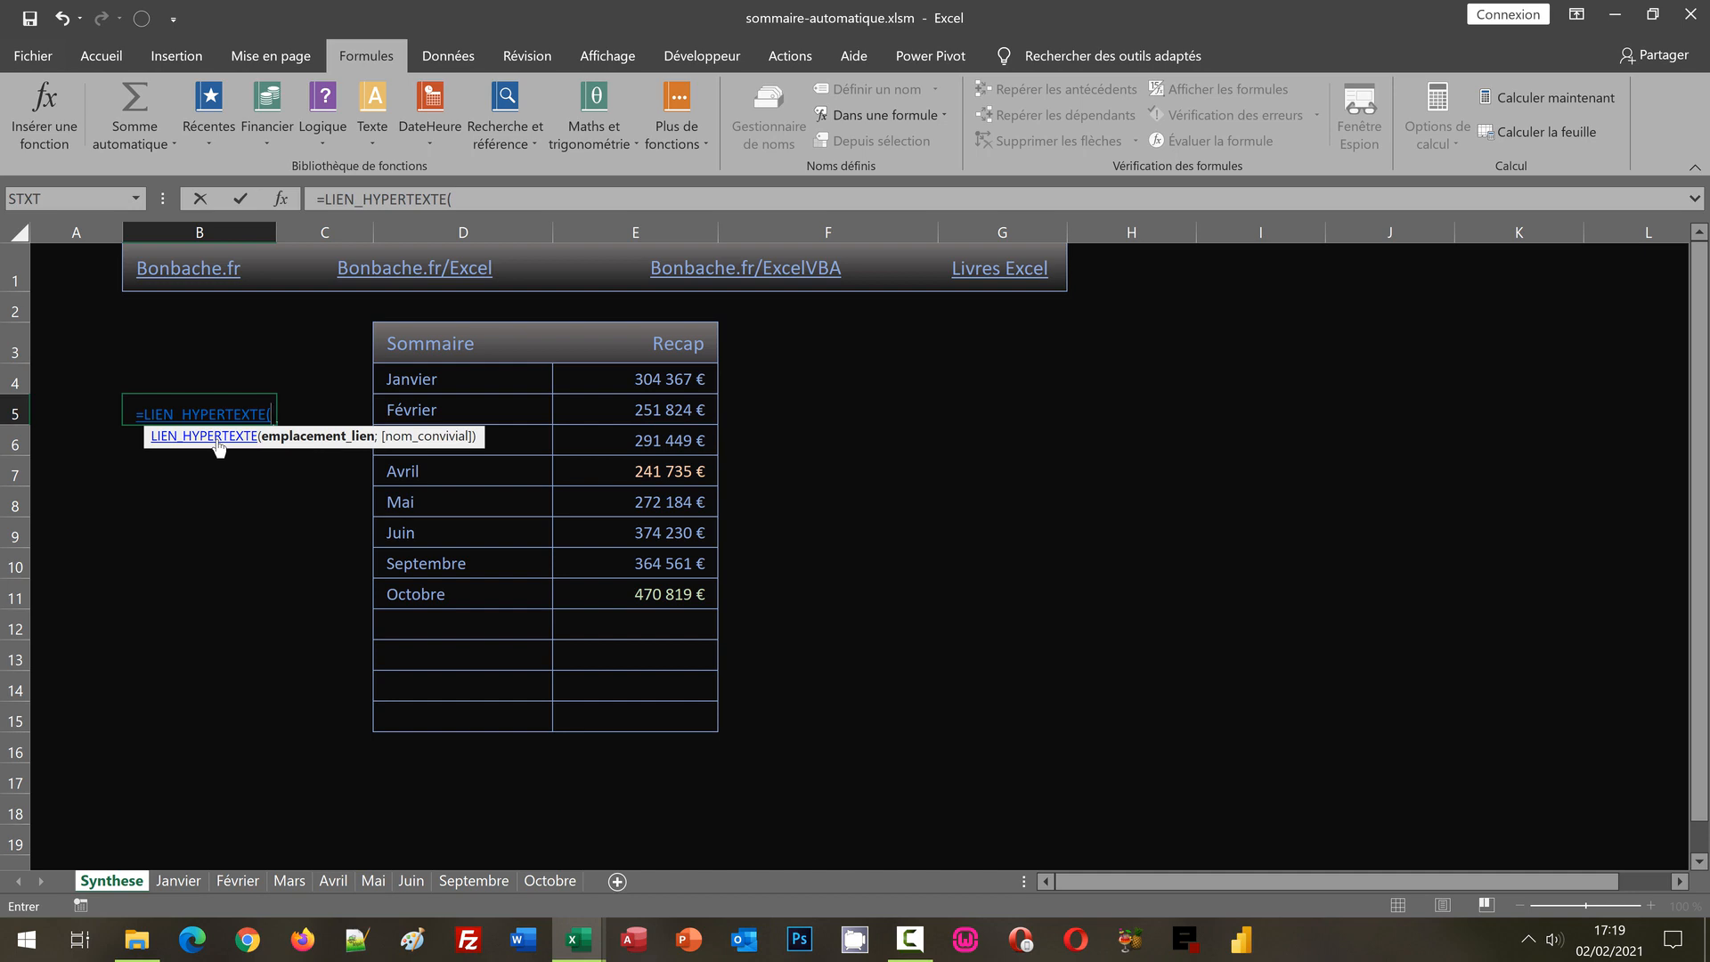
pyautogui.write('"Janvier')
pyautogui.write('!A1";')
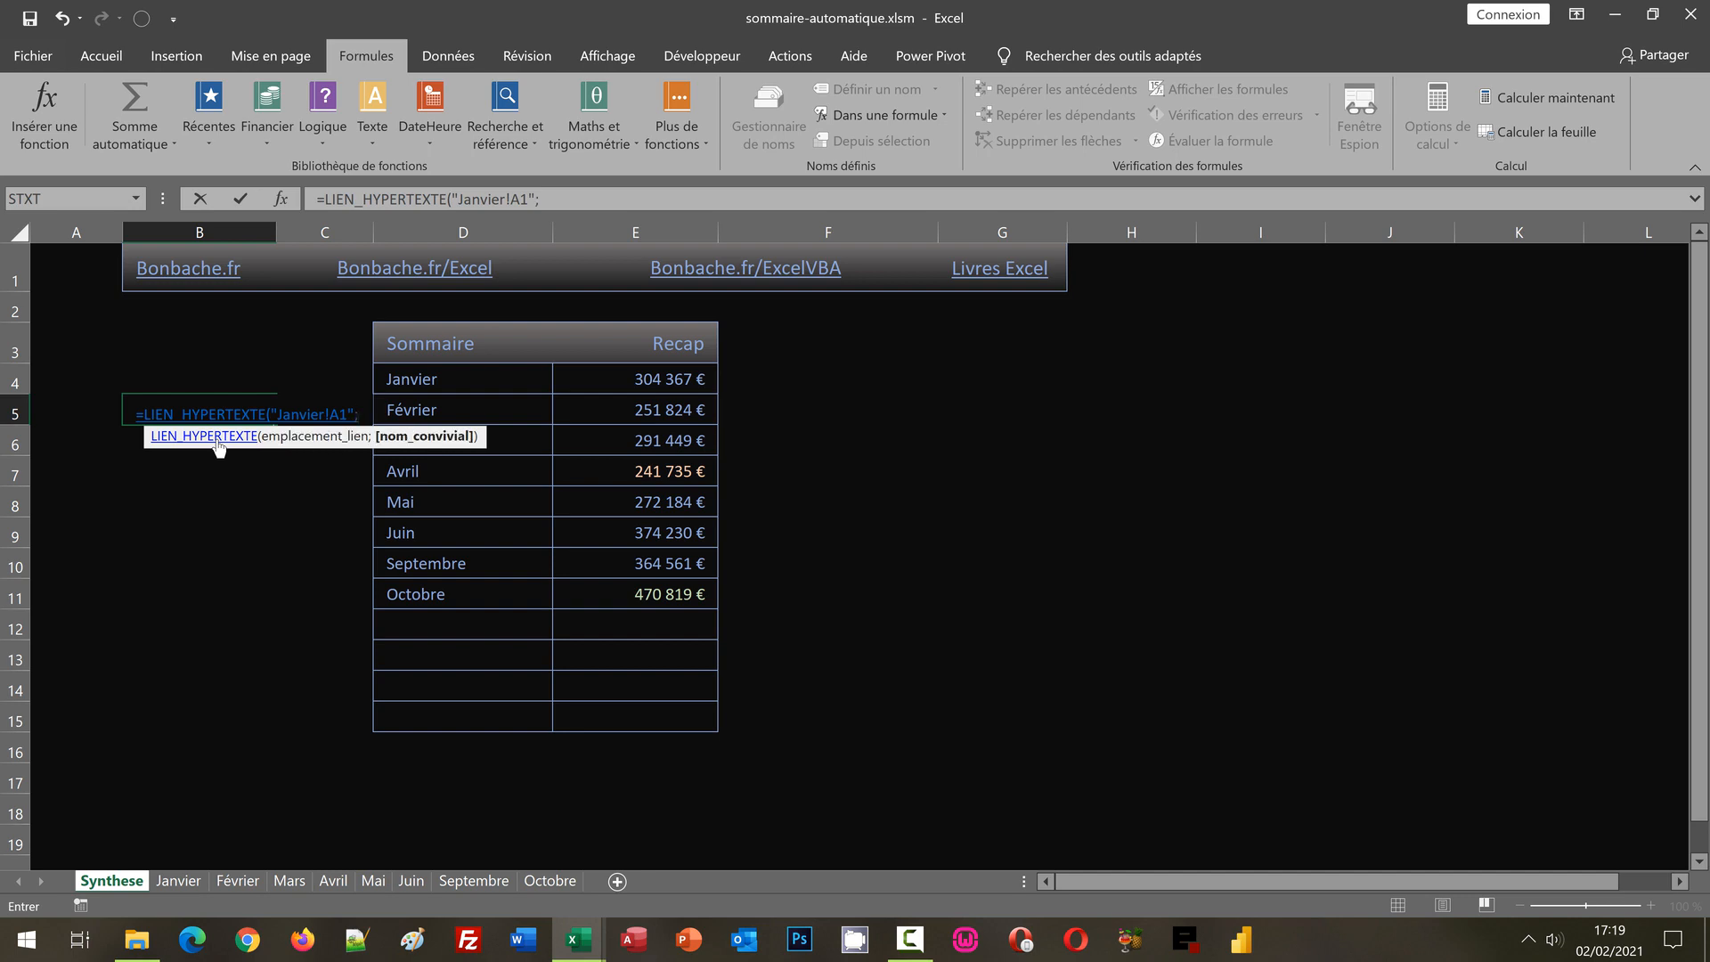
pyautogui.write('"Janvier')
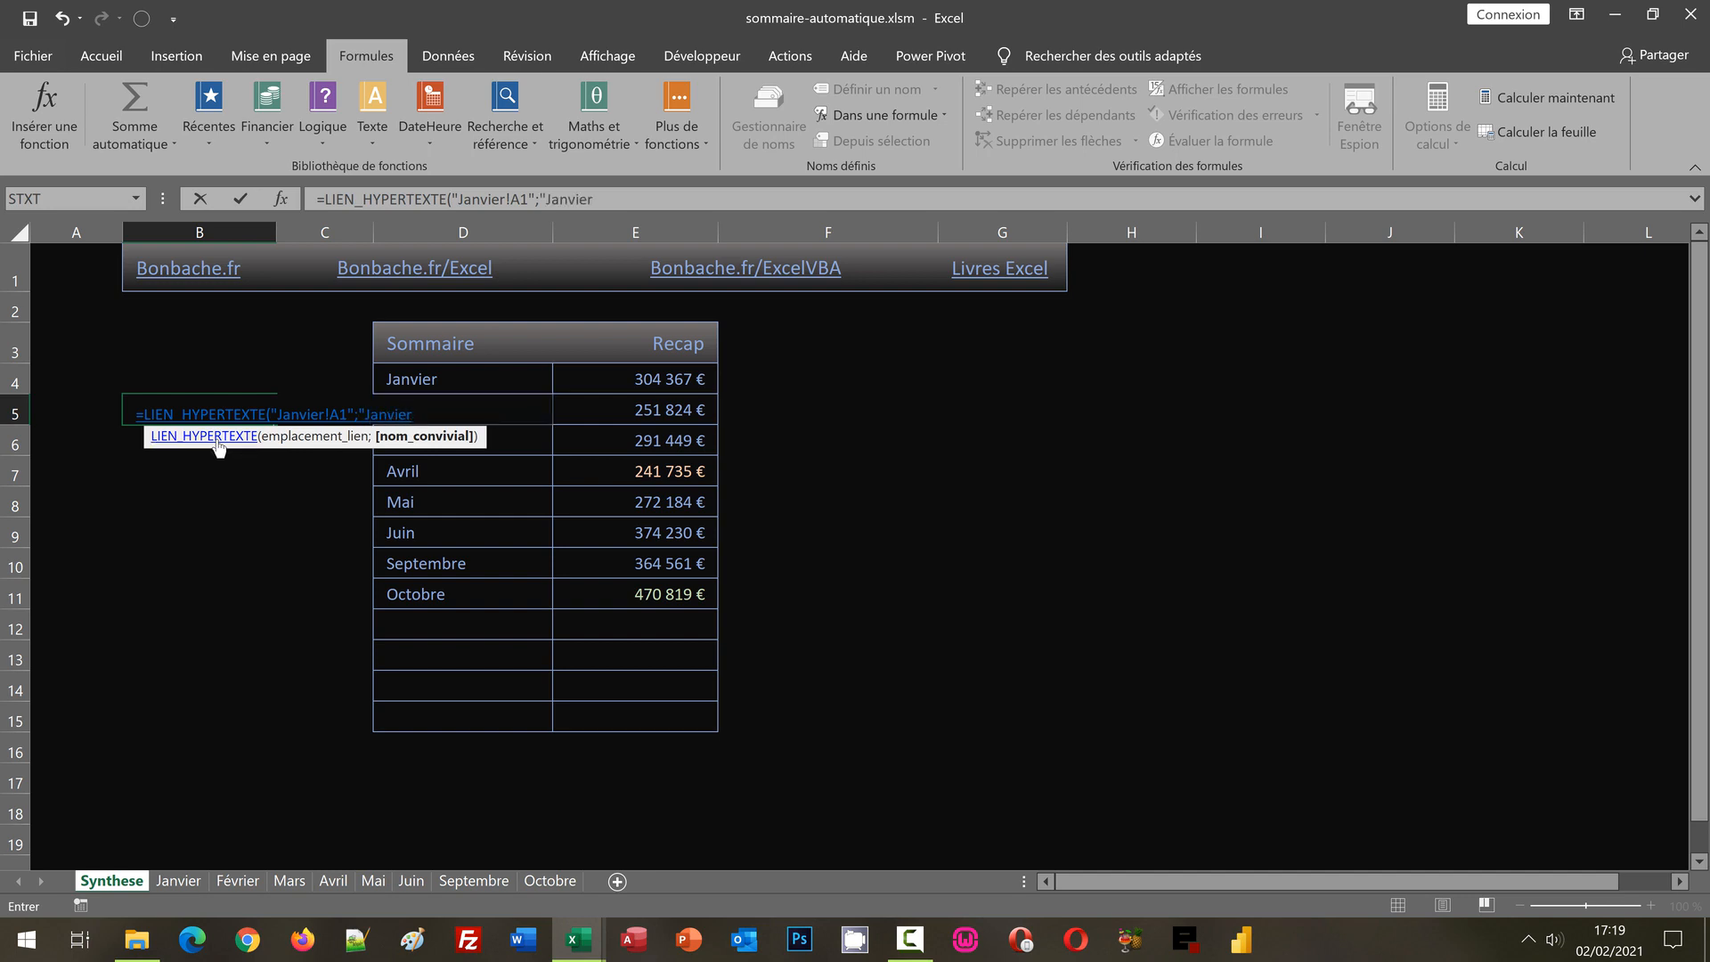
pyautogui.write('"')
pyautogui.write(')')
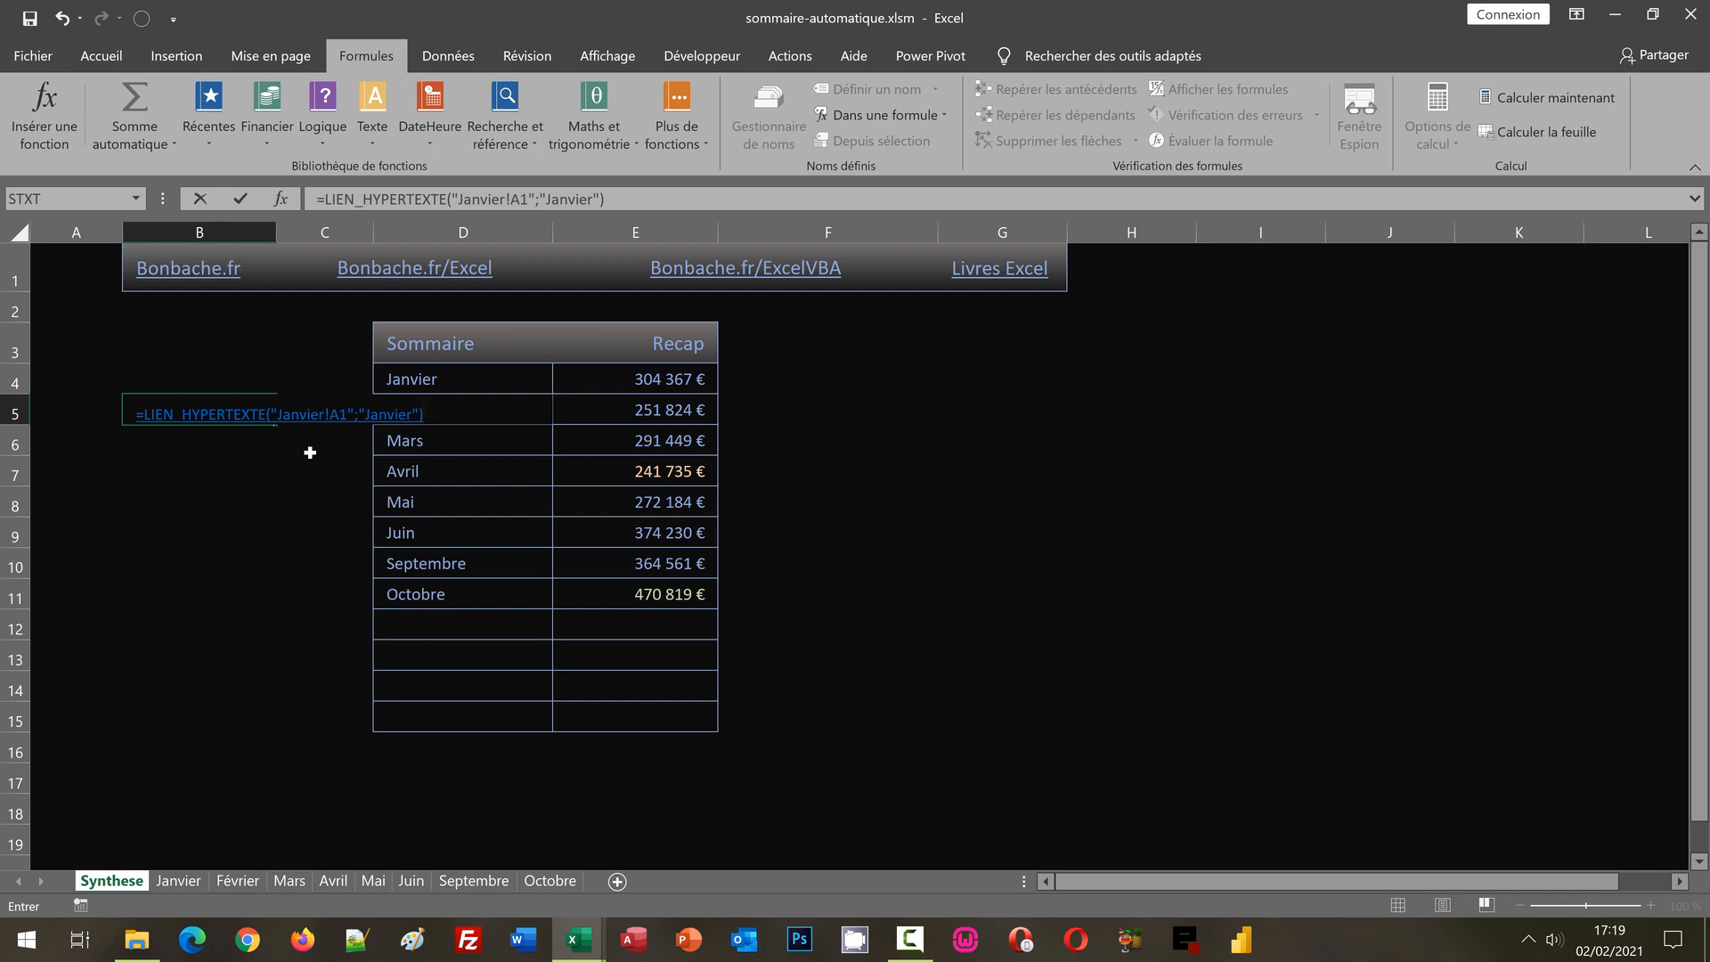
pyautogui.press('Return')
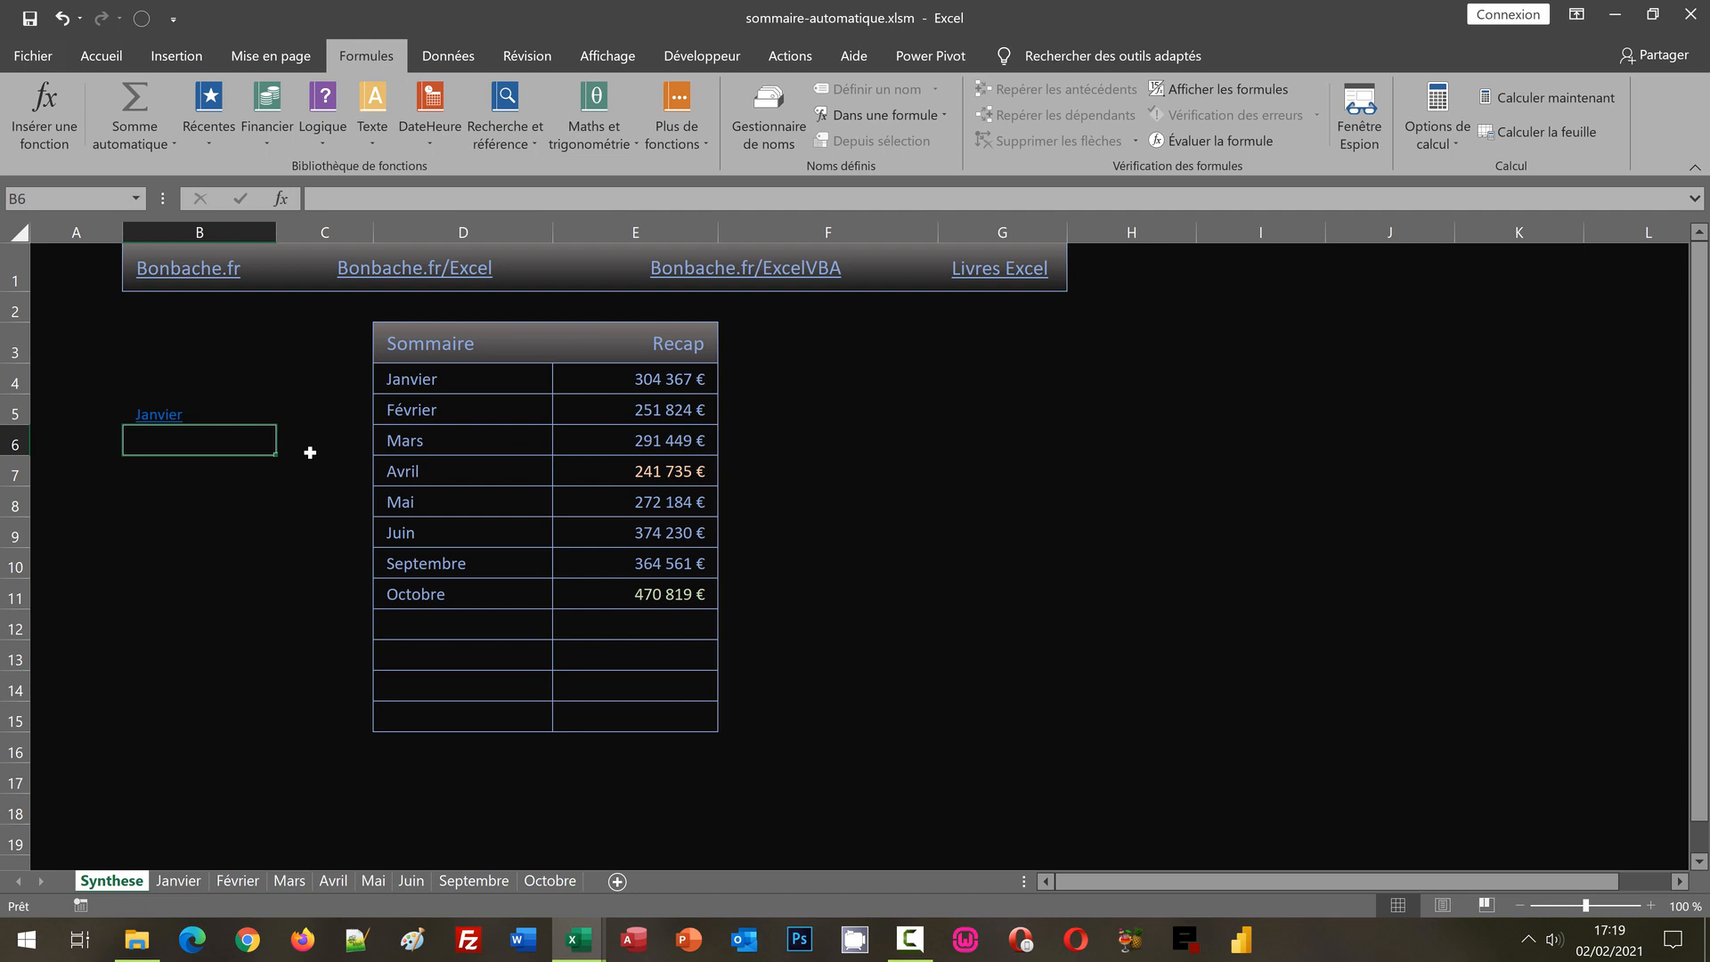
# - Test the Janvier link in B5 and dismiss the resulting message
pyautogui.click(208, 418)
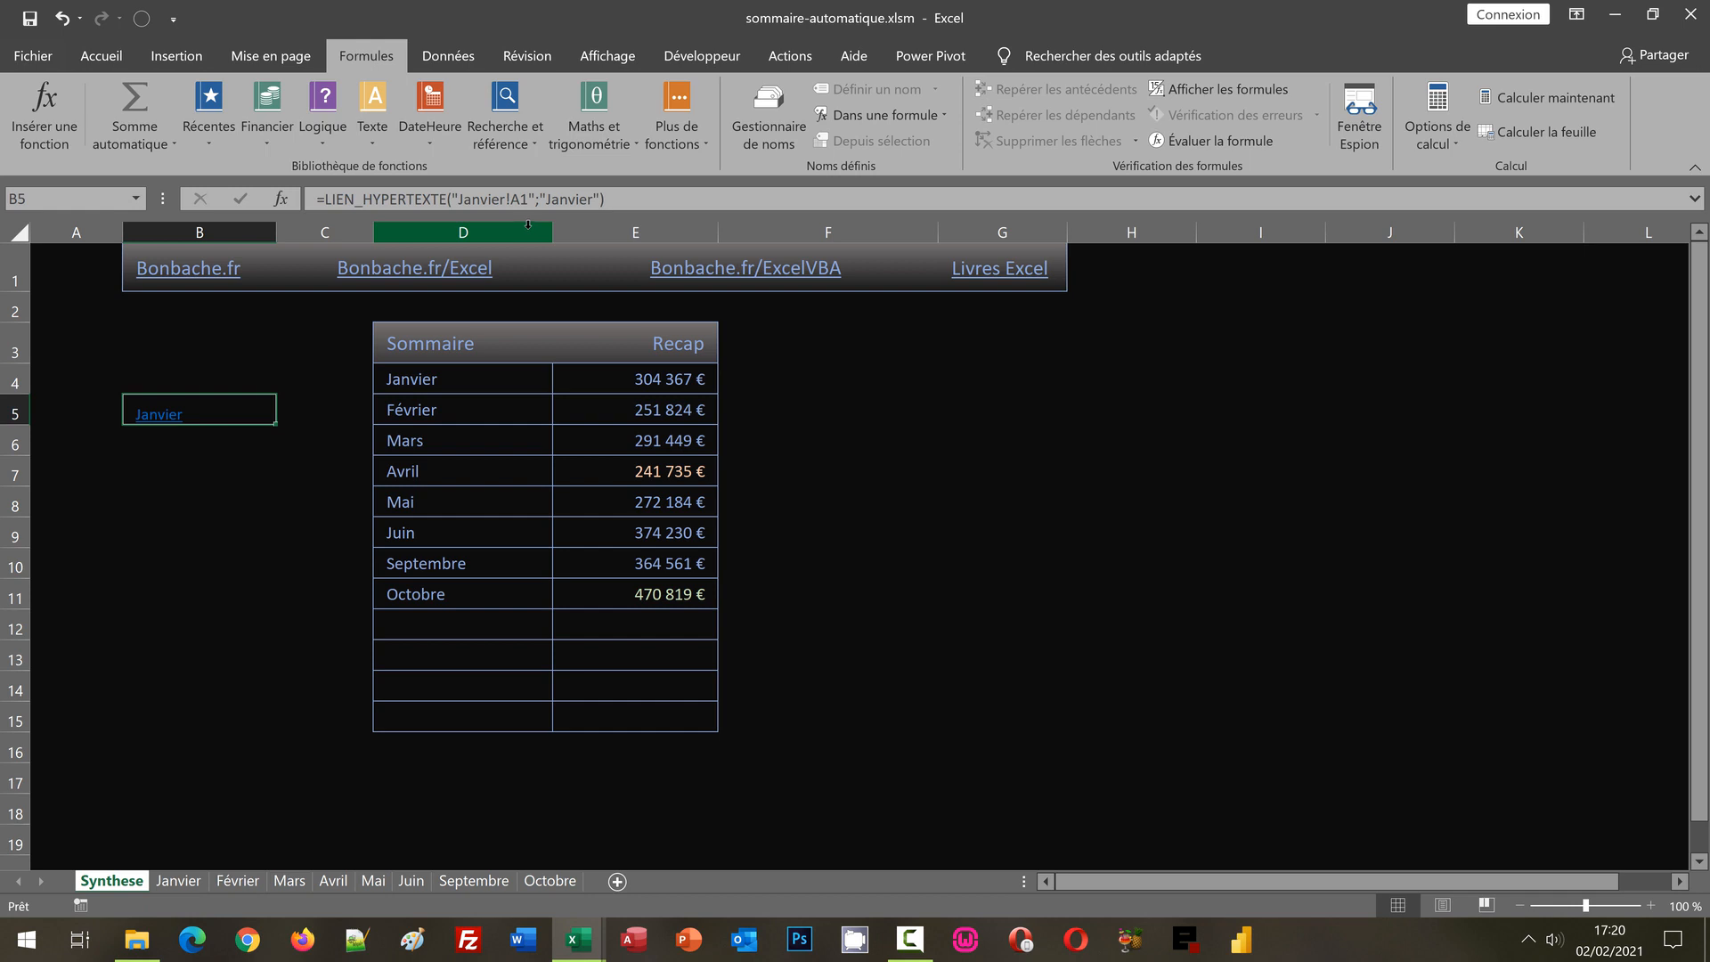
pyautogui.click(156, 413)
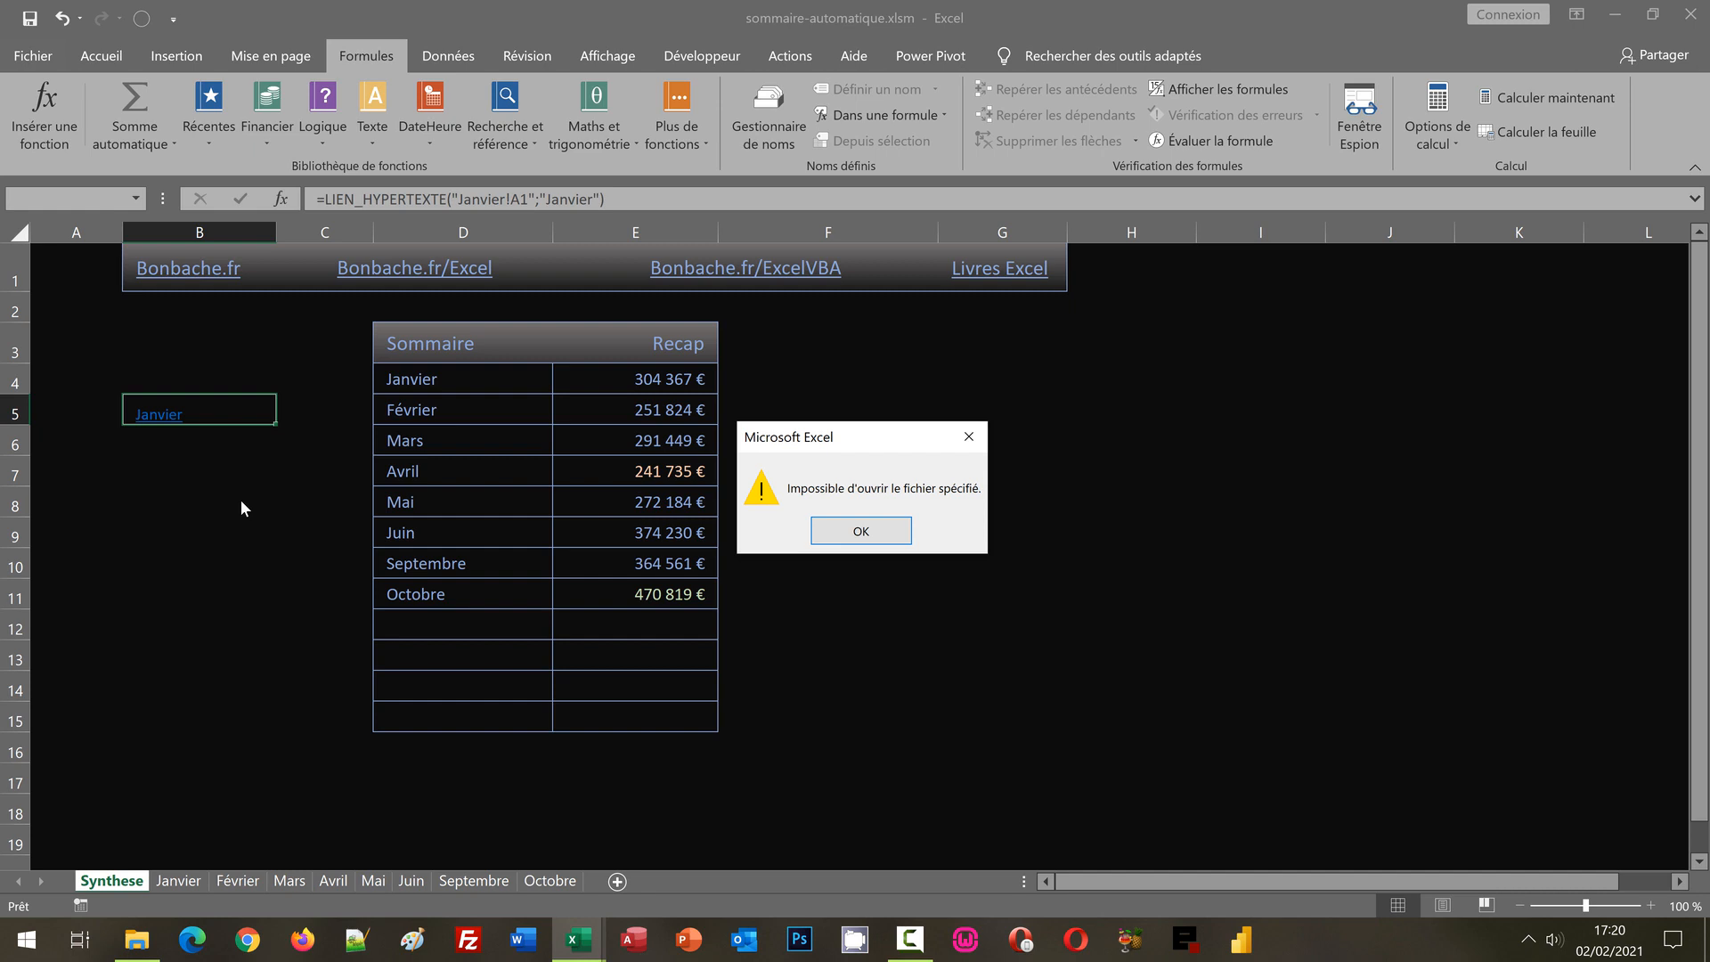
pyautogui.click(885, 534)
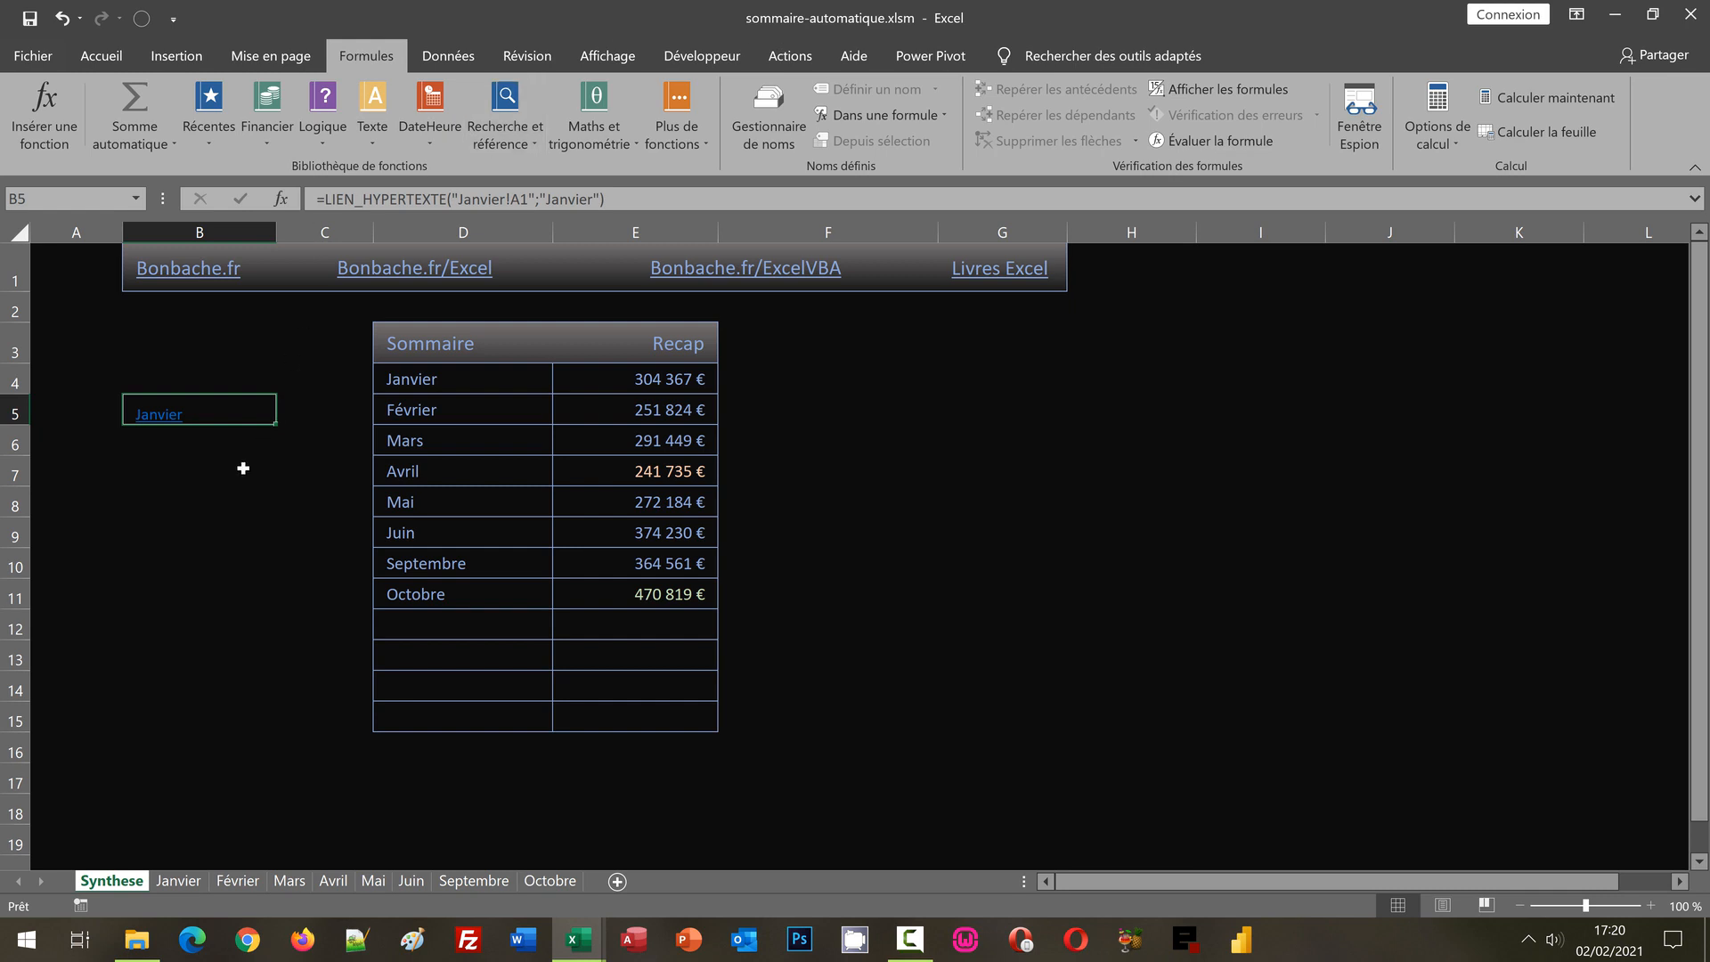
# - Prefix the link location in B5's LIEN_HYPERTEXTE formula with the workbook name [sommaire-automatique.xlsm] before Janvier!A1
pyautogui.click(460, 197)
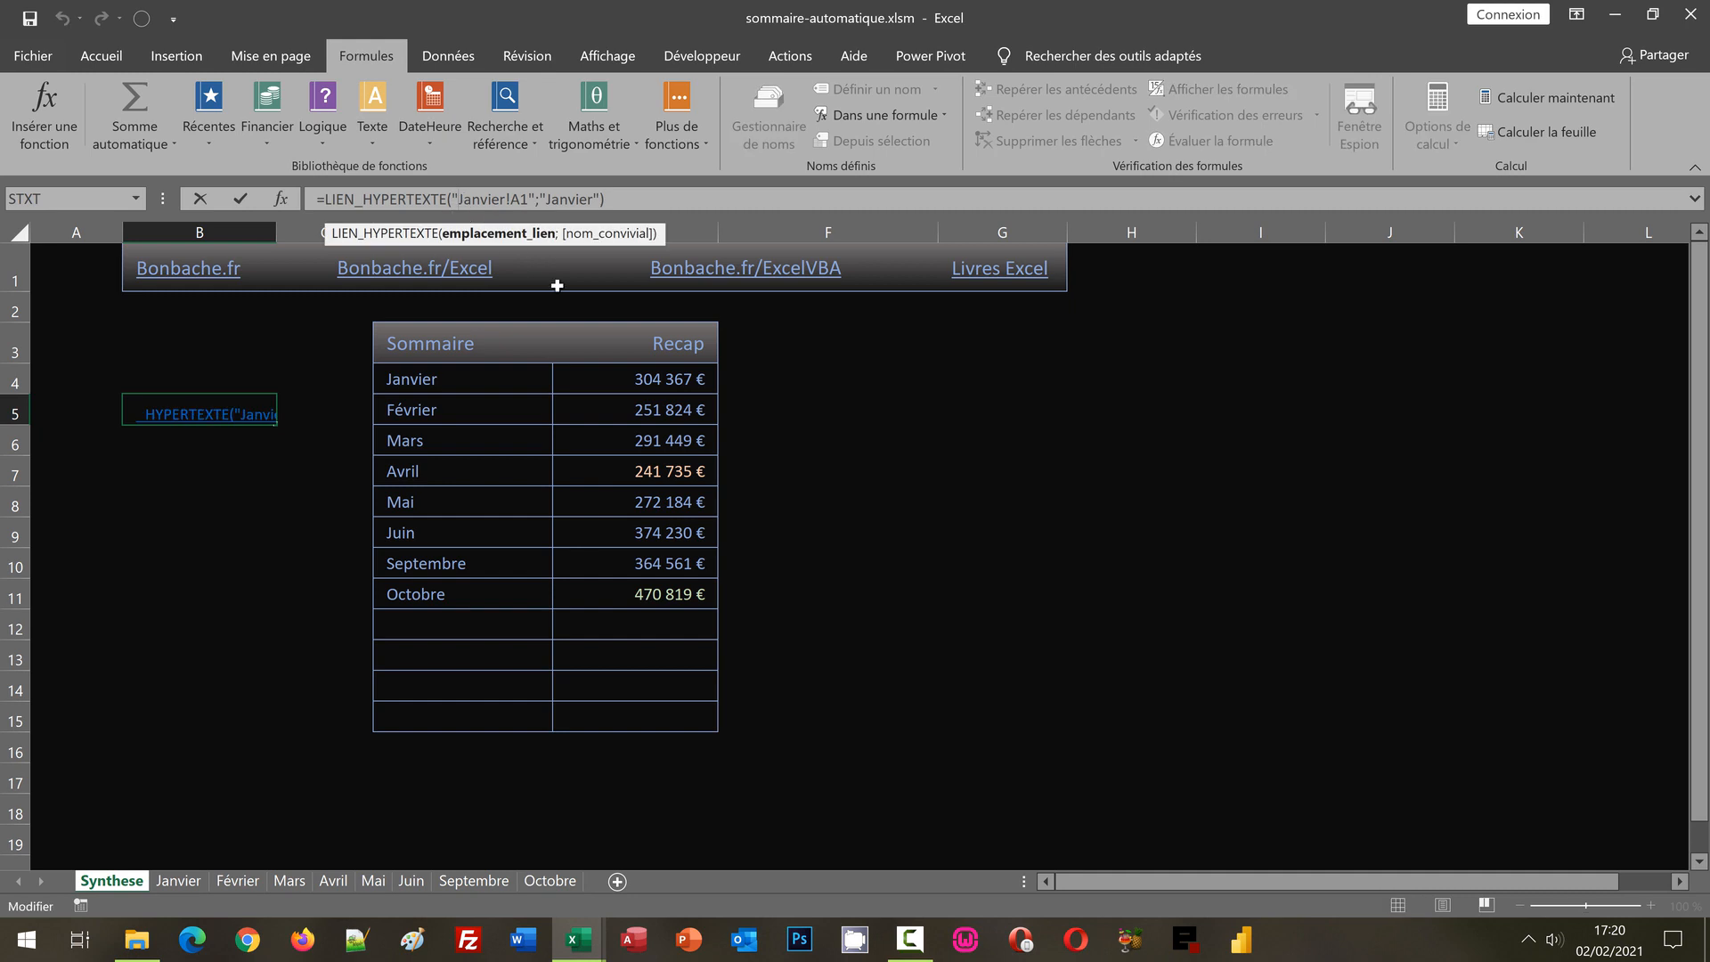
pyautogui.write('[sommaire-')
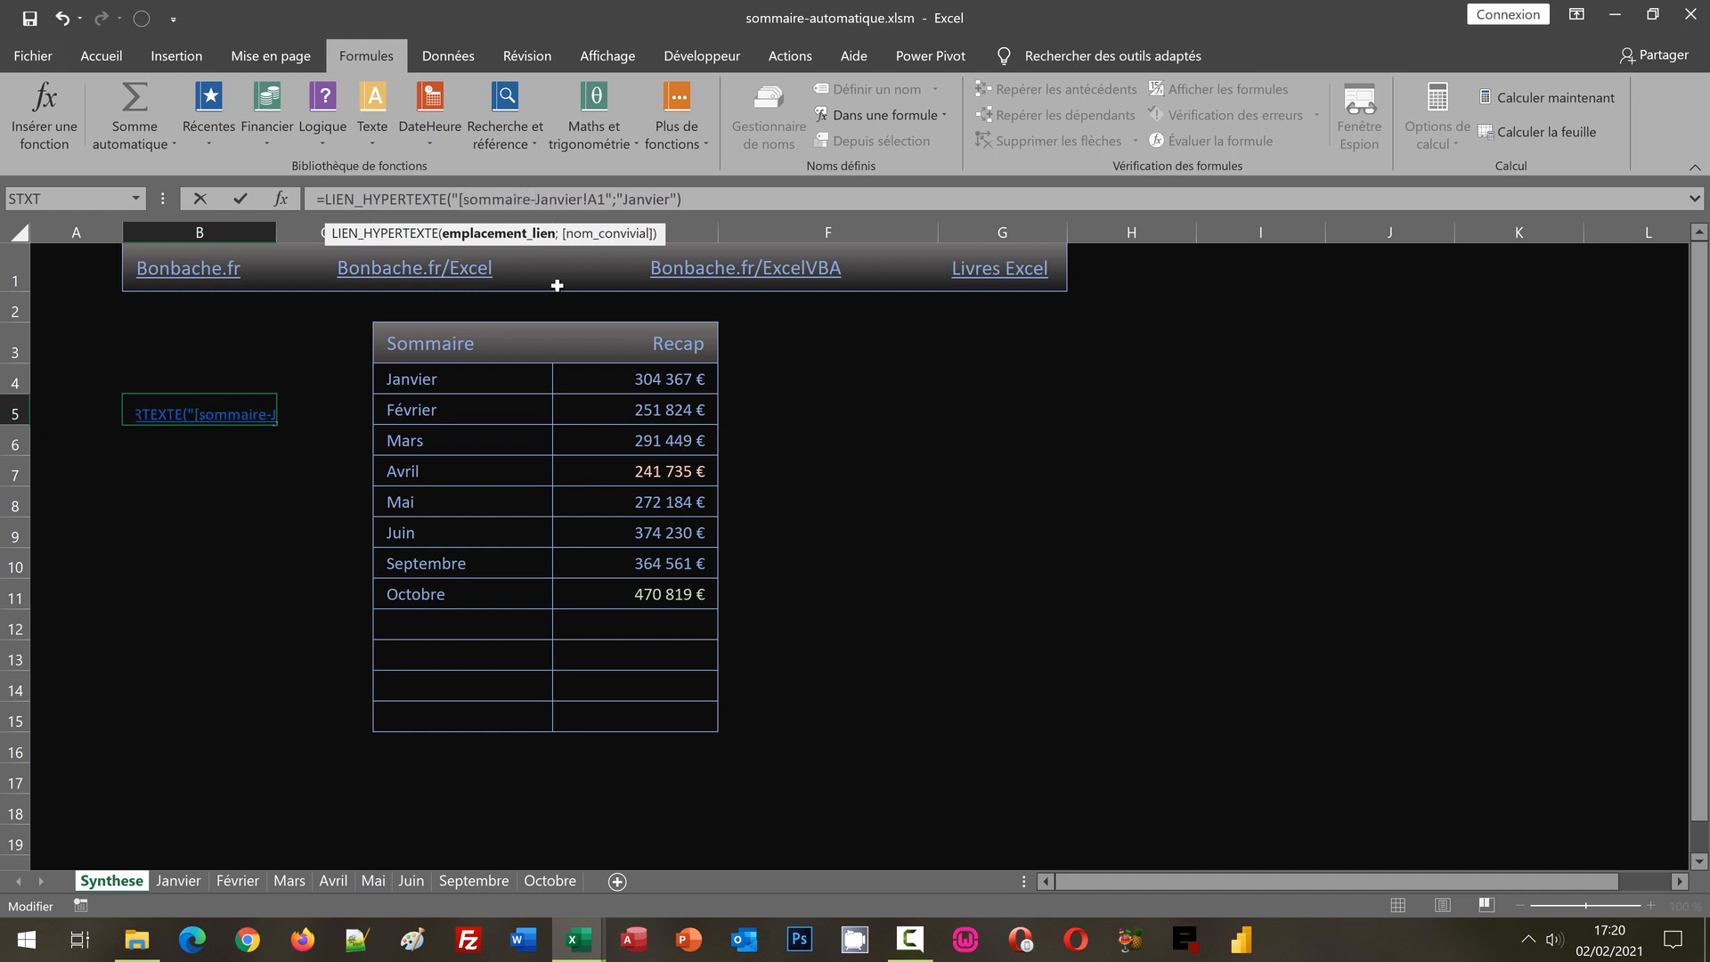
pyautogui.write('automatique')
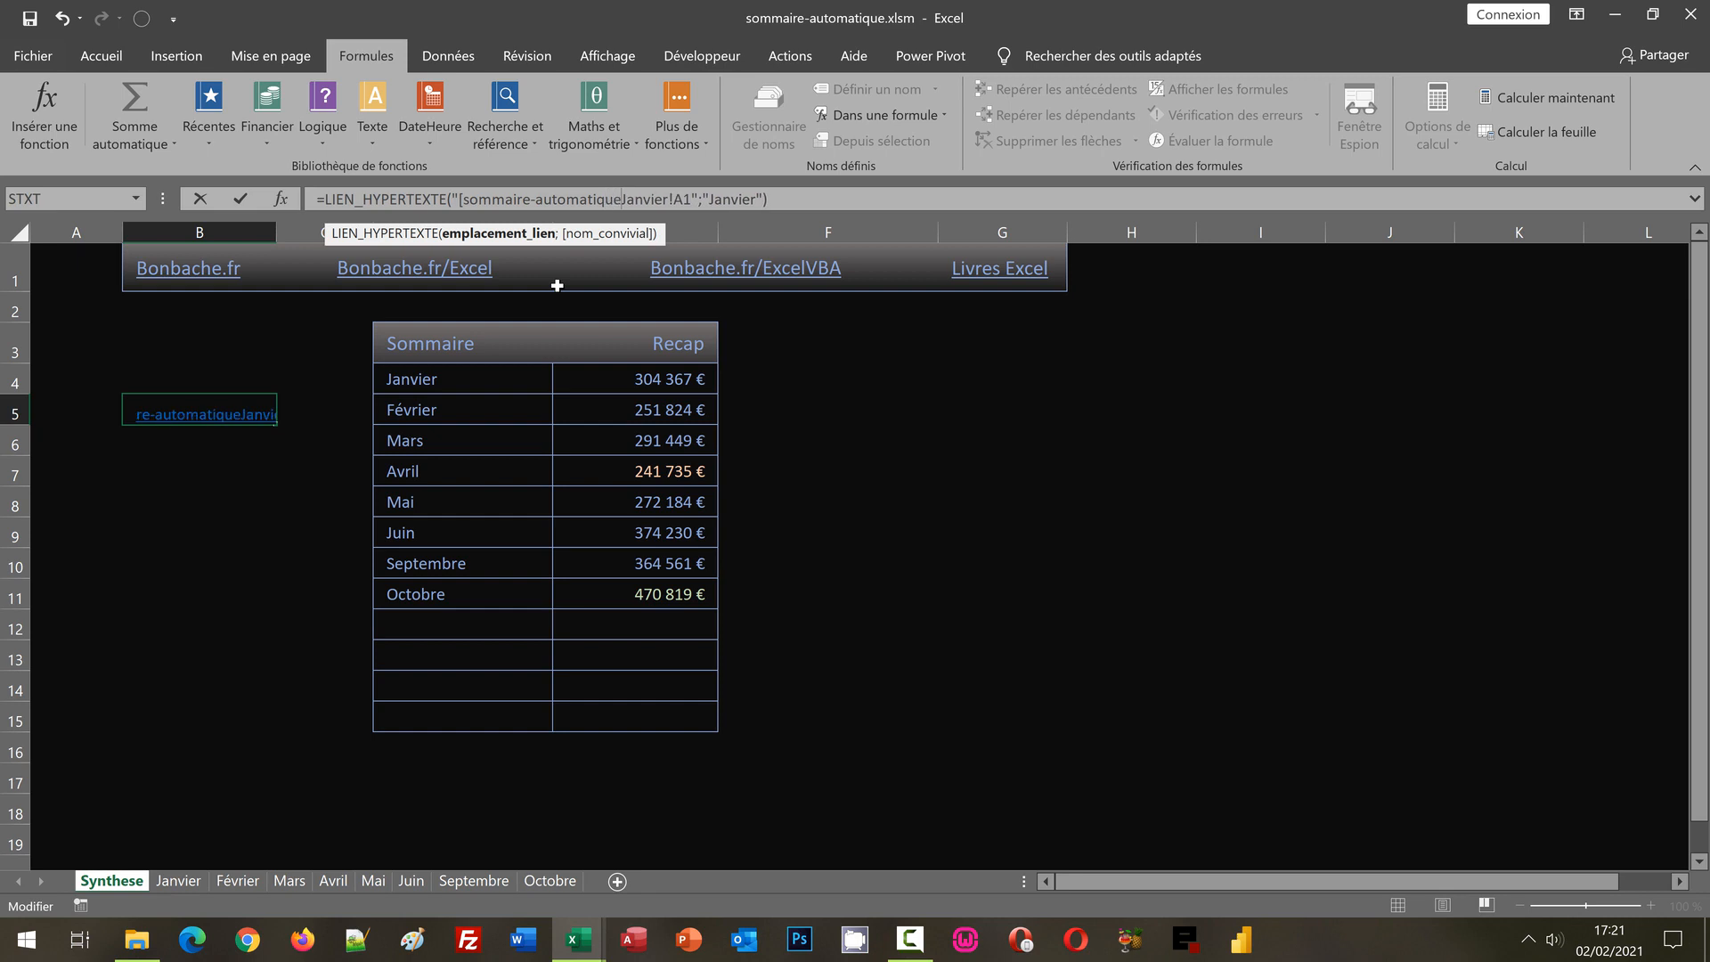
pyautogui.write('.xlsm')
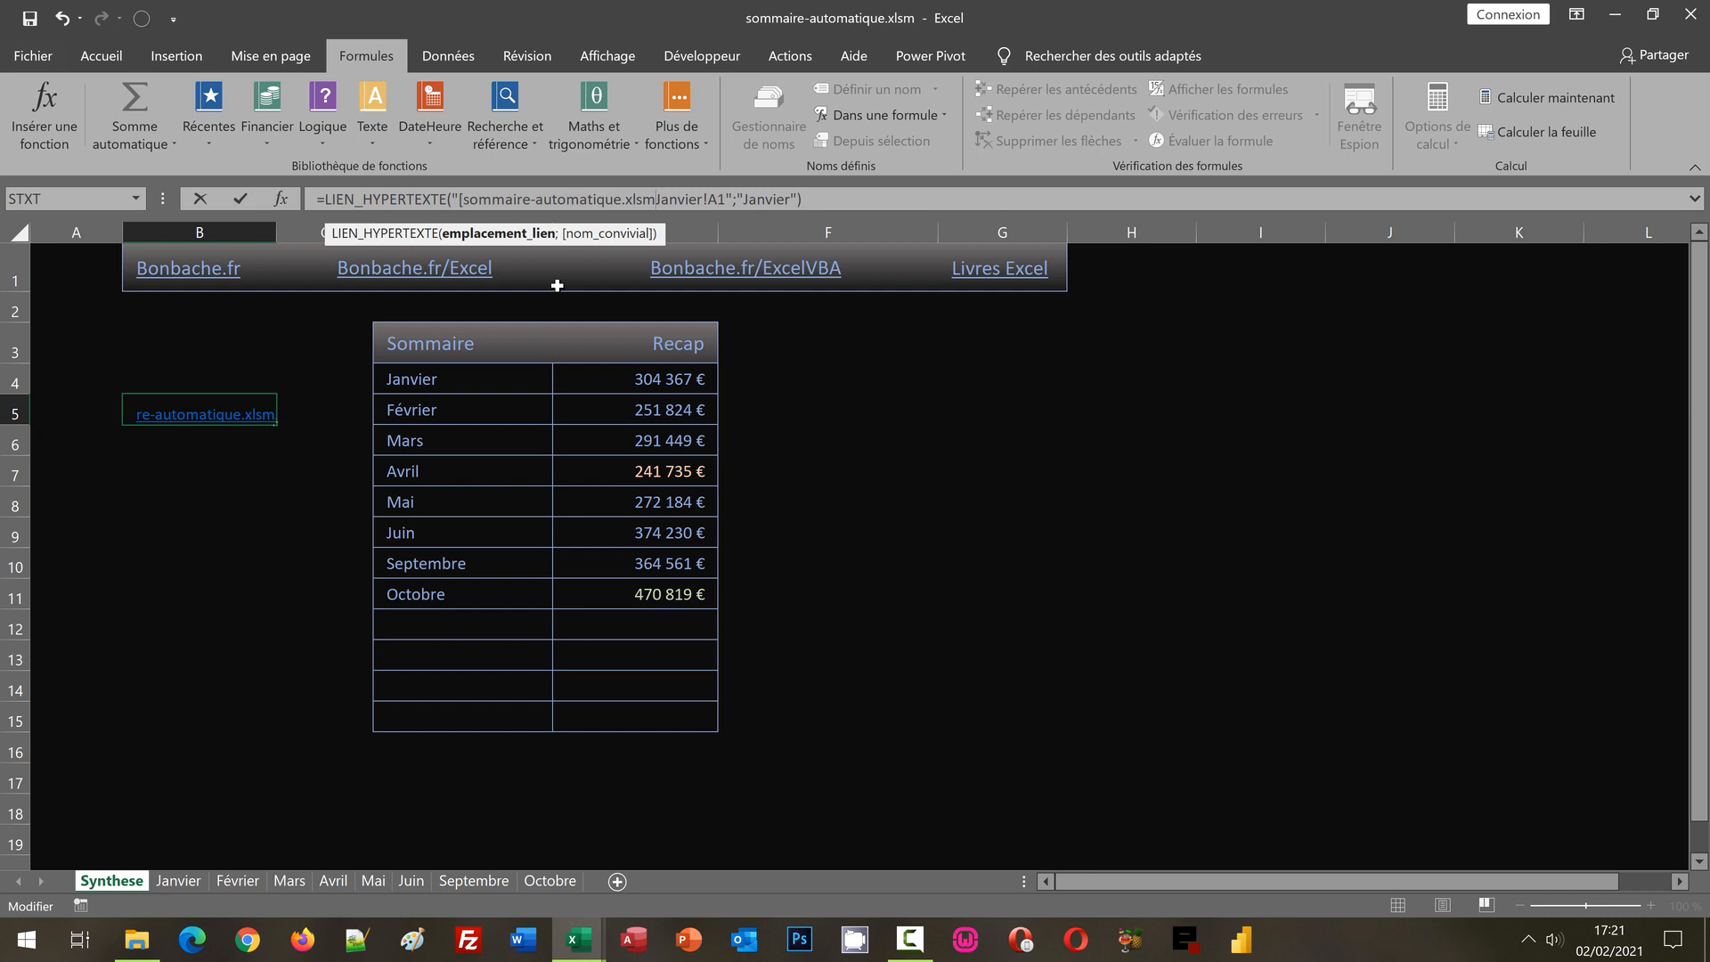
pyautogui.write(']')
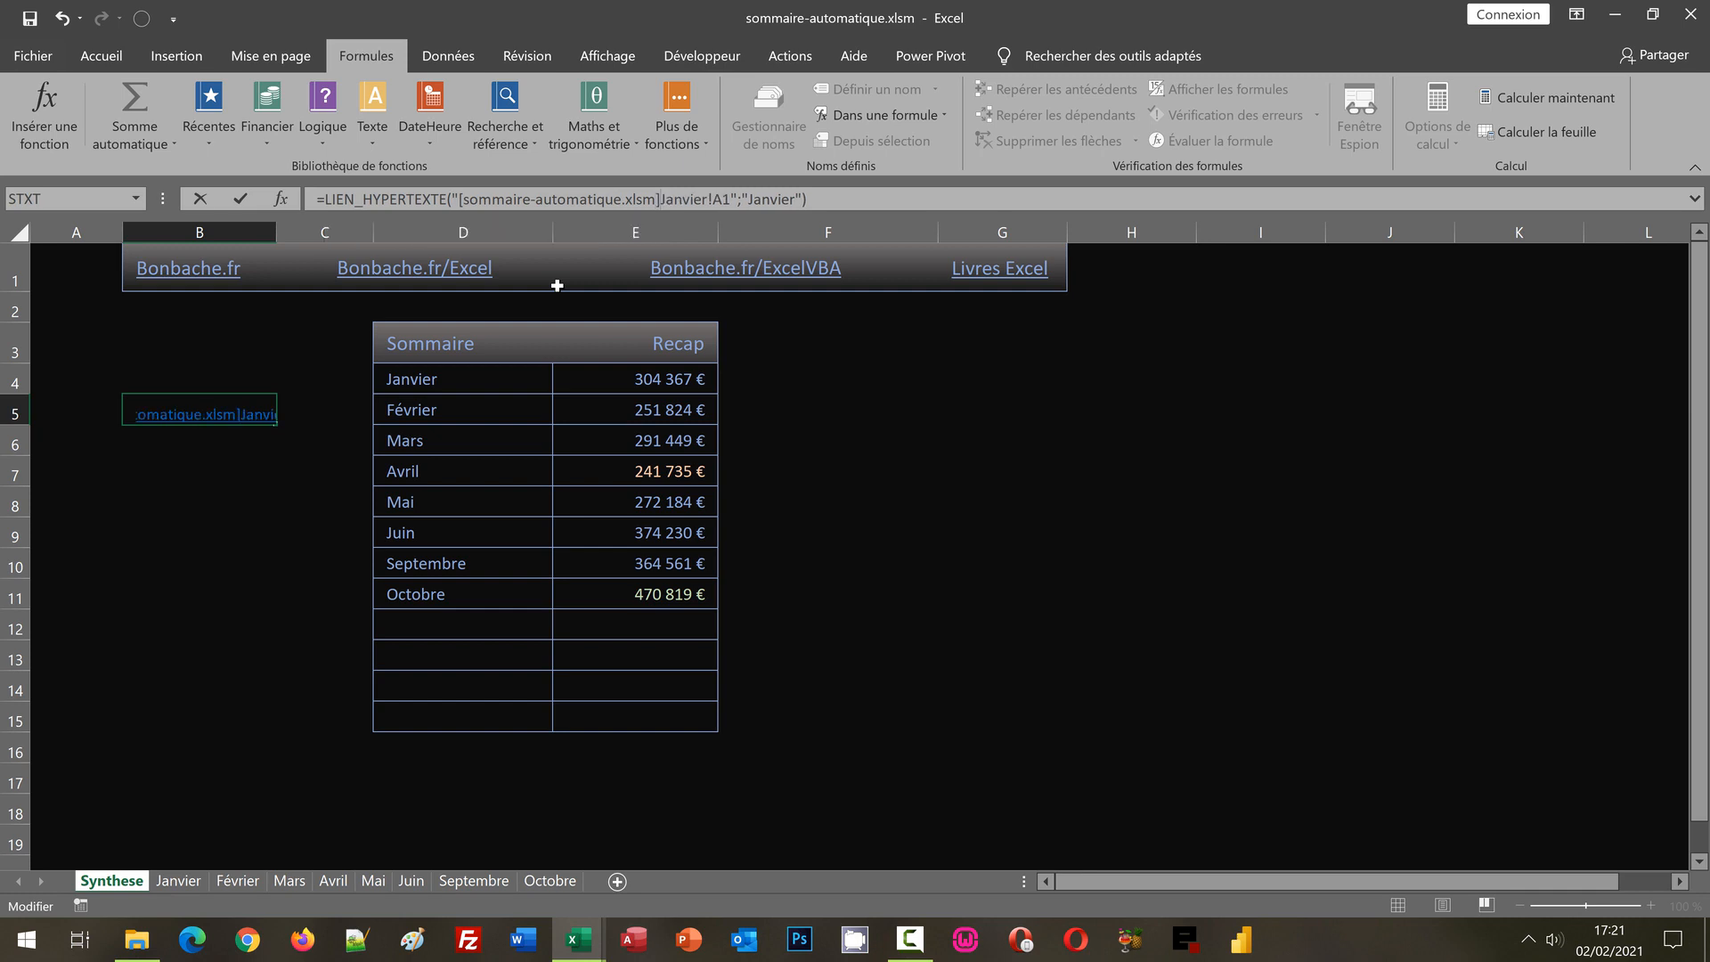
pyautogui.press('Return')
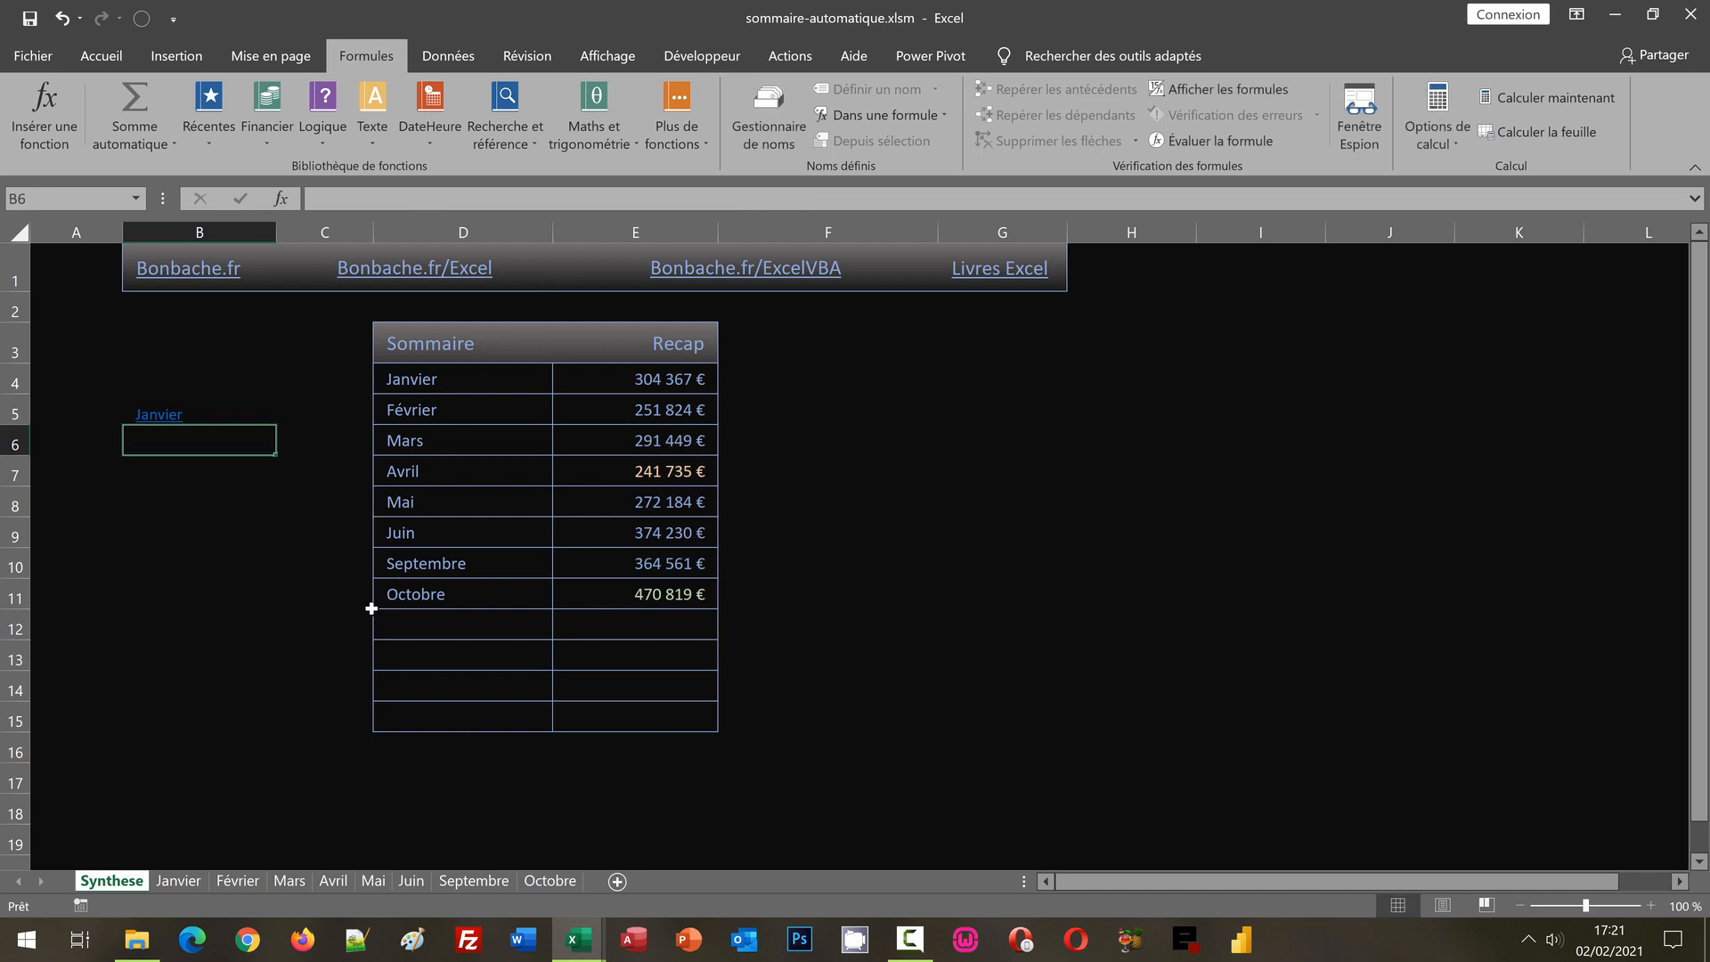
# - Test the Janvier link in B5 and check the Sommaire return links in A1 of the monthly sheets, ending on Synthese
pyautogui.click(168, 420)
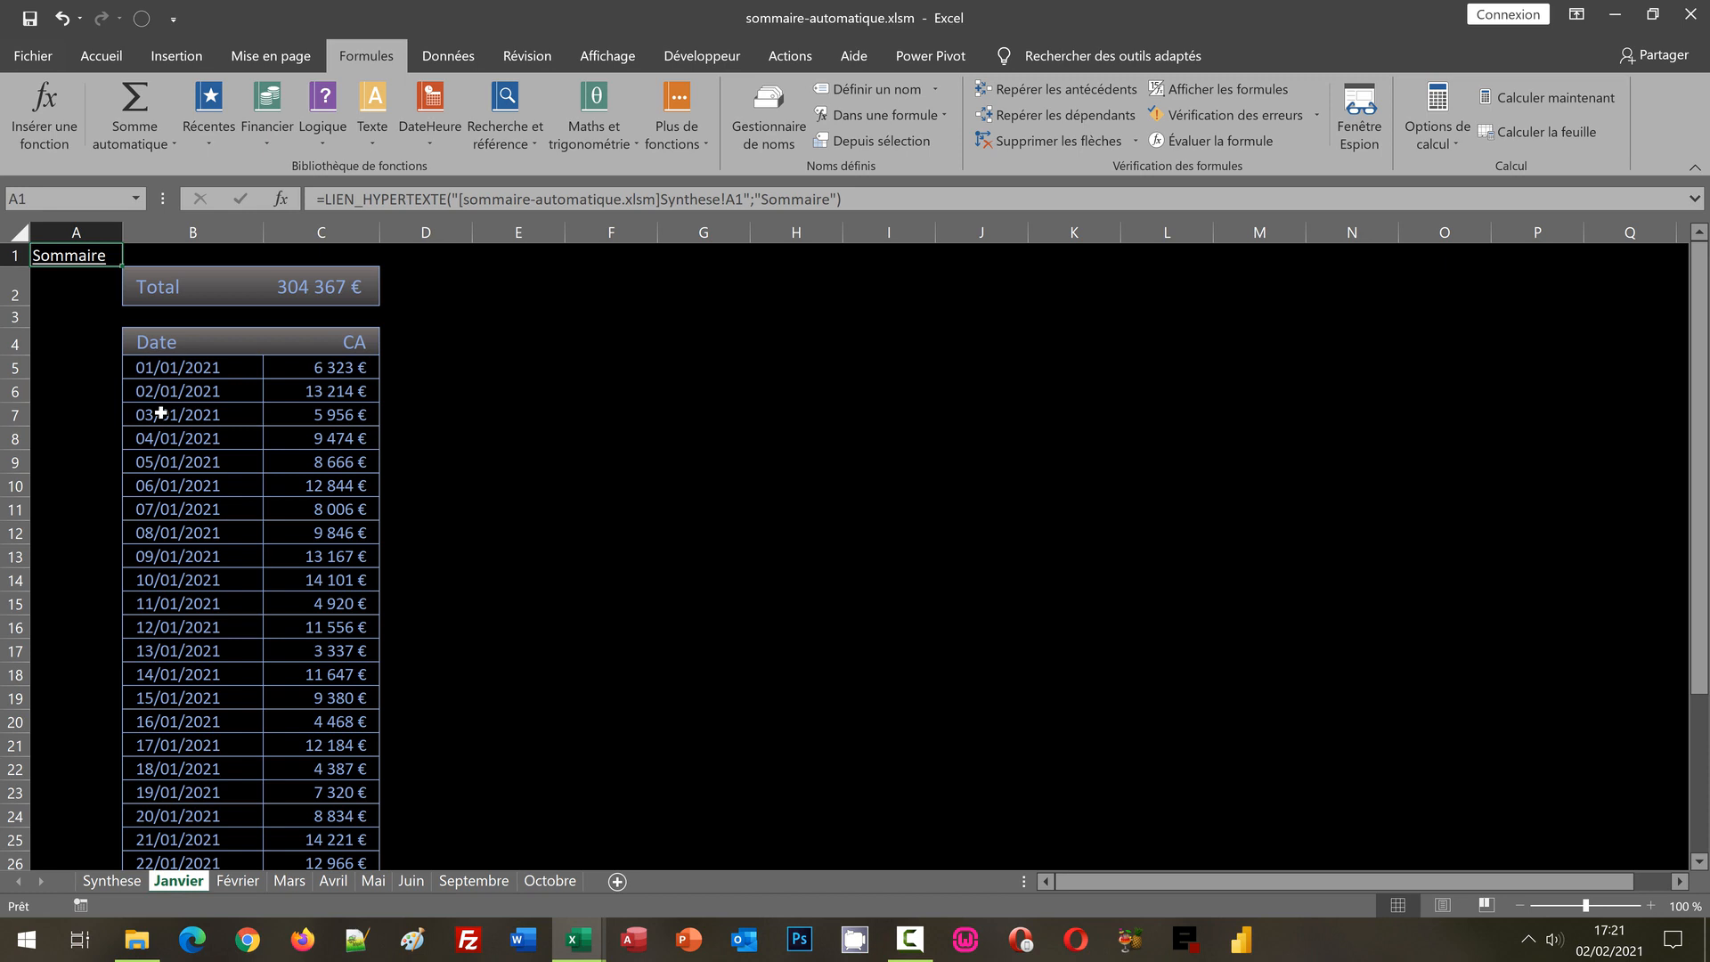
pyautogui.click(112, 881)
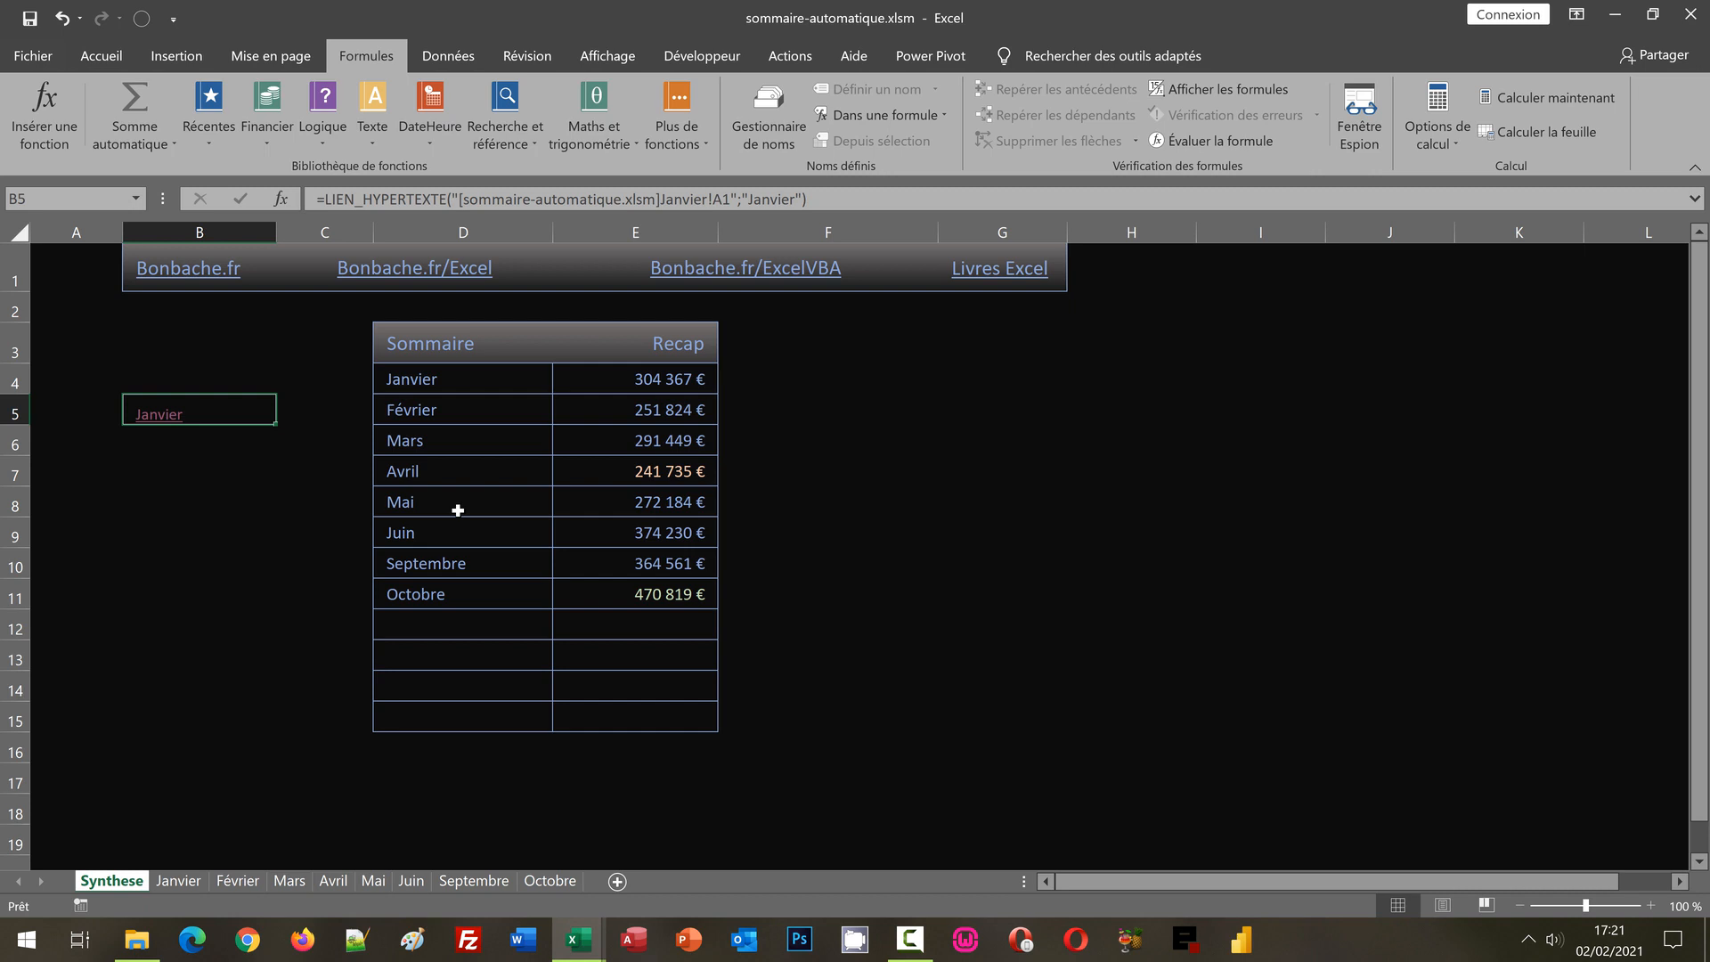
pyautogui.click(180, 883)
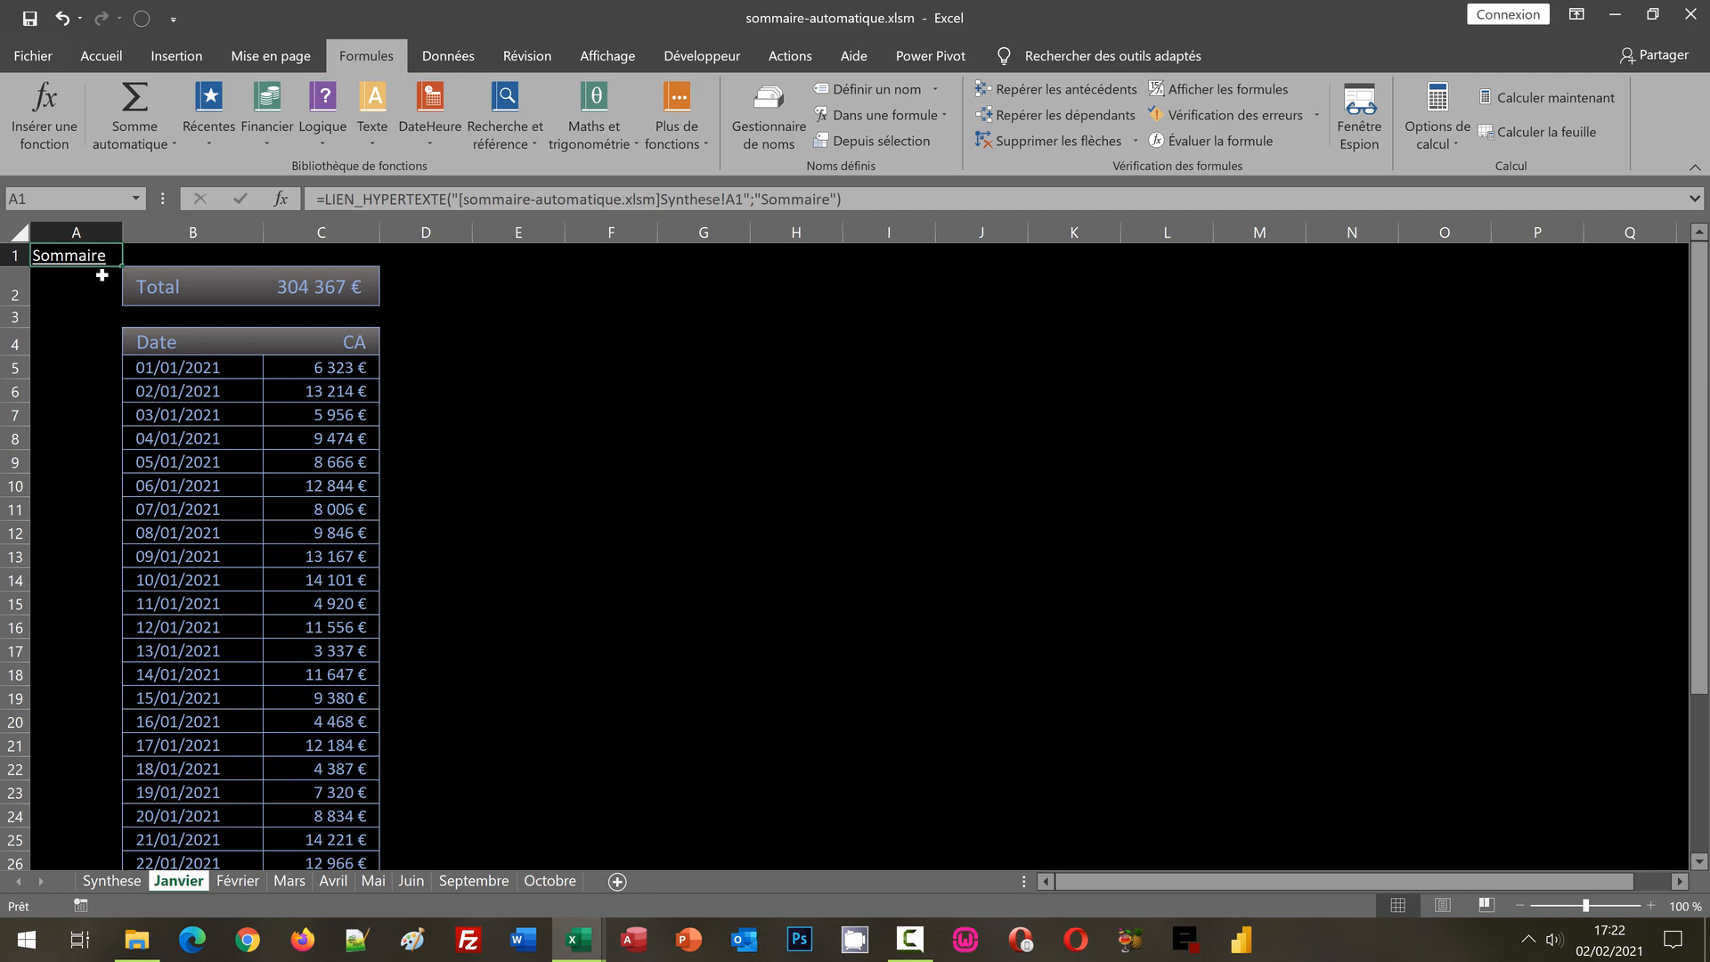
pyautogui.click(239, 883)
pyautogui.click(299, 884)
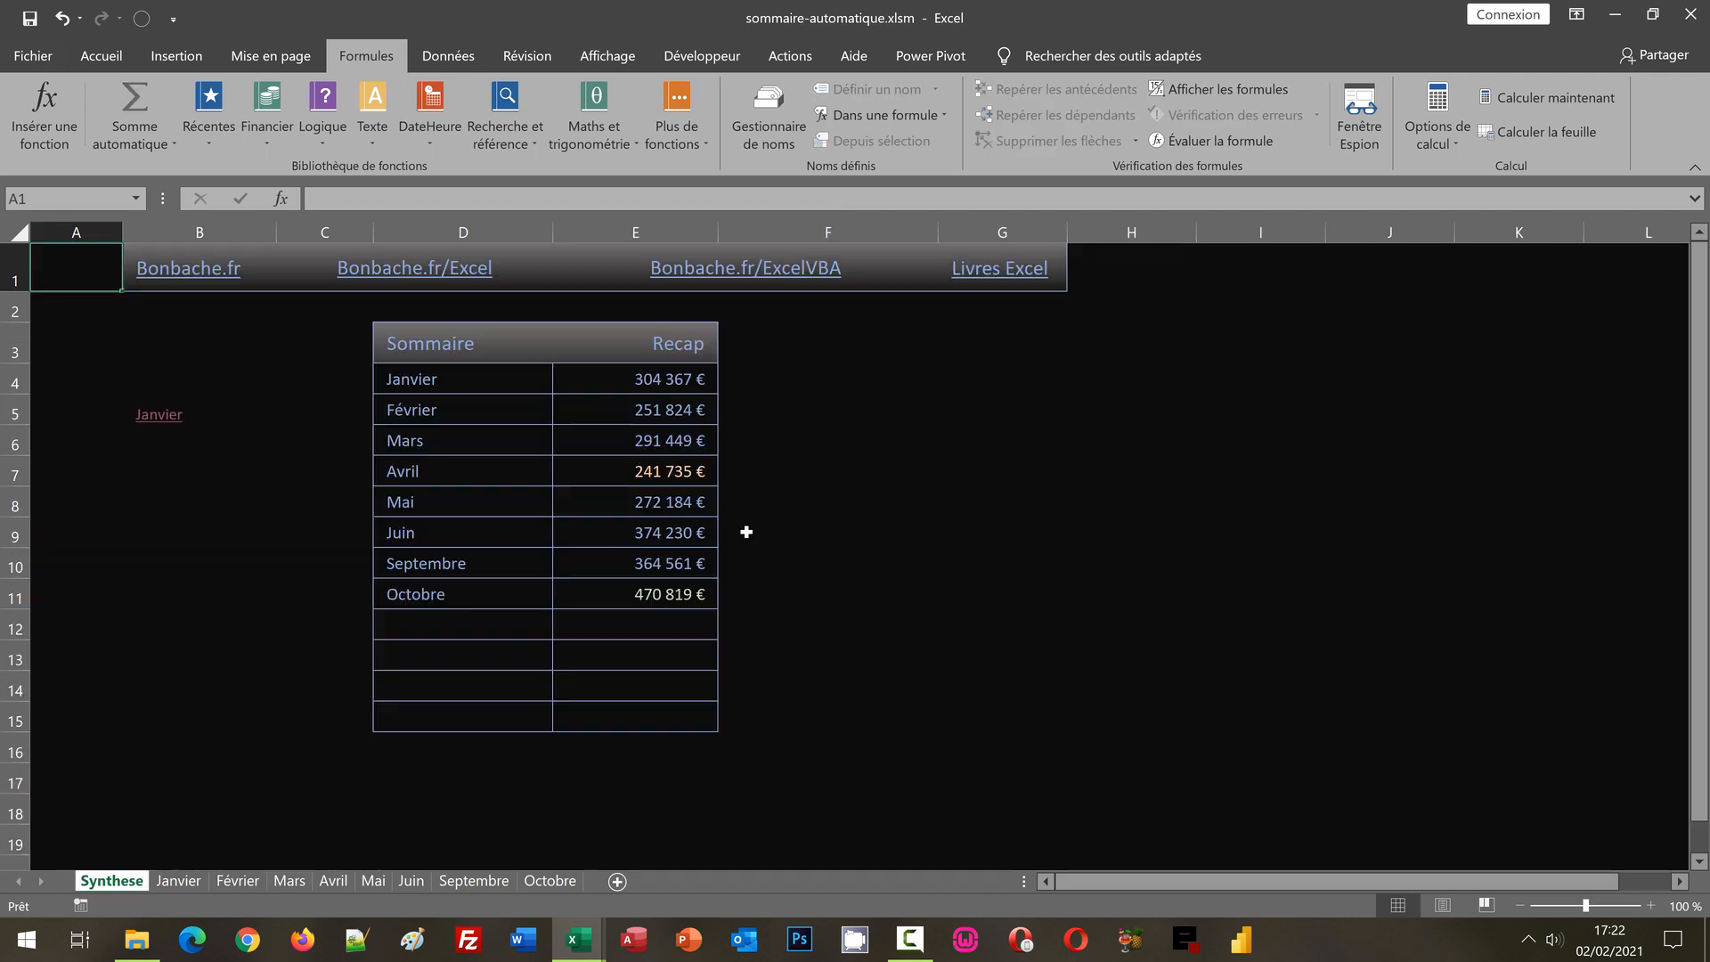
pyautogui.click(956, 512)
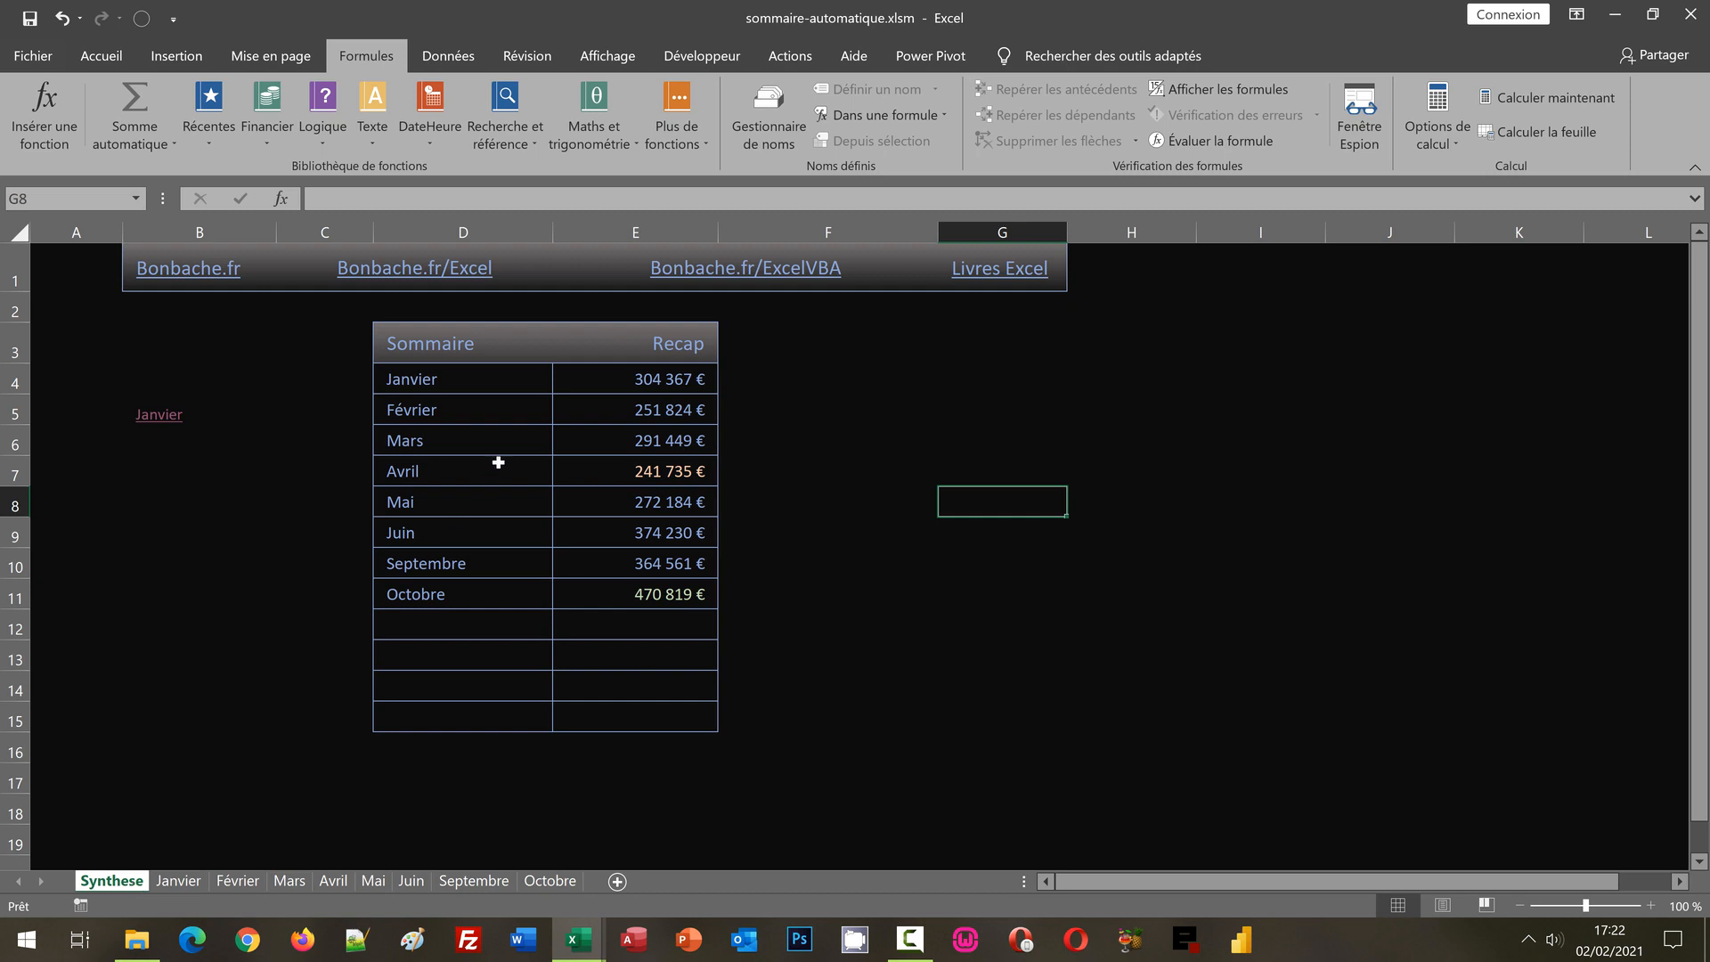
# - Insert the LIEN_HYPERTEXTE function before INDEX in the D4 formula, as the SI function's true value
pyautogui.click(501, 376)
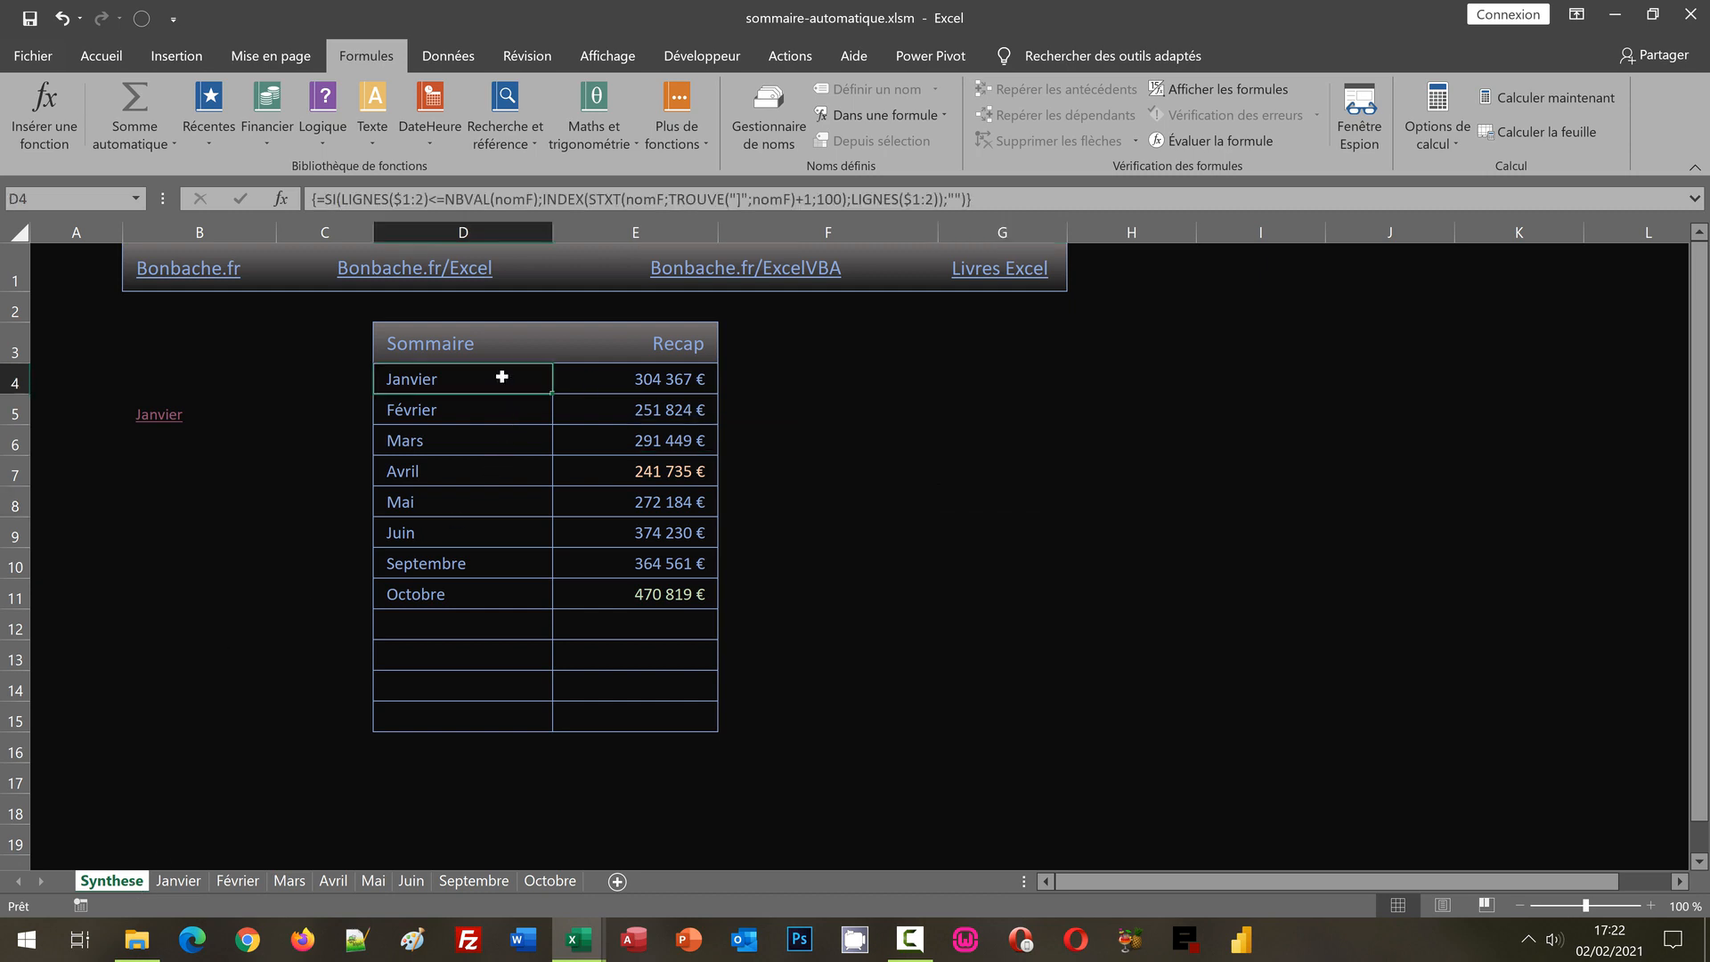
pyautogui.doubleClick(501, 377)
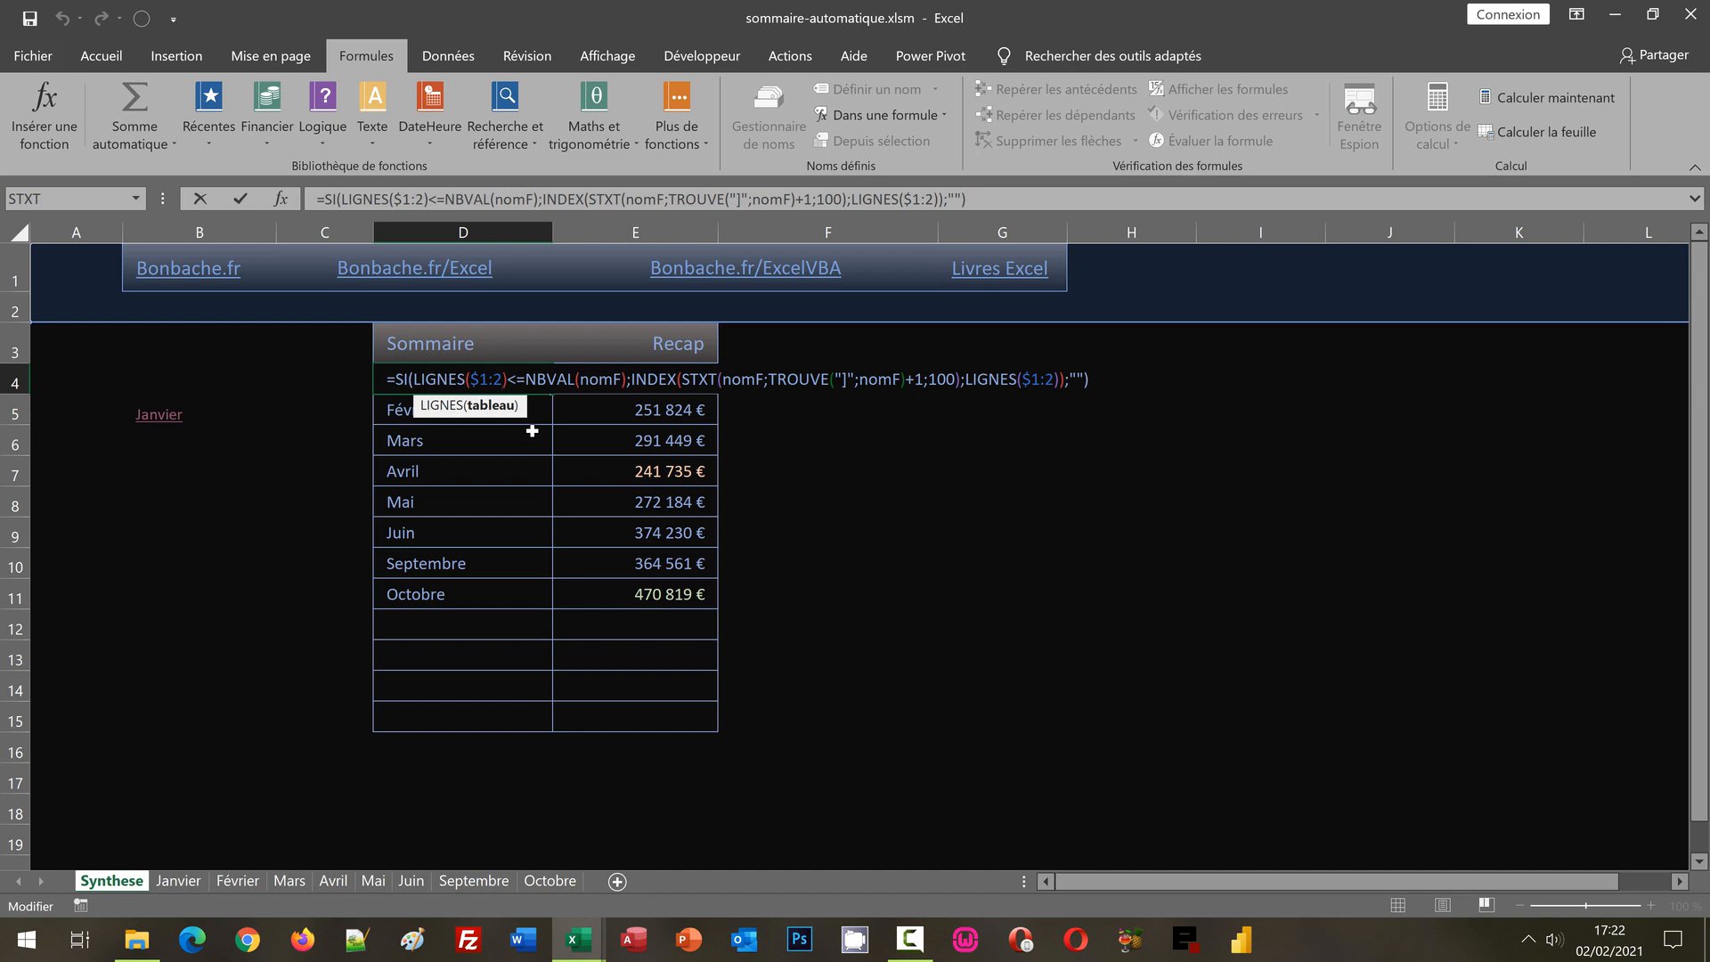
pyautogui.click(631, 383)
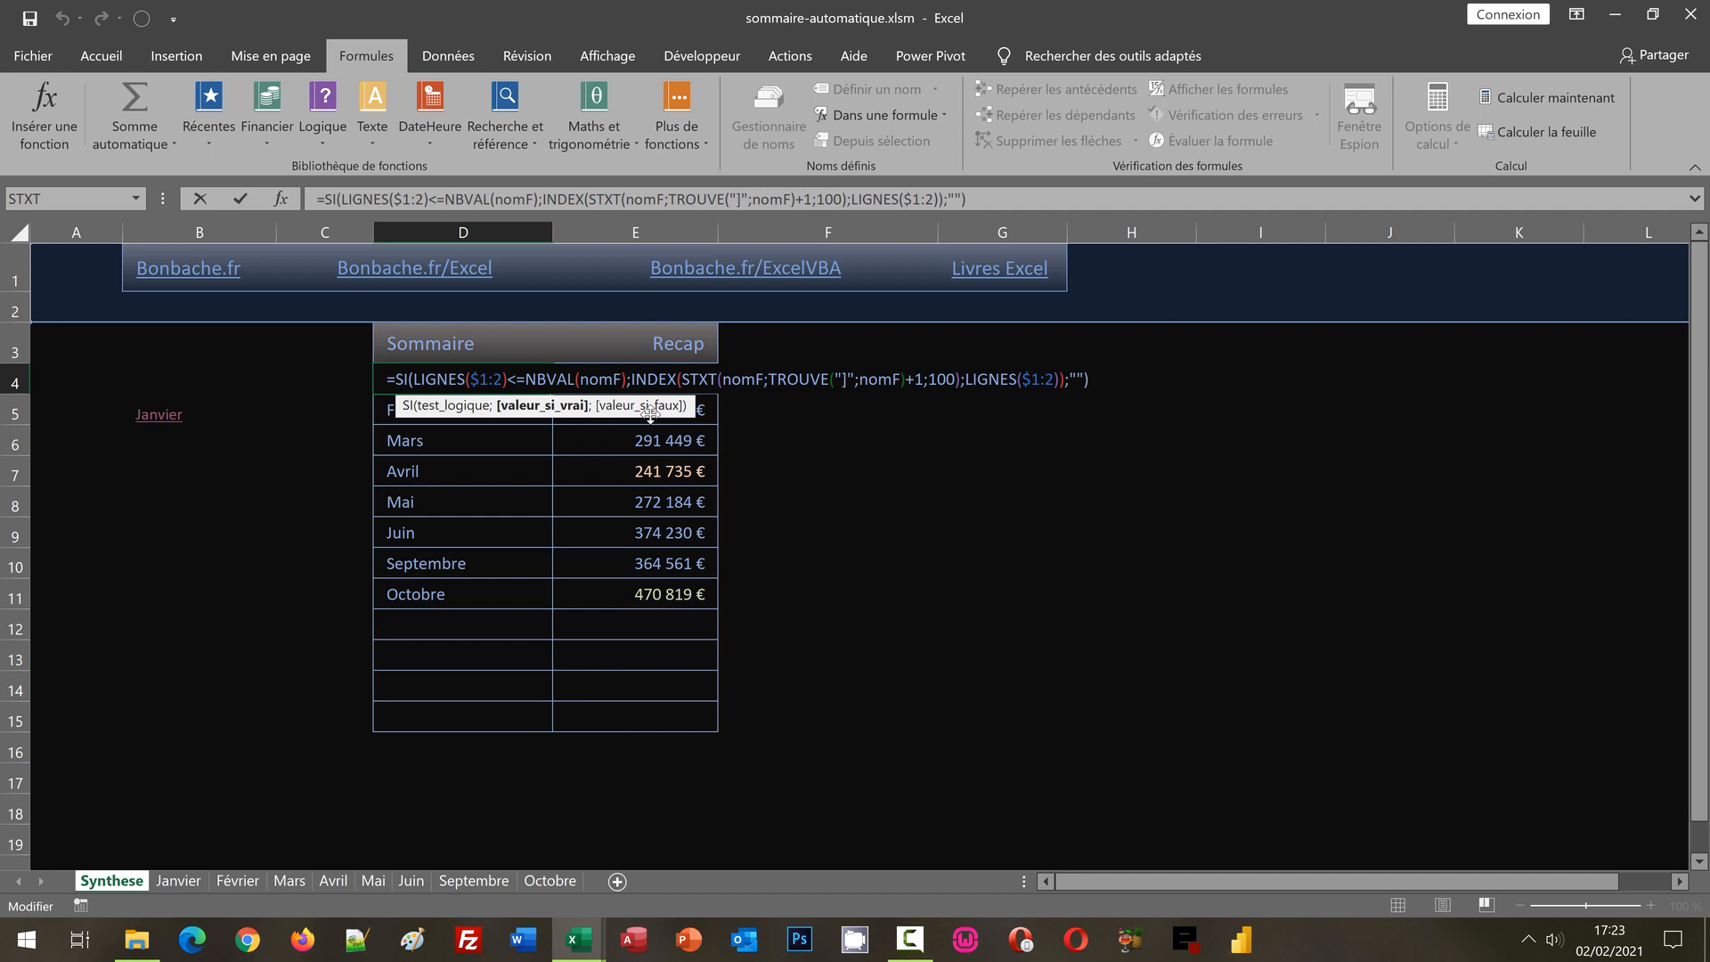
pyautogui.write('Lien')
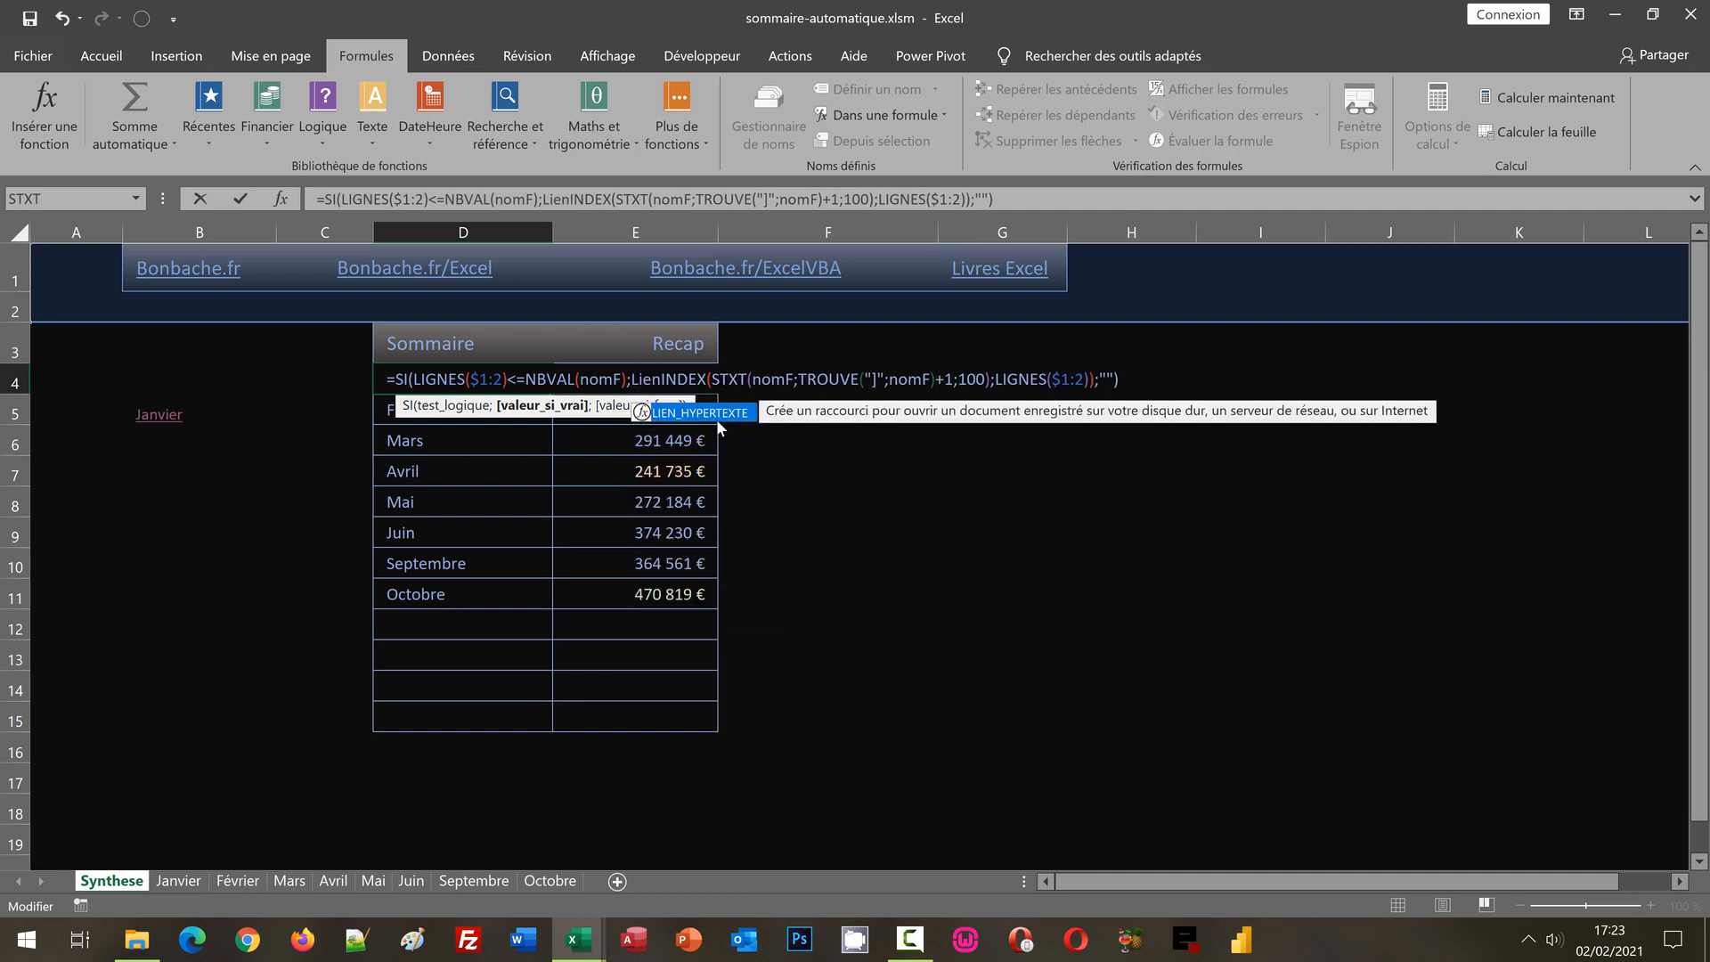
pyautogui.doubleClick(724, 417)
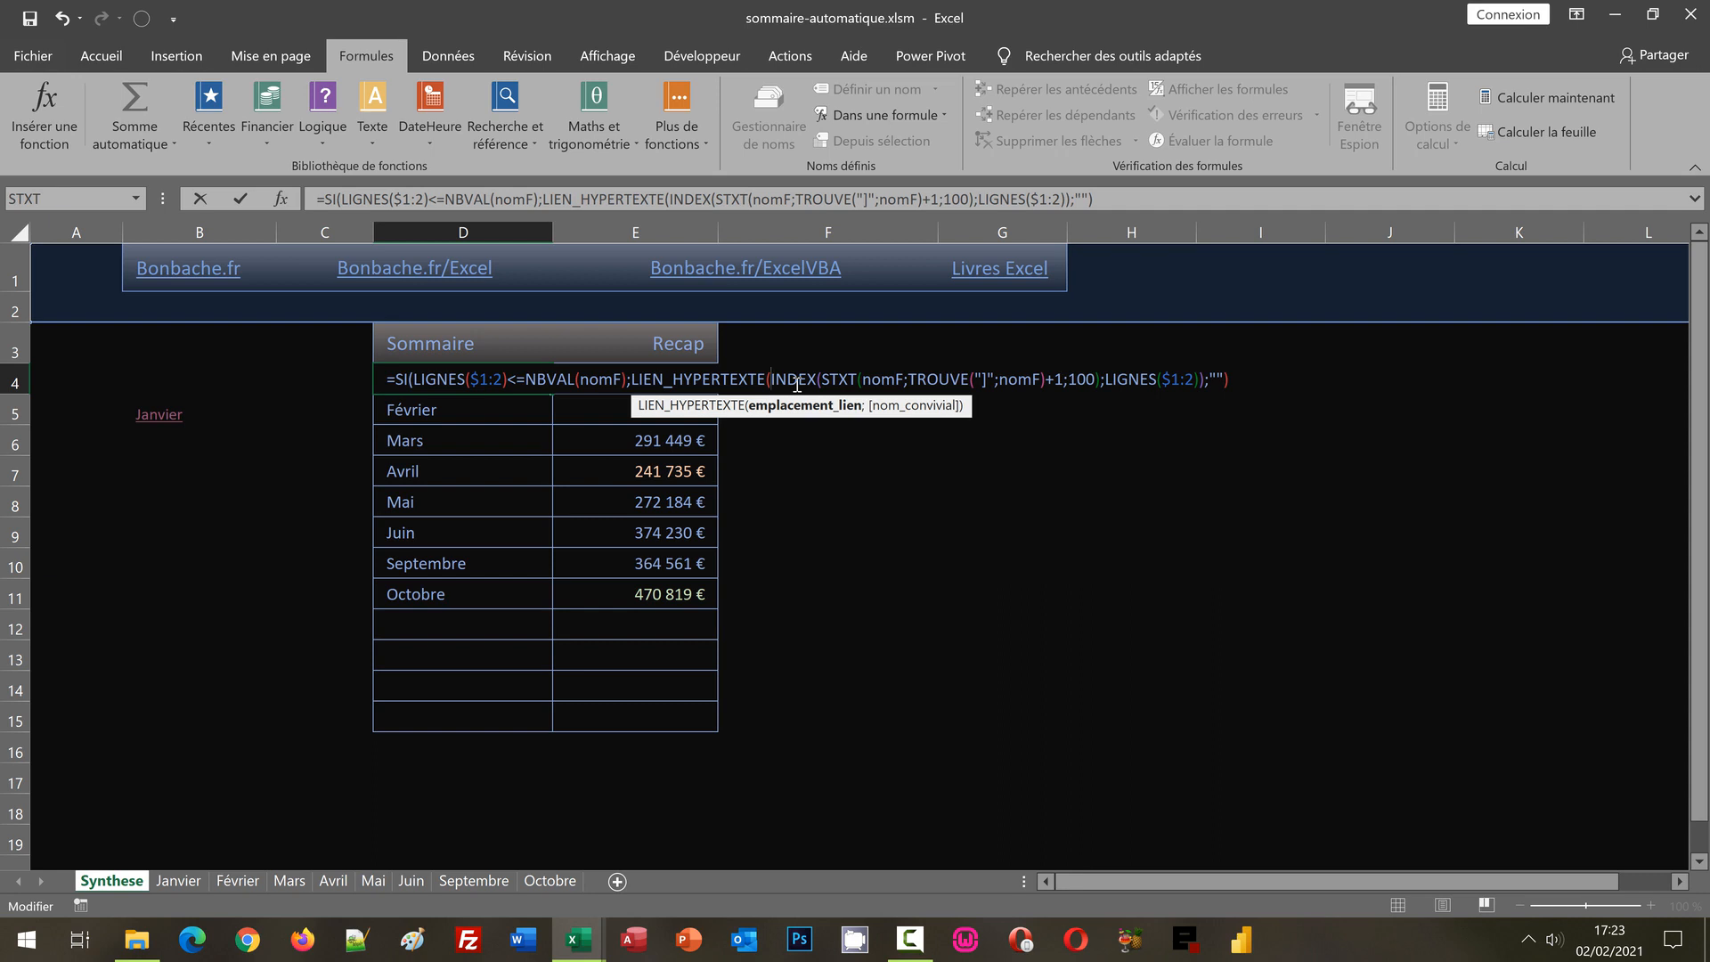
# - Enter Index(nomF;Lignes($1:2)) at the start of LIEN_HYPERTEXTE's link location argument in the D4 formula
pyautogui.write('Index')
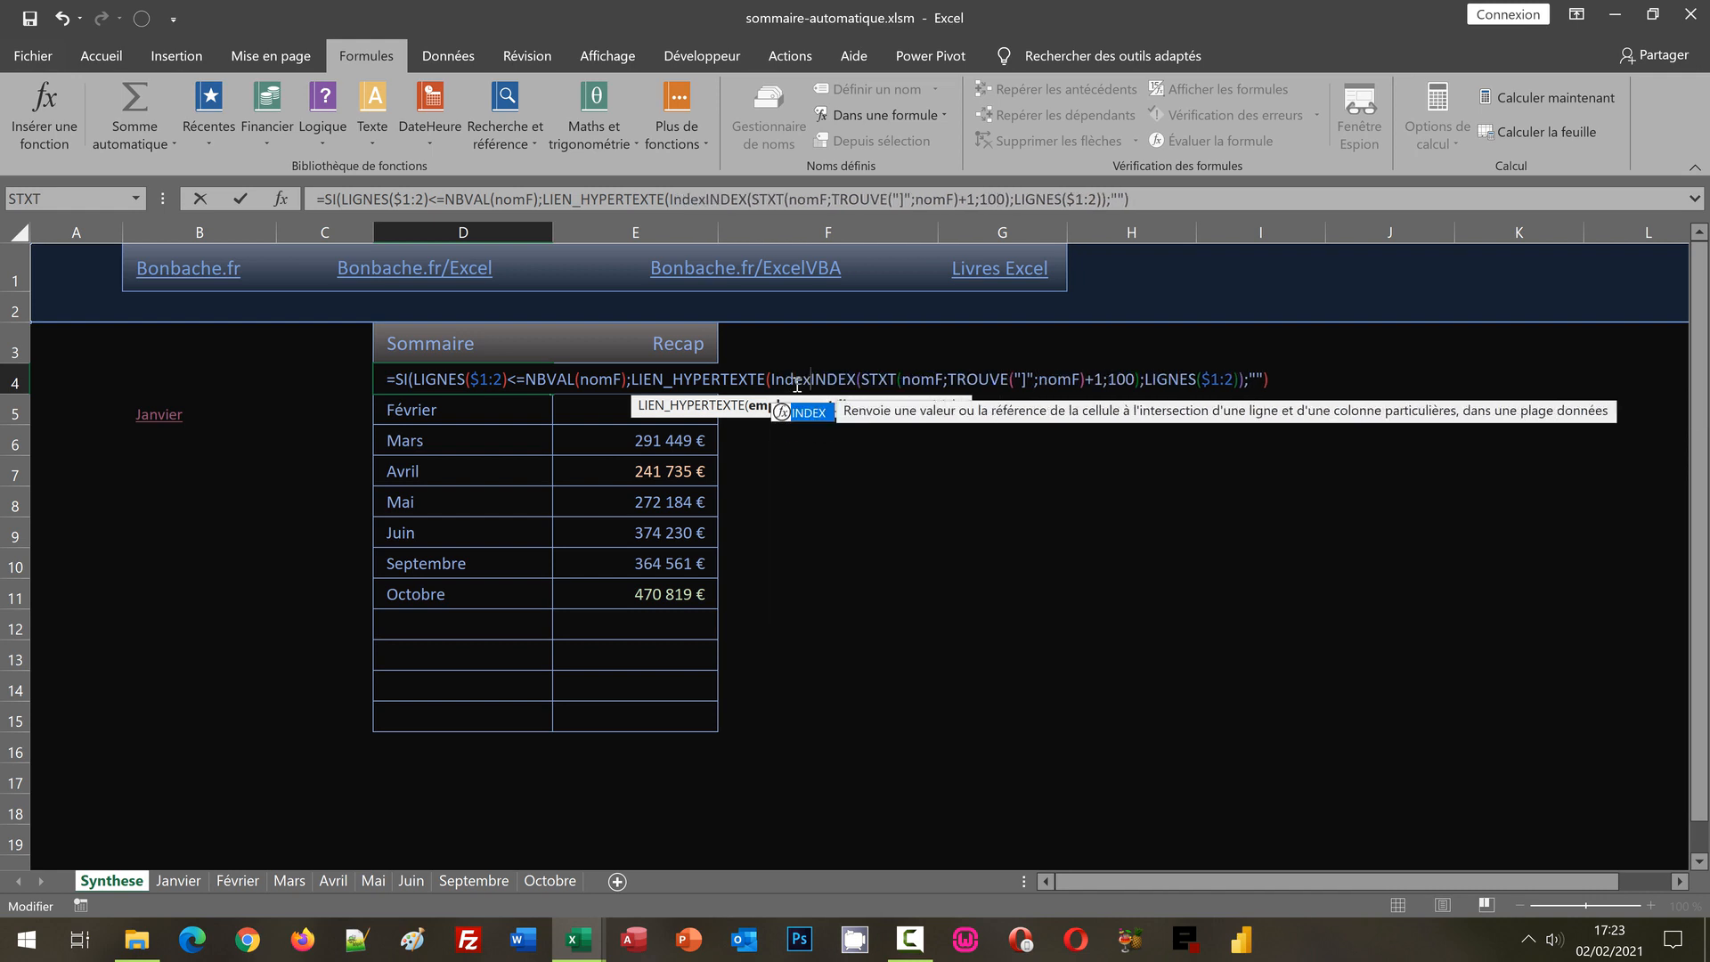
pyautogui.write('(')
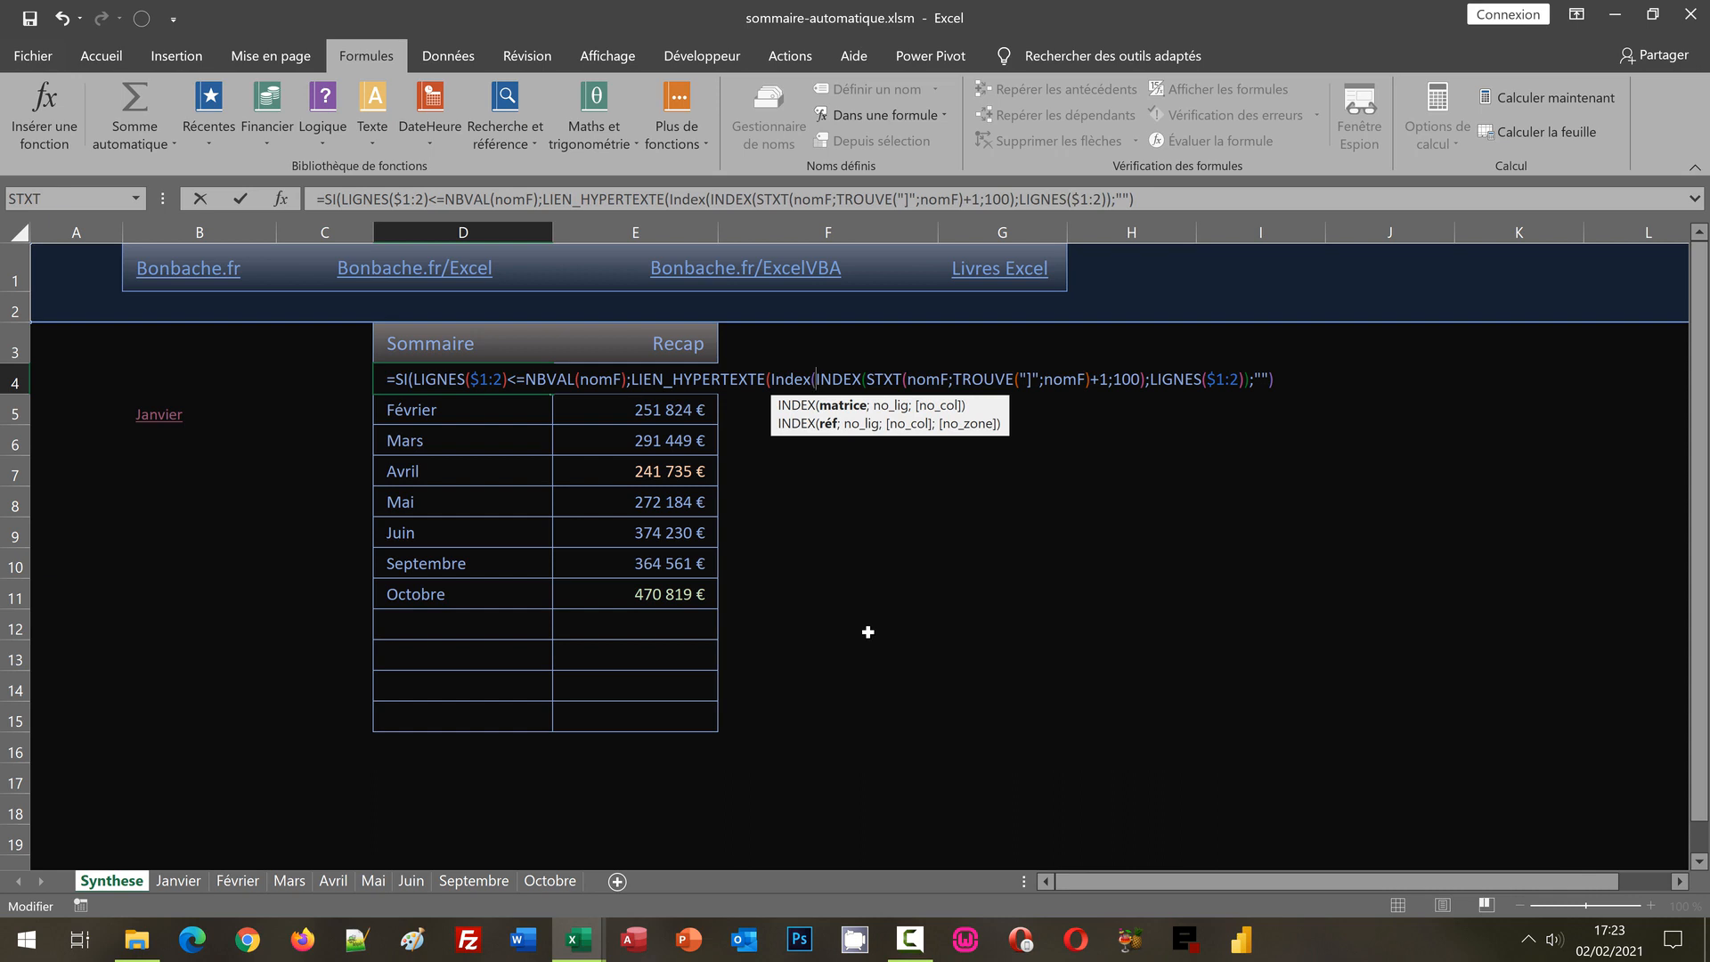
pyautogui.write('nomF')
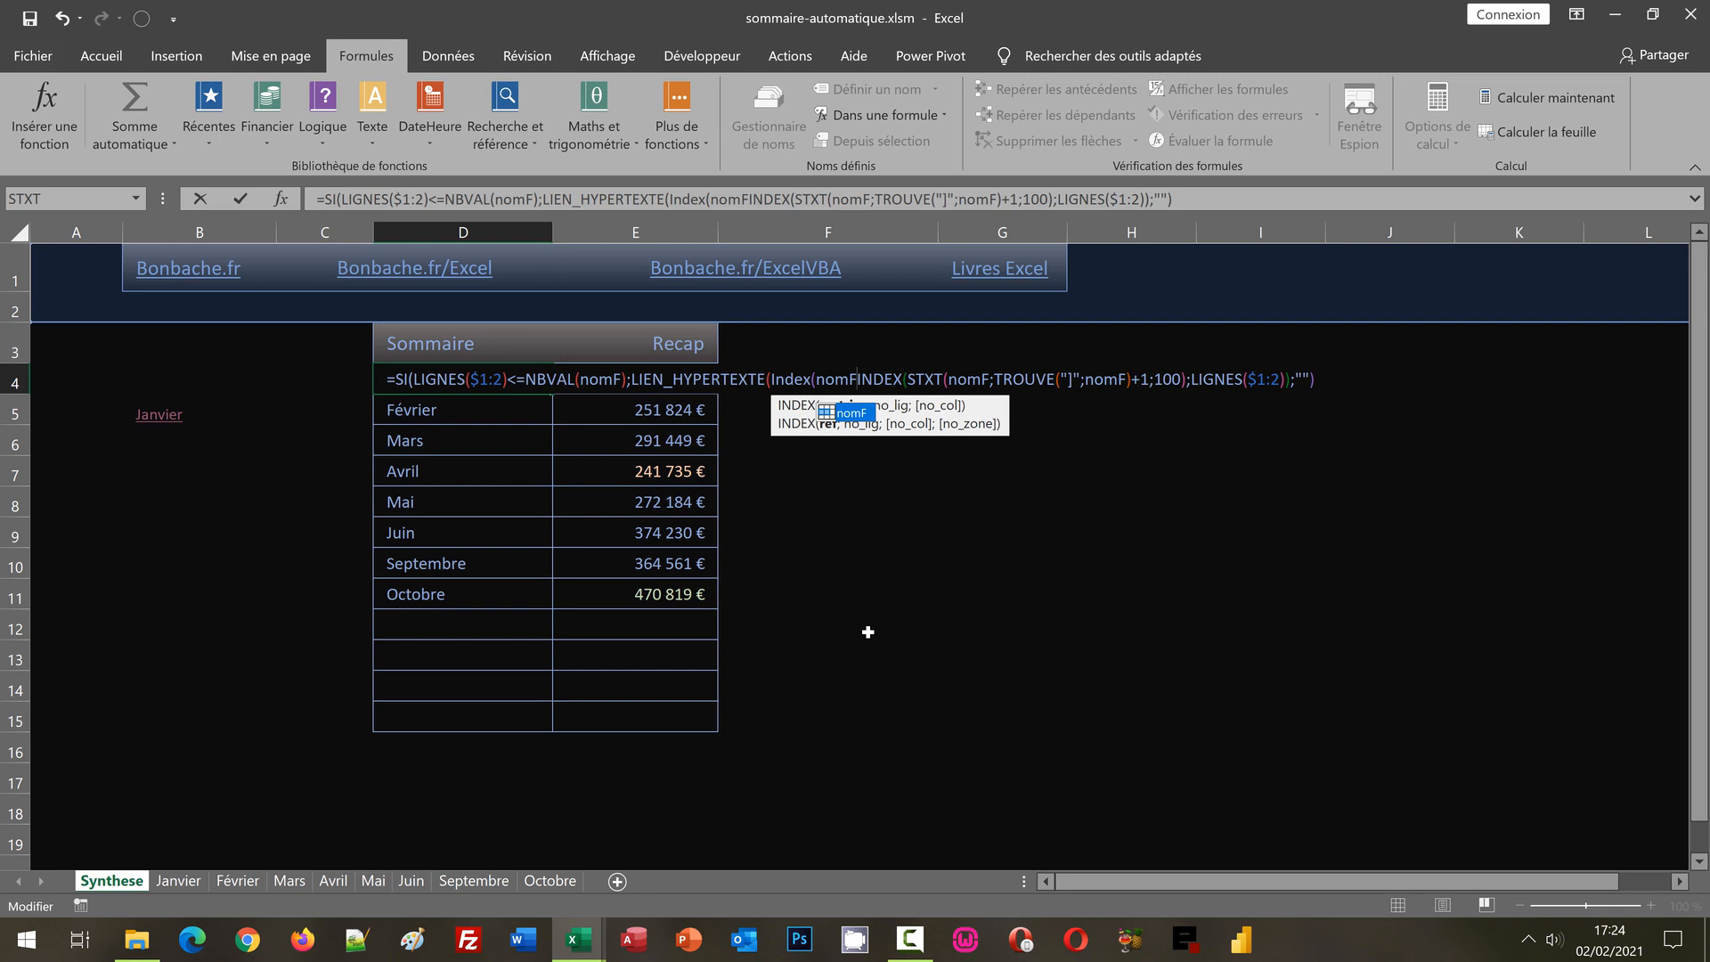
pyautogui.write(';')
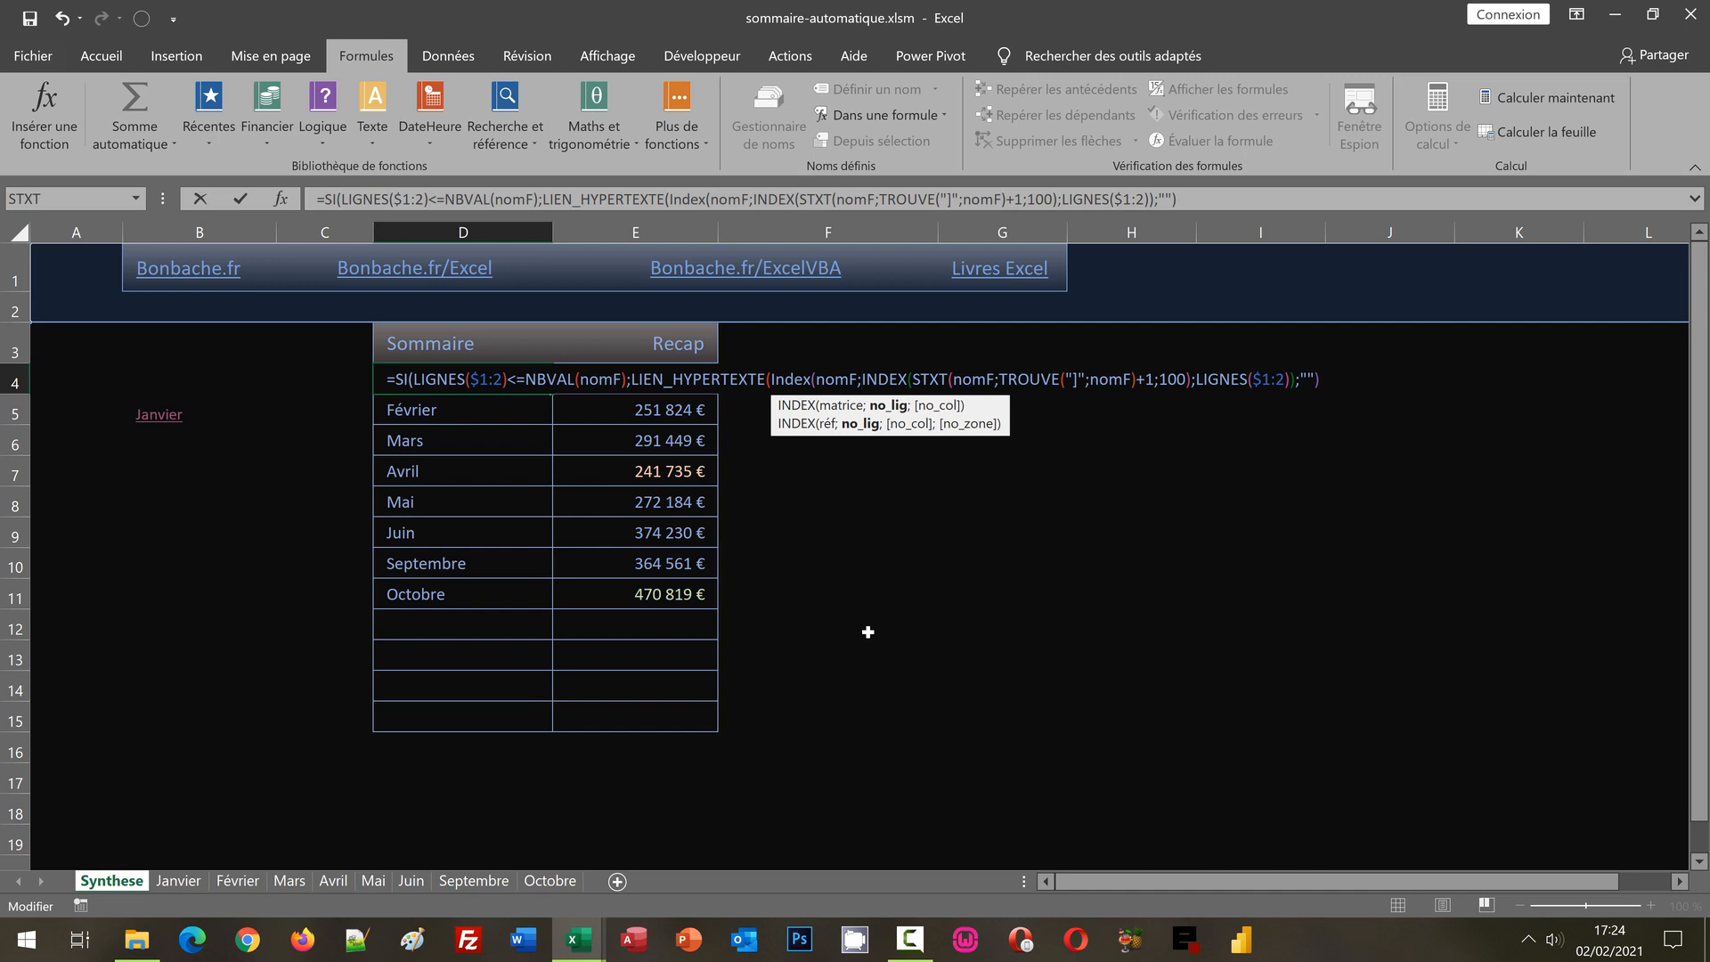
pyautogui.write('Lignes')
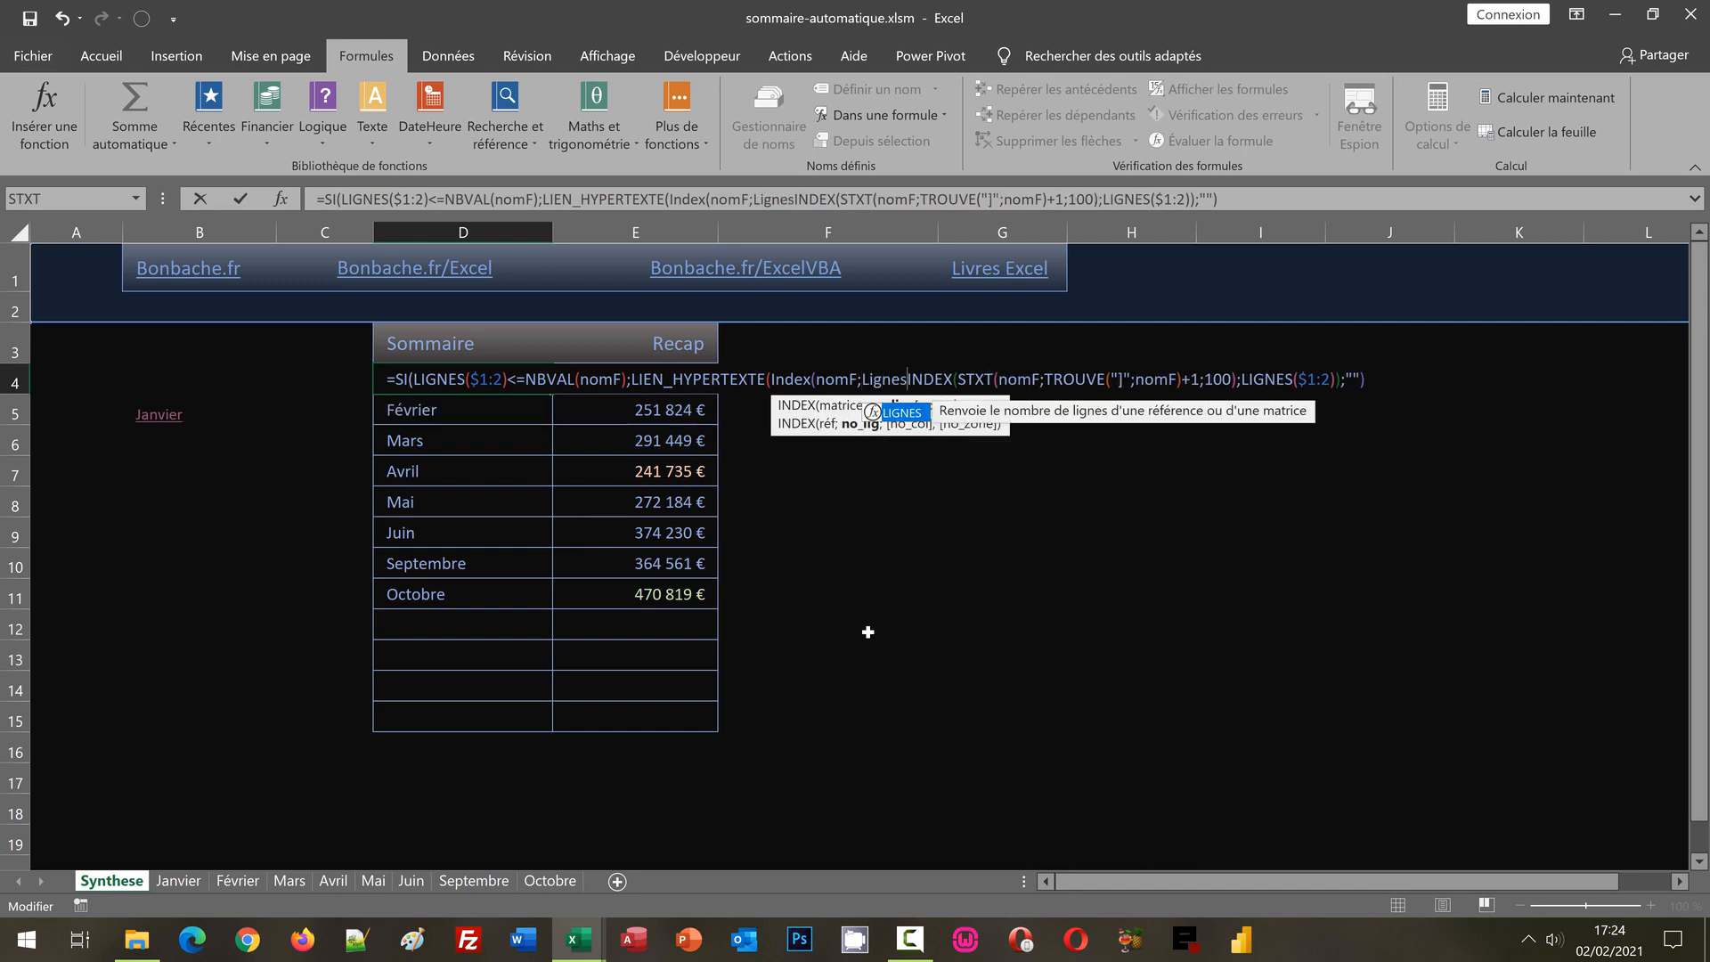
pyautogui.write('(')
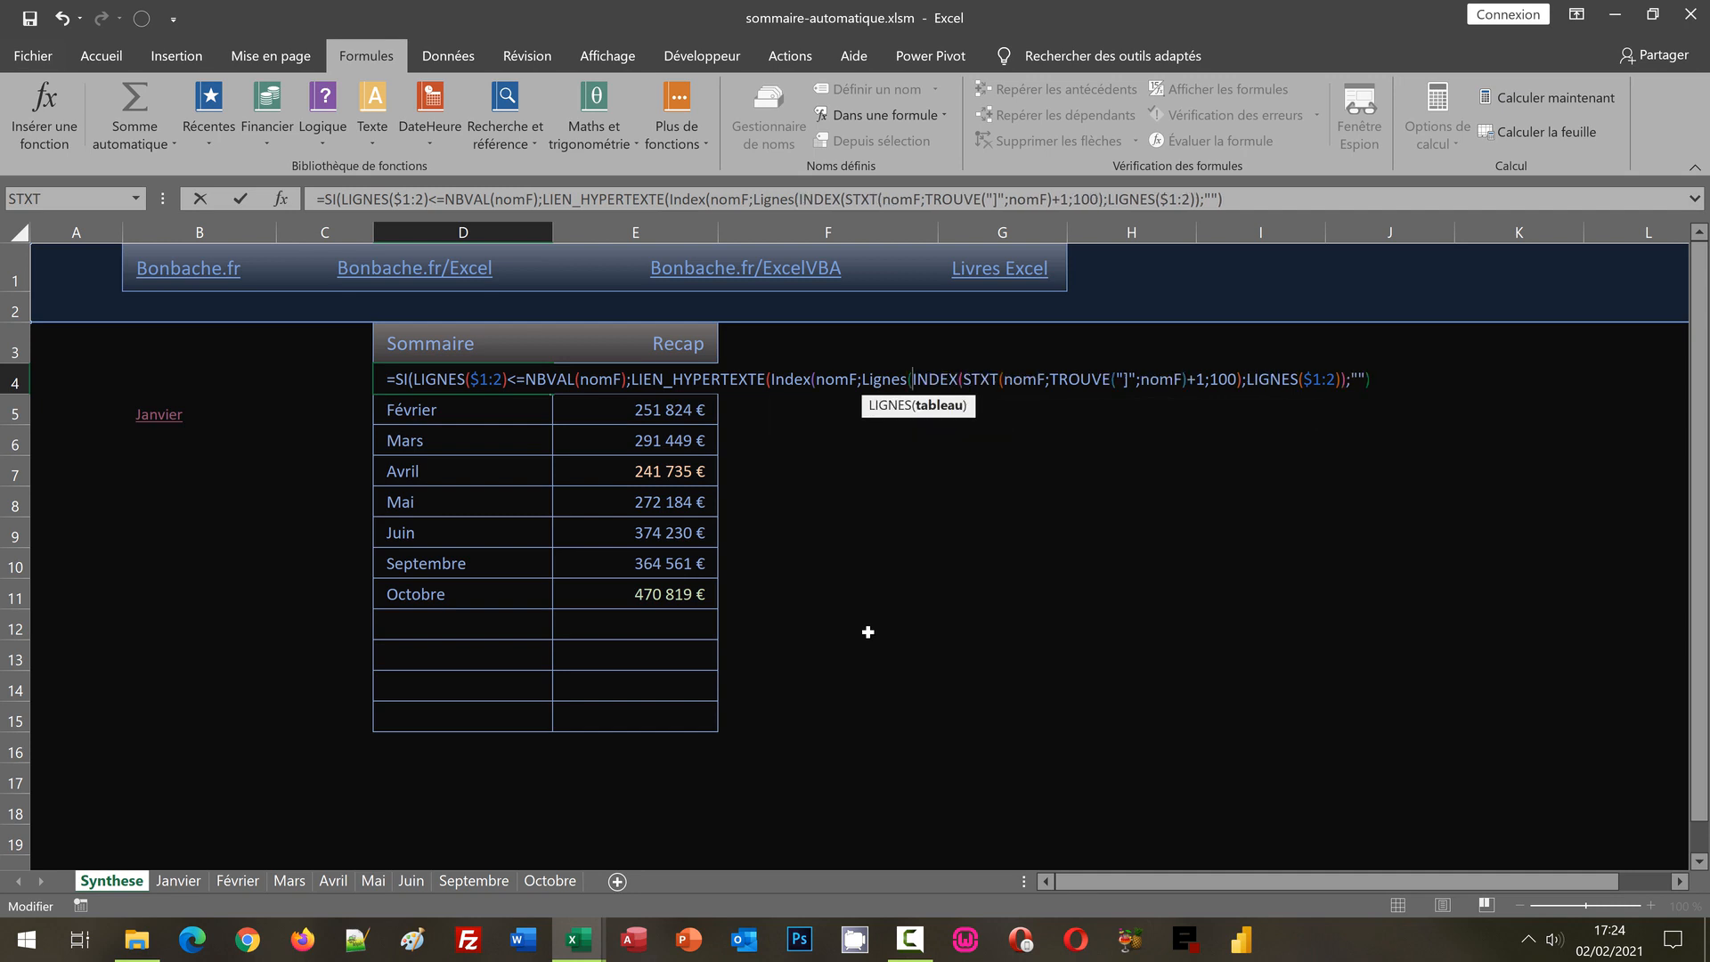
pyautogui.write('$')
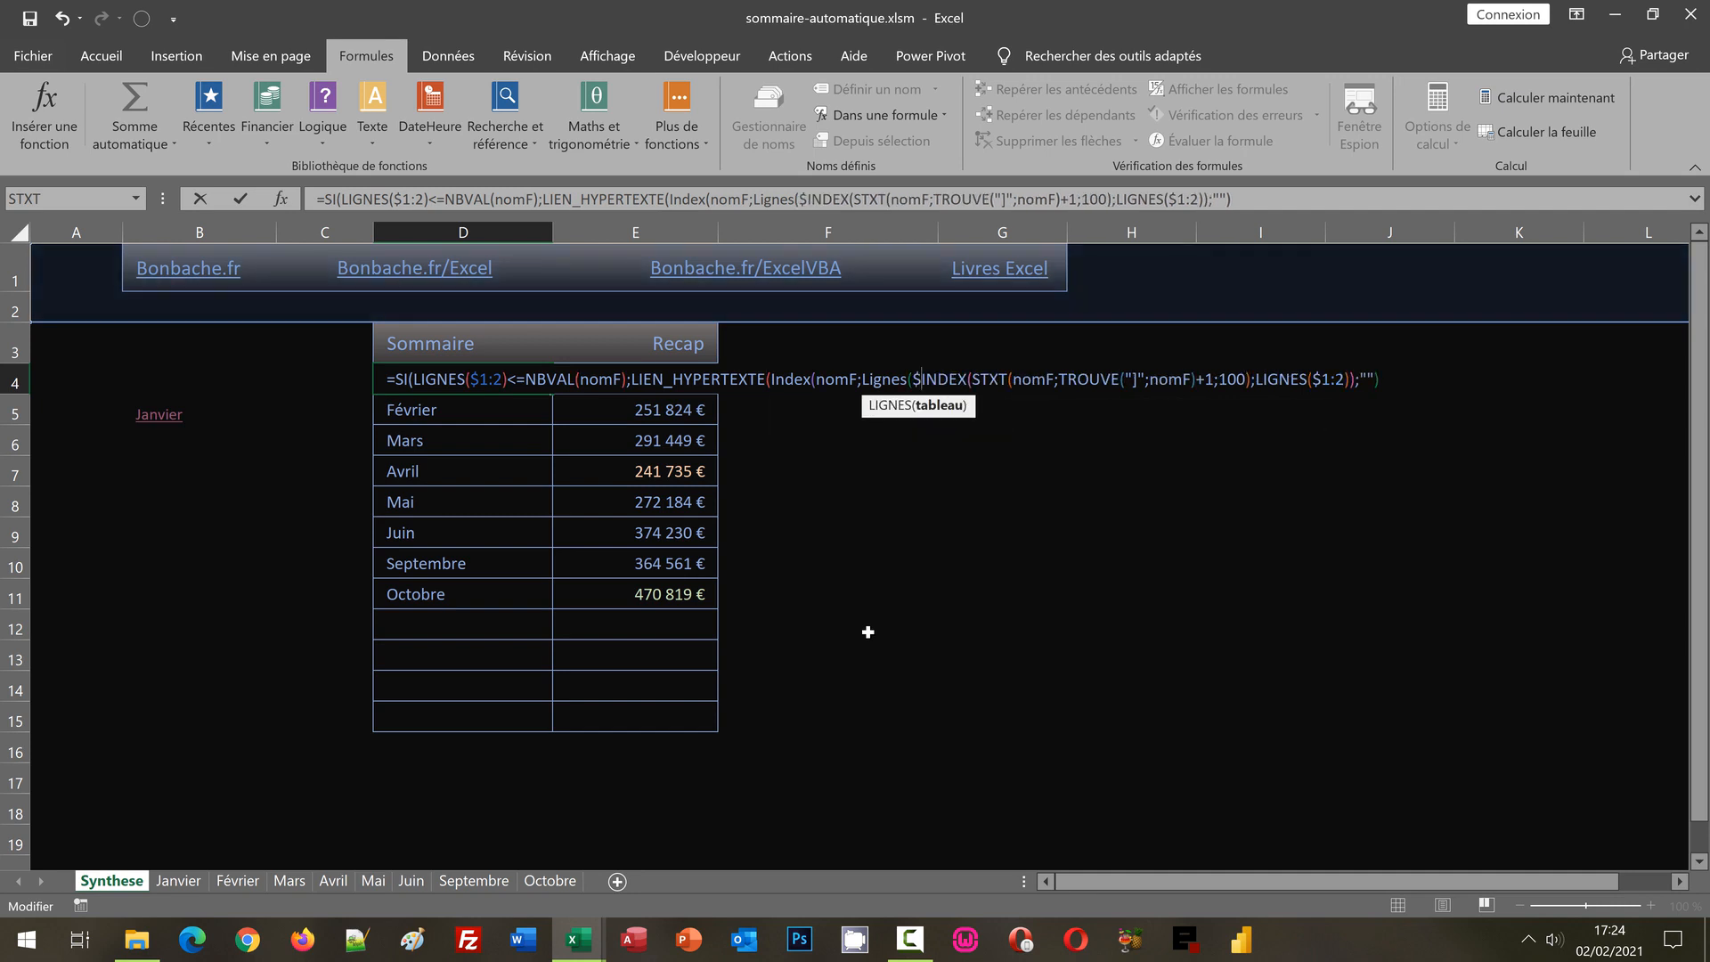
pyautogui.write('1')
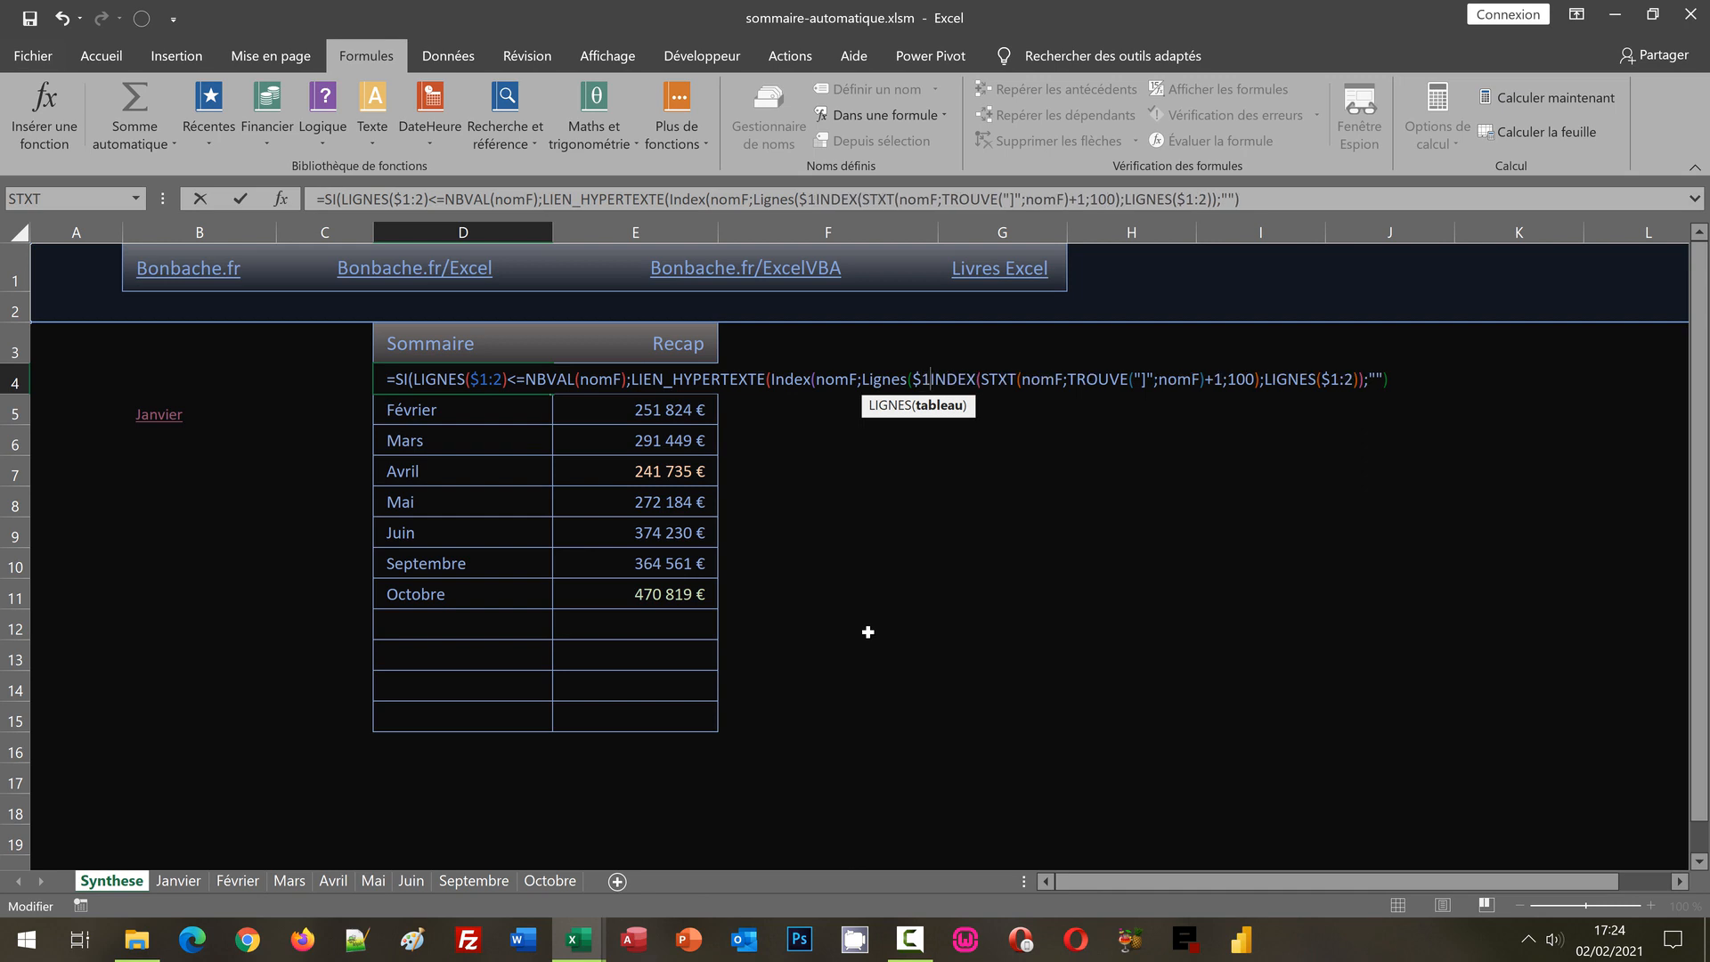
pyautogui.write(':')
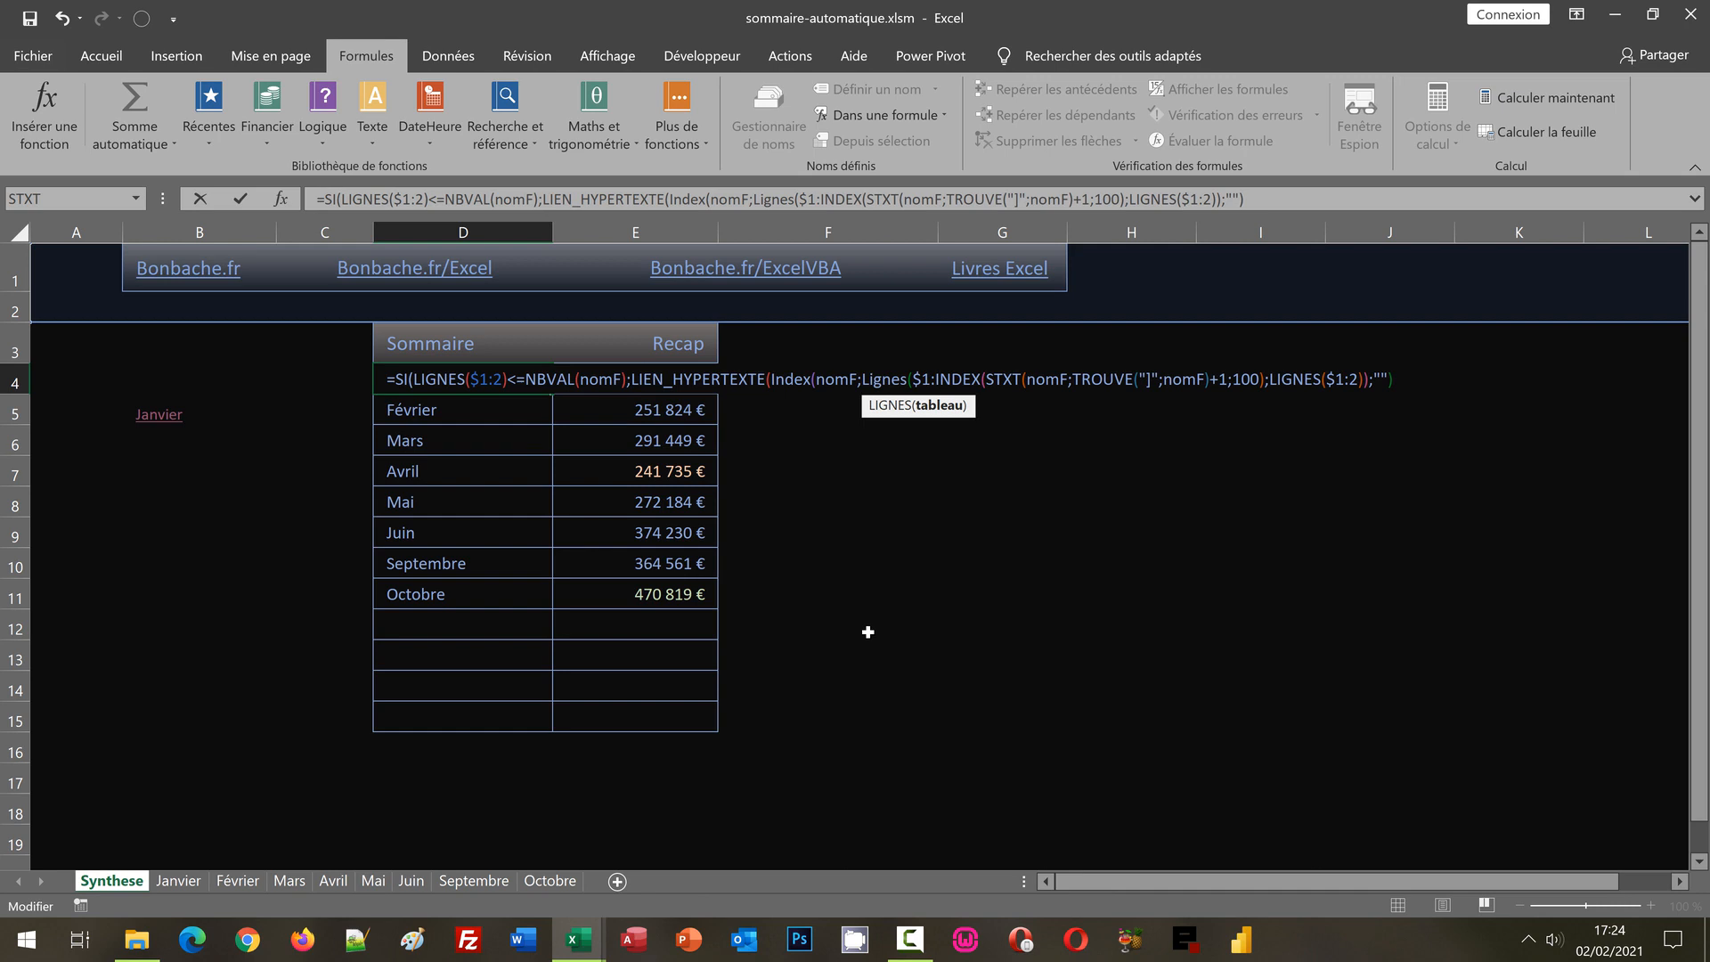
pyautogui.write('2')
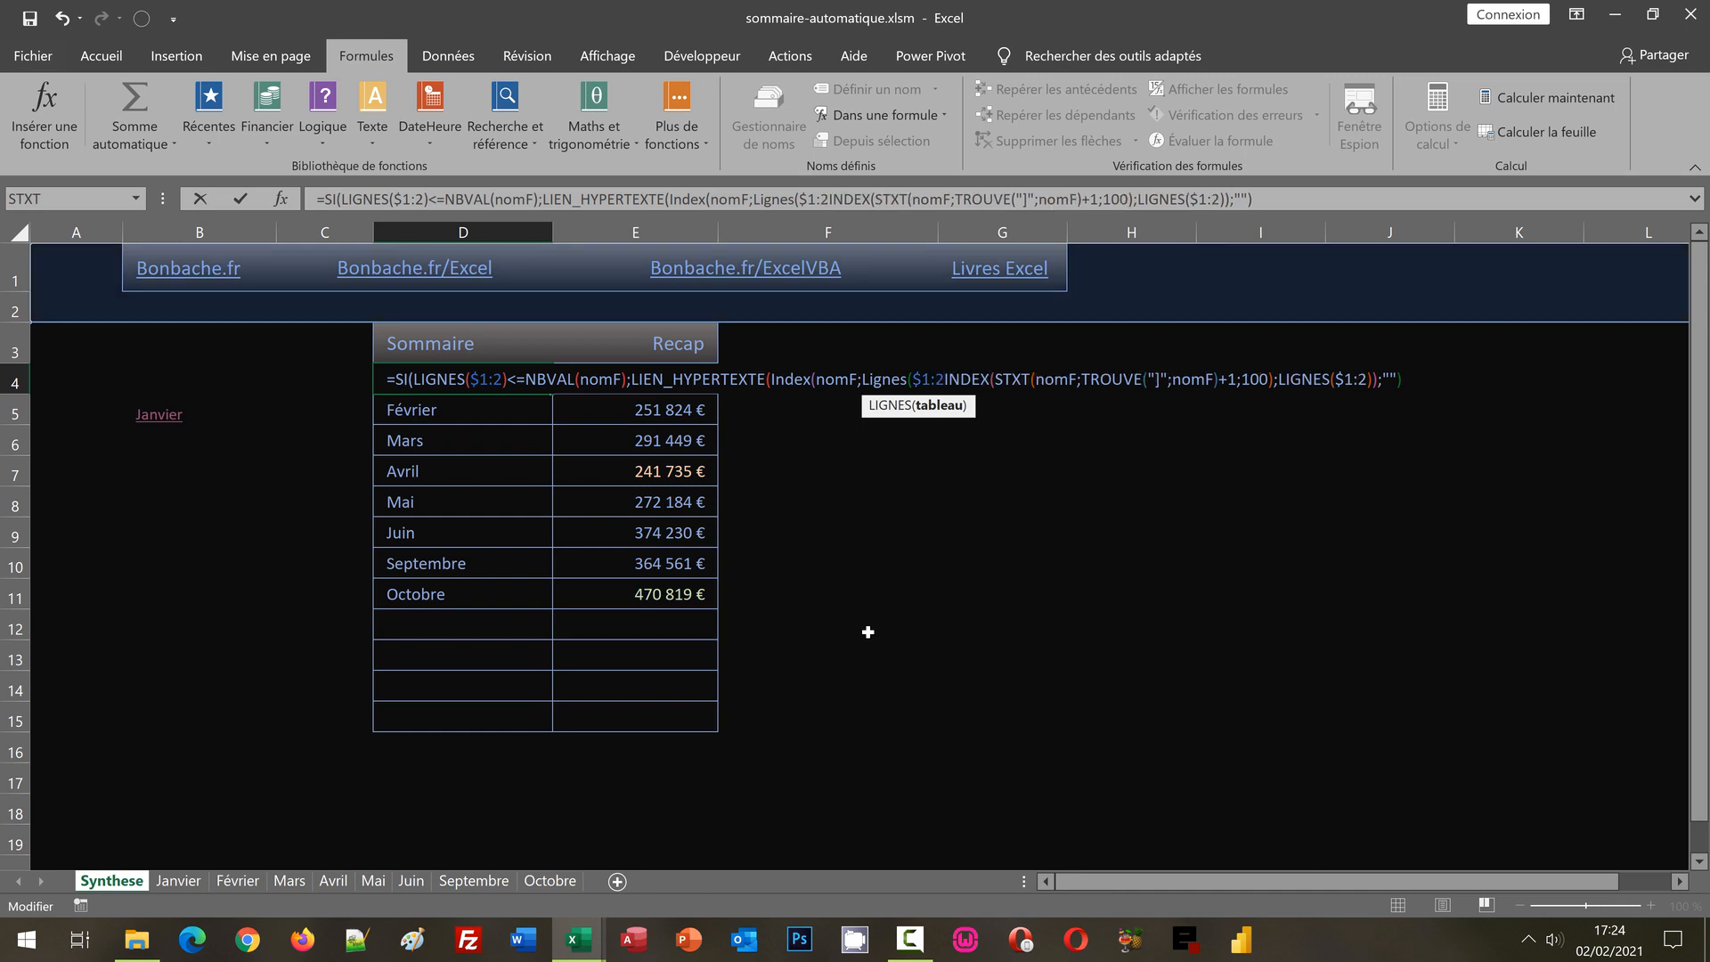
pyautogui.write(')')
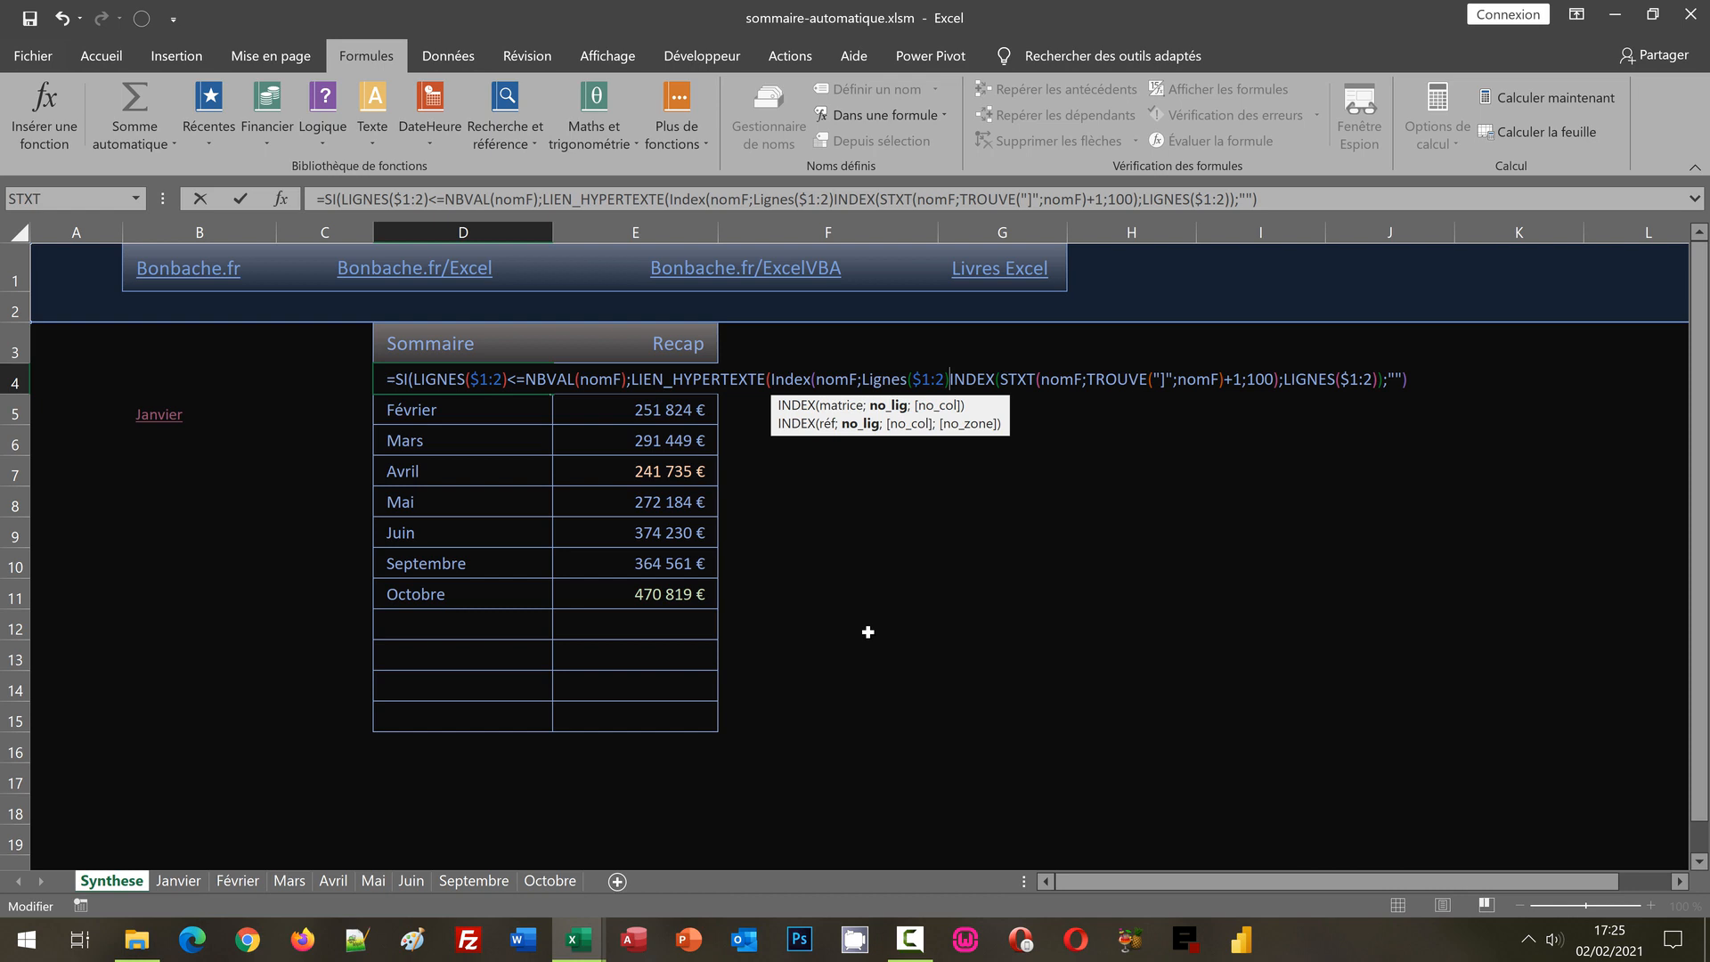
pyautogui.write(')')
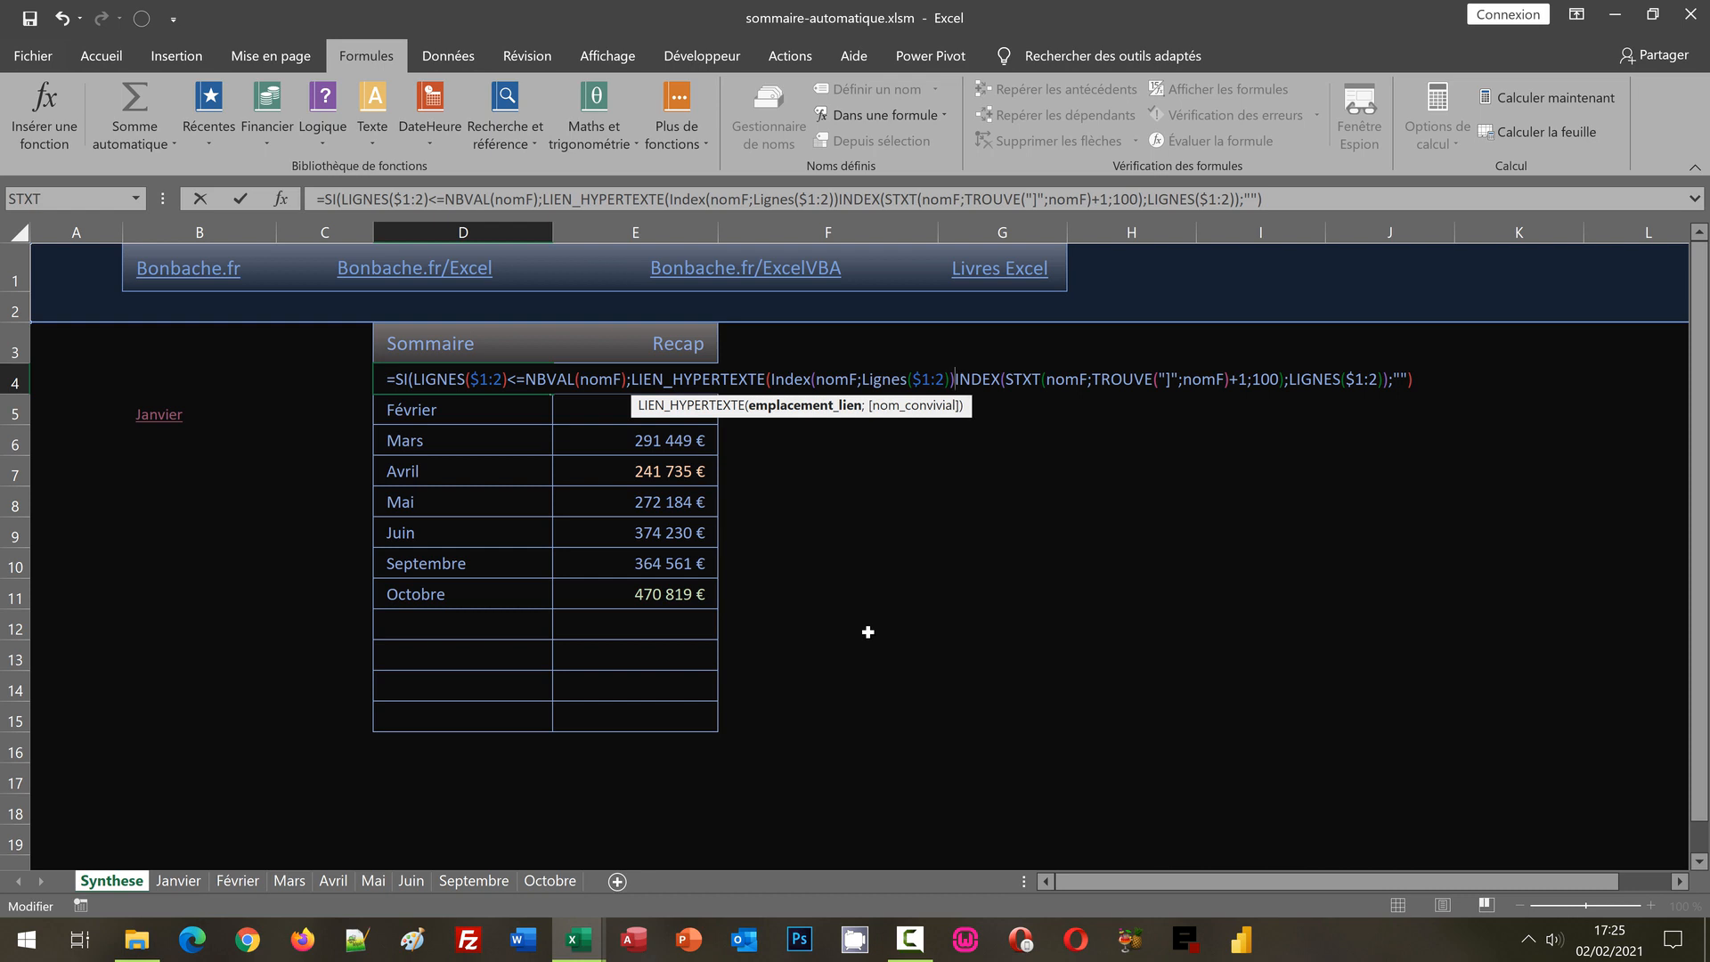
# - Append &"!A1" to the link location in D4's LIEN_HYPERTEXTE and close the function around the existing INDEX(STXT(...)) expression as its friendly name
pyautogui.write('&')
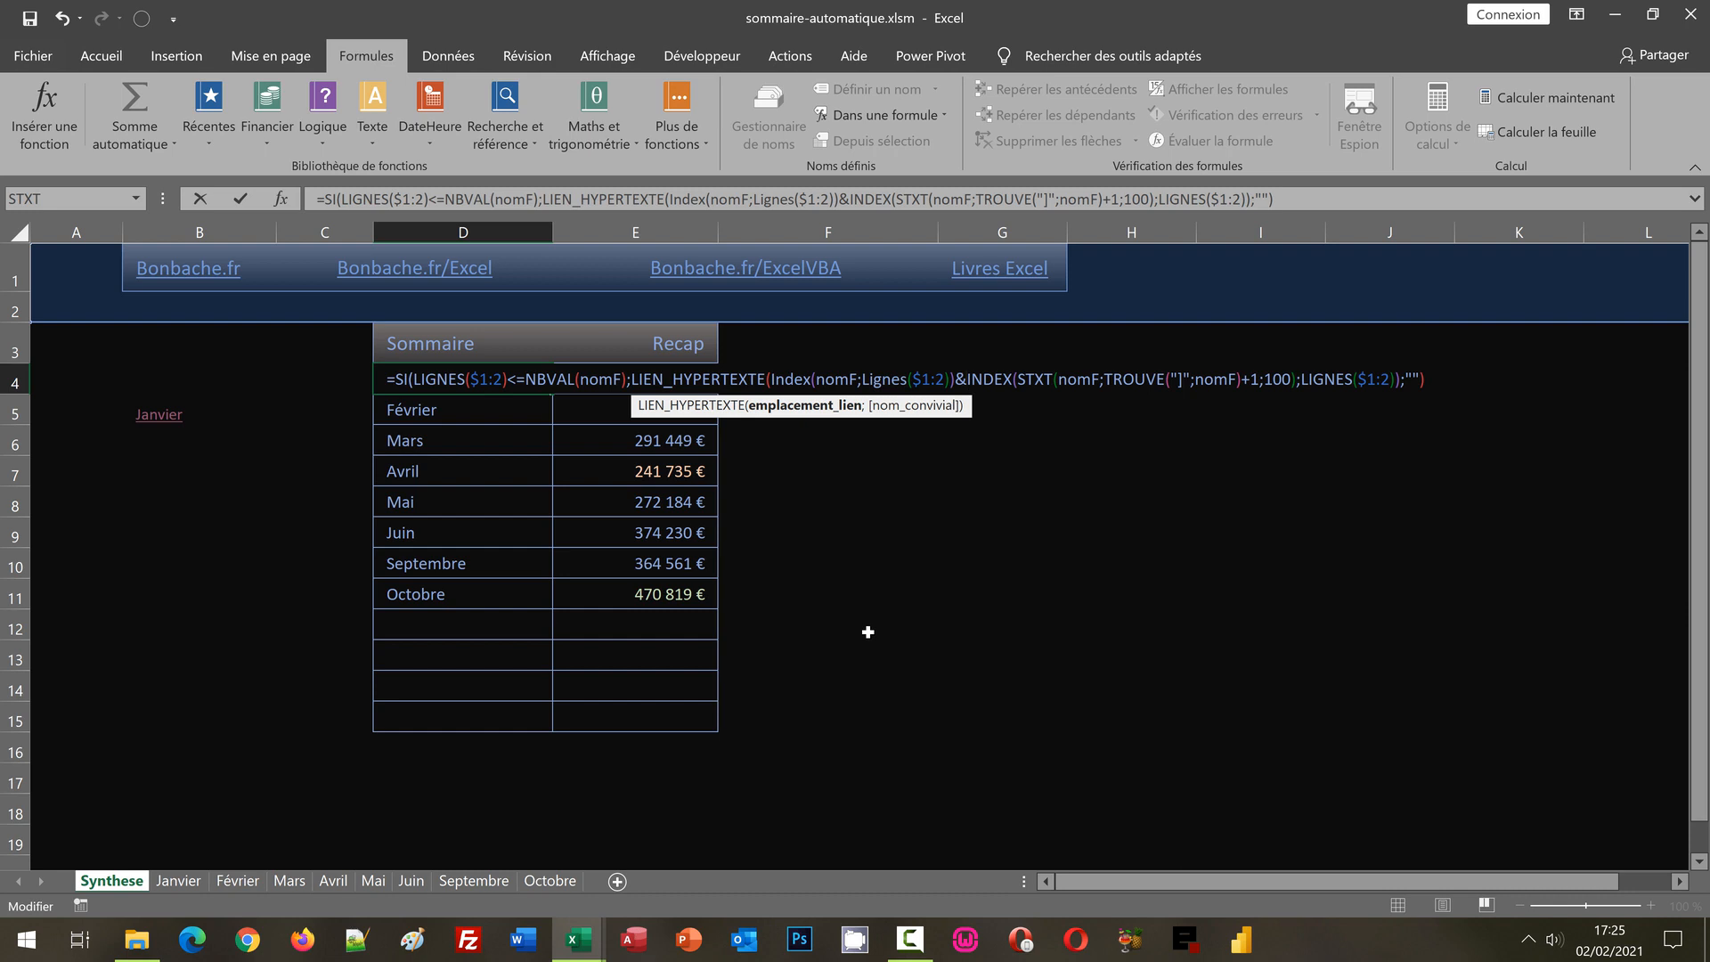
pyautogui.write('"')
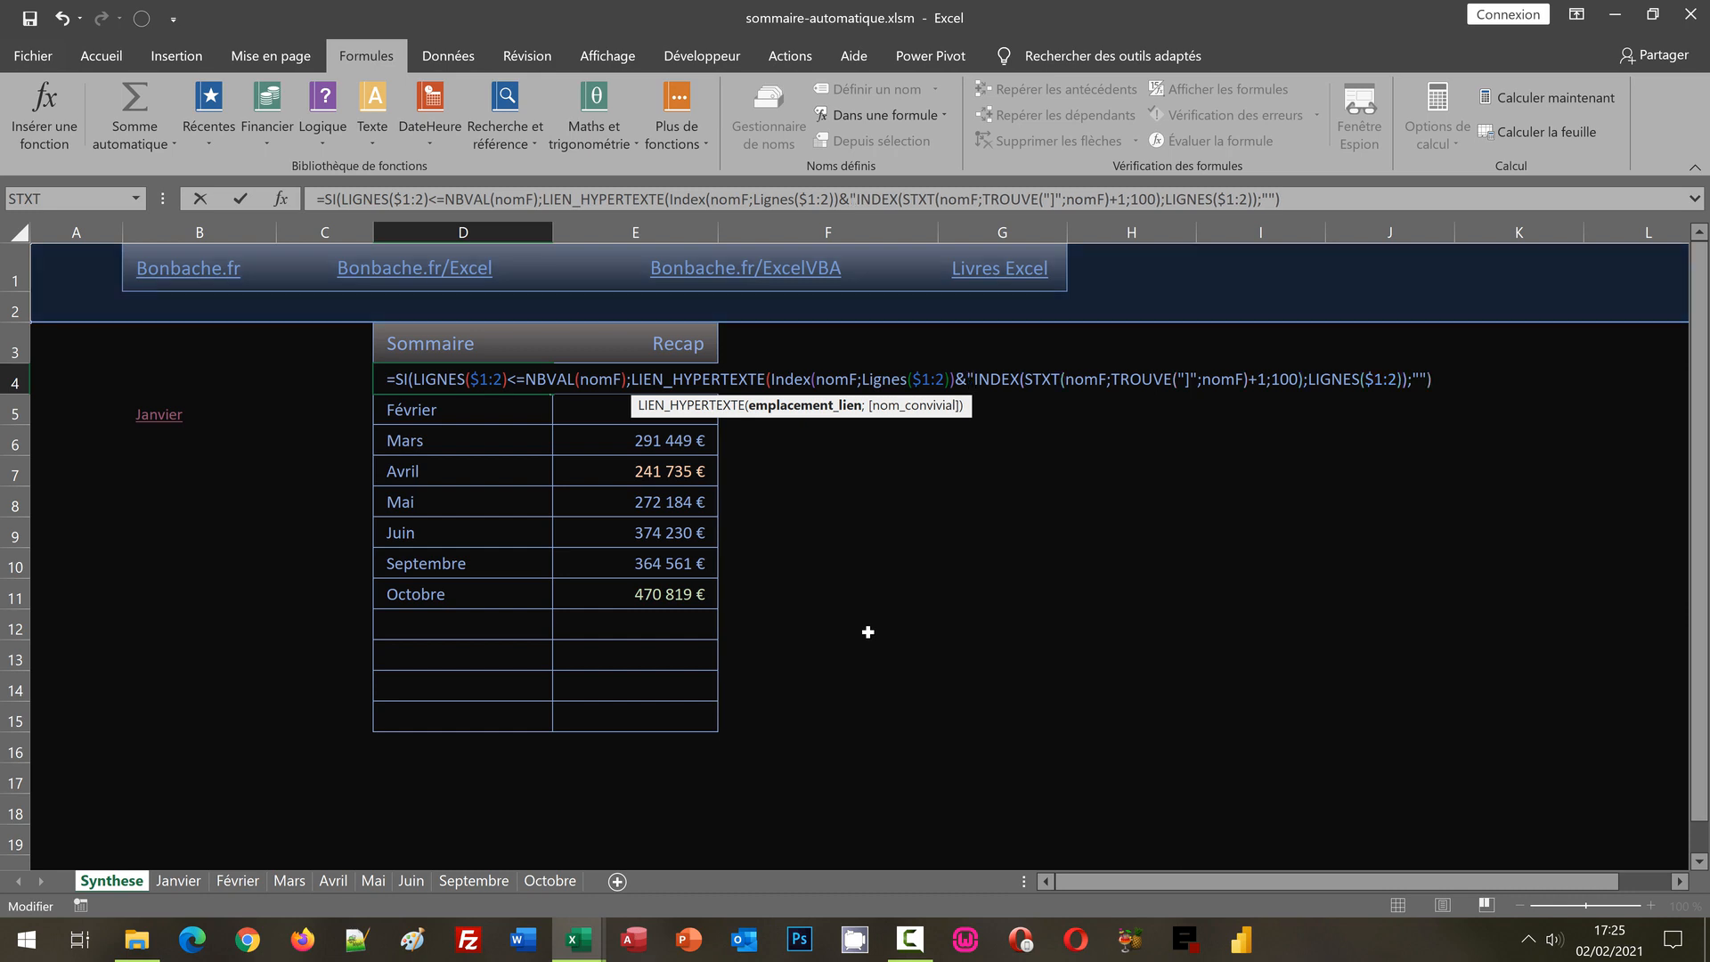
pyautogui.write('!')
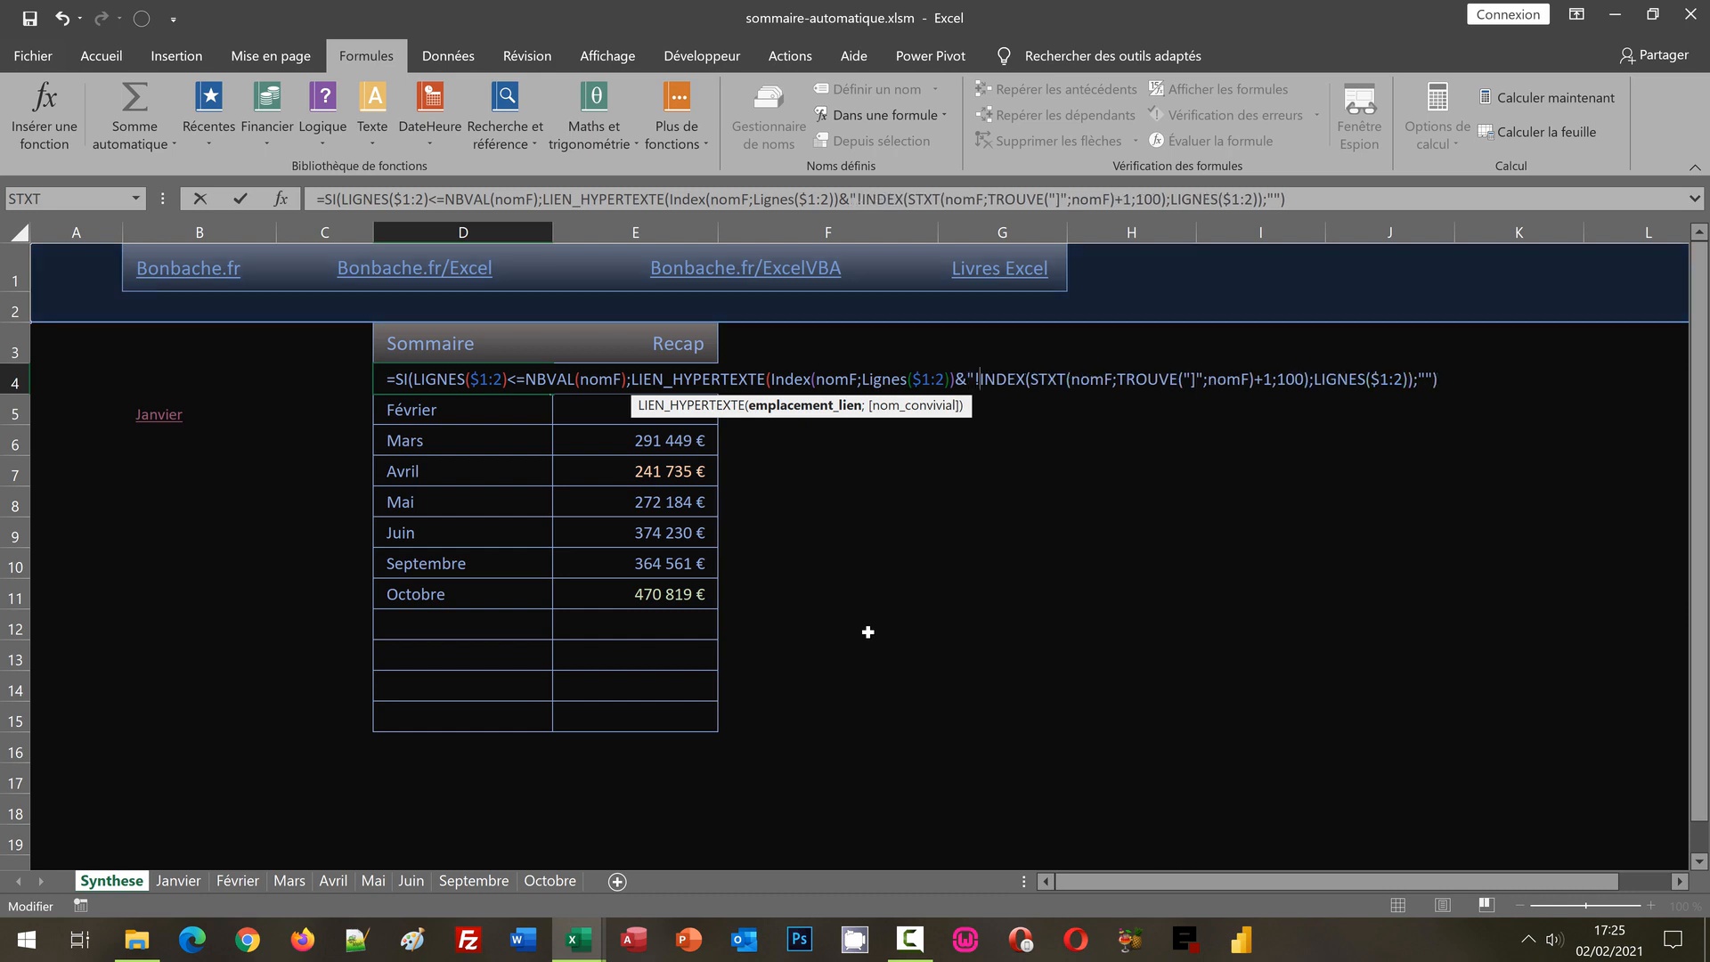
pyautogui.write('A1')
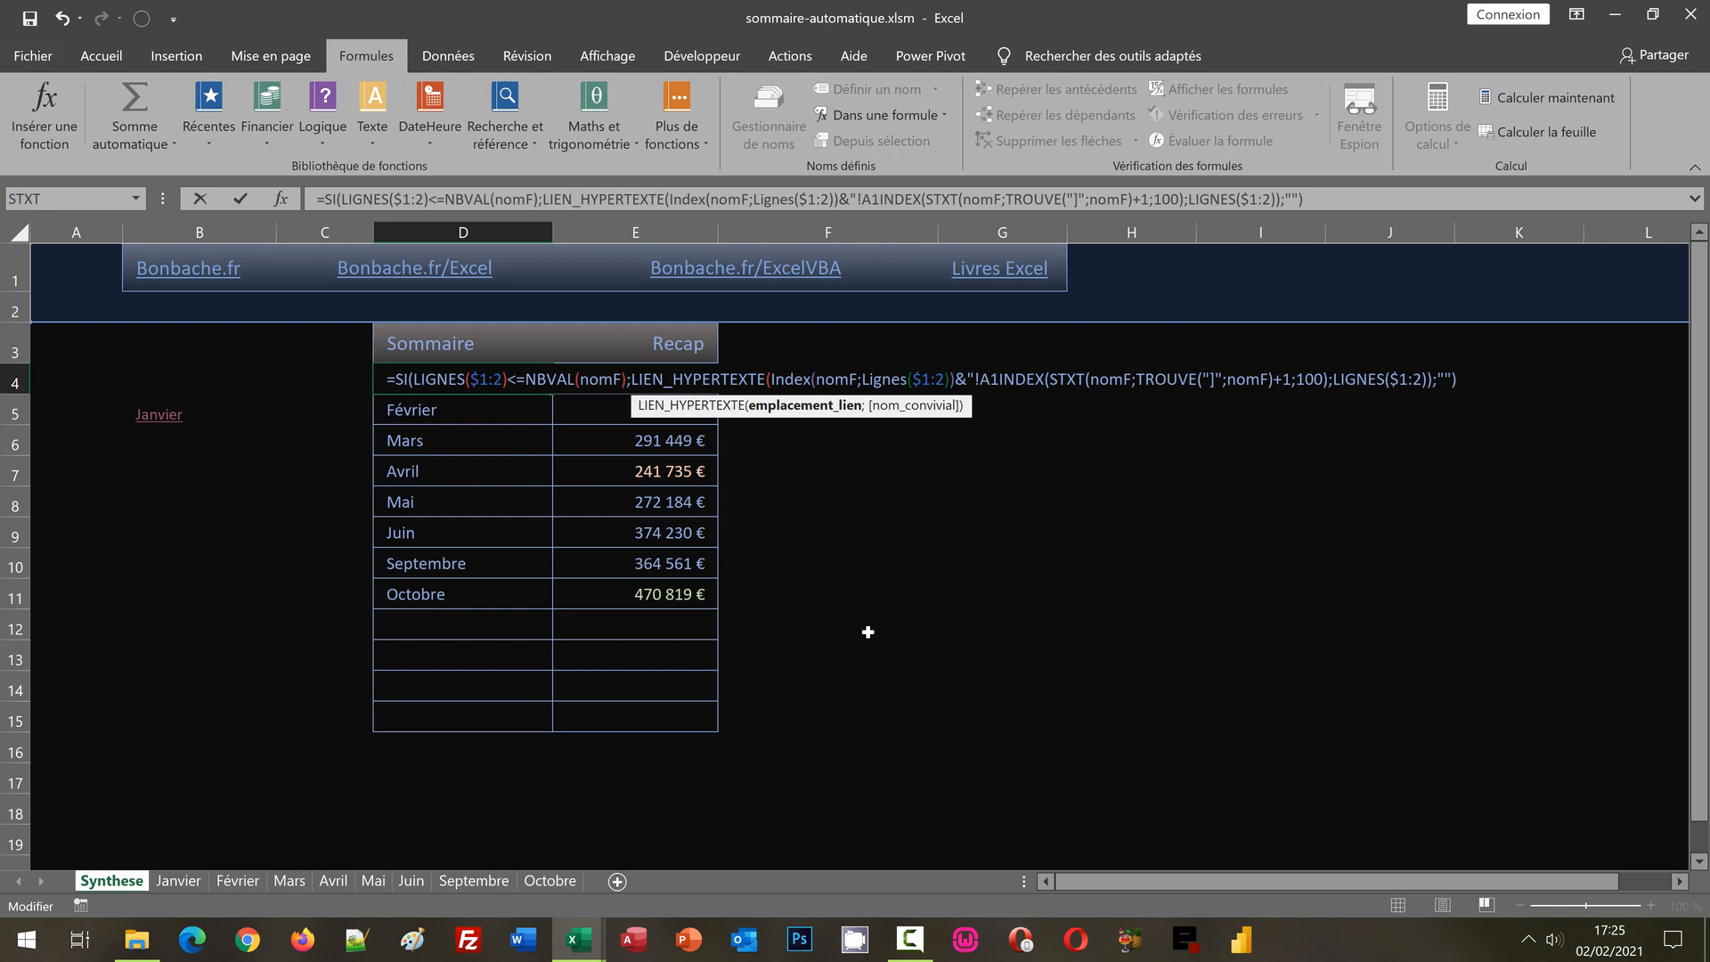
pyautogui.write('"')
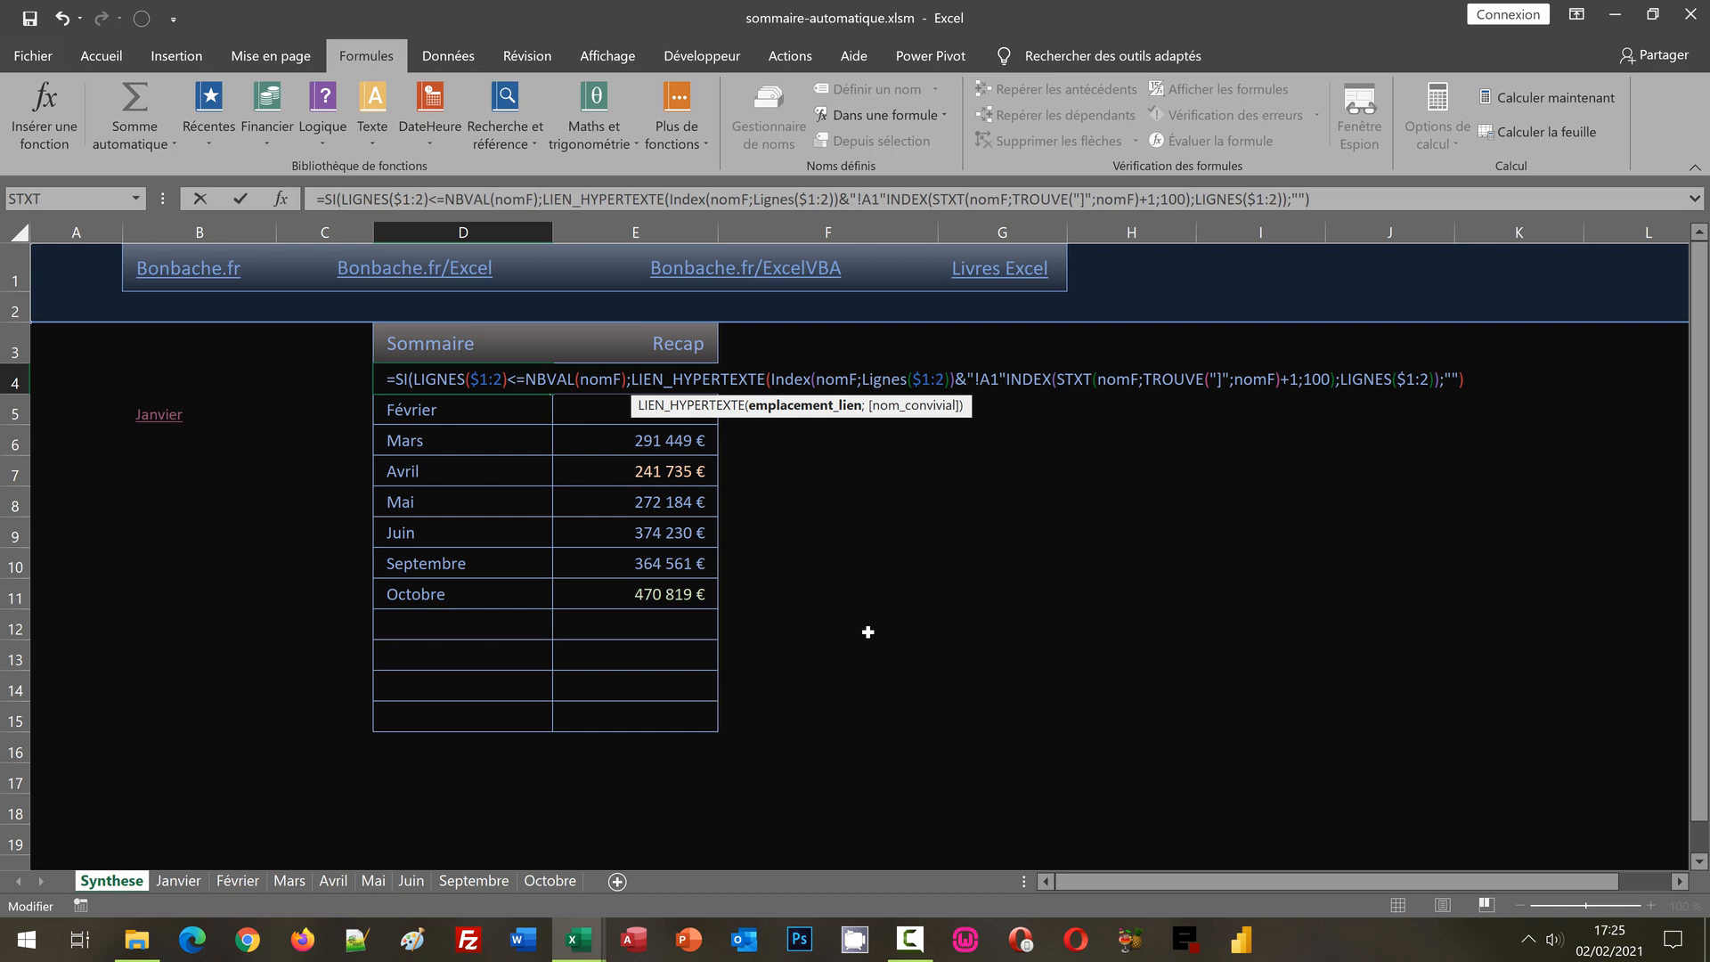
pyautogui.write(';')
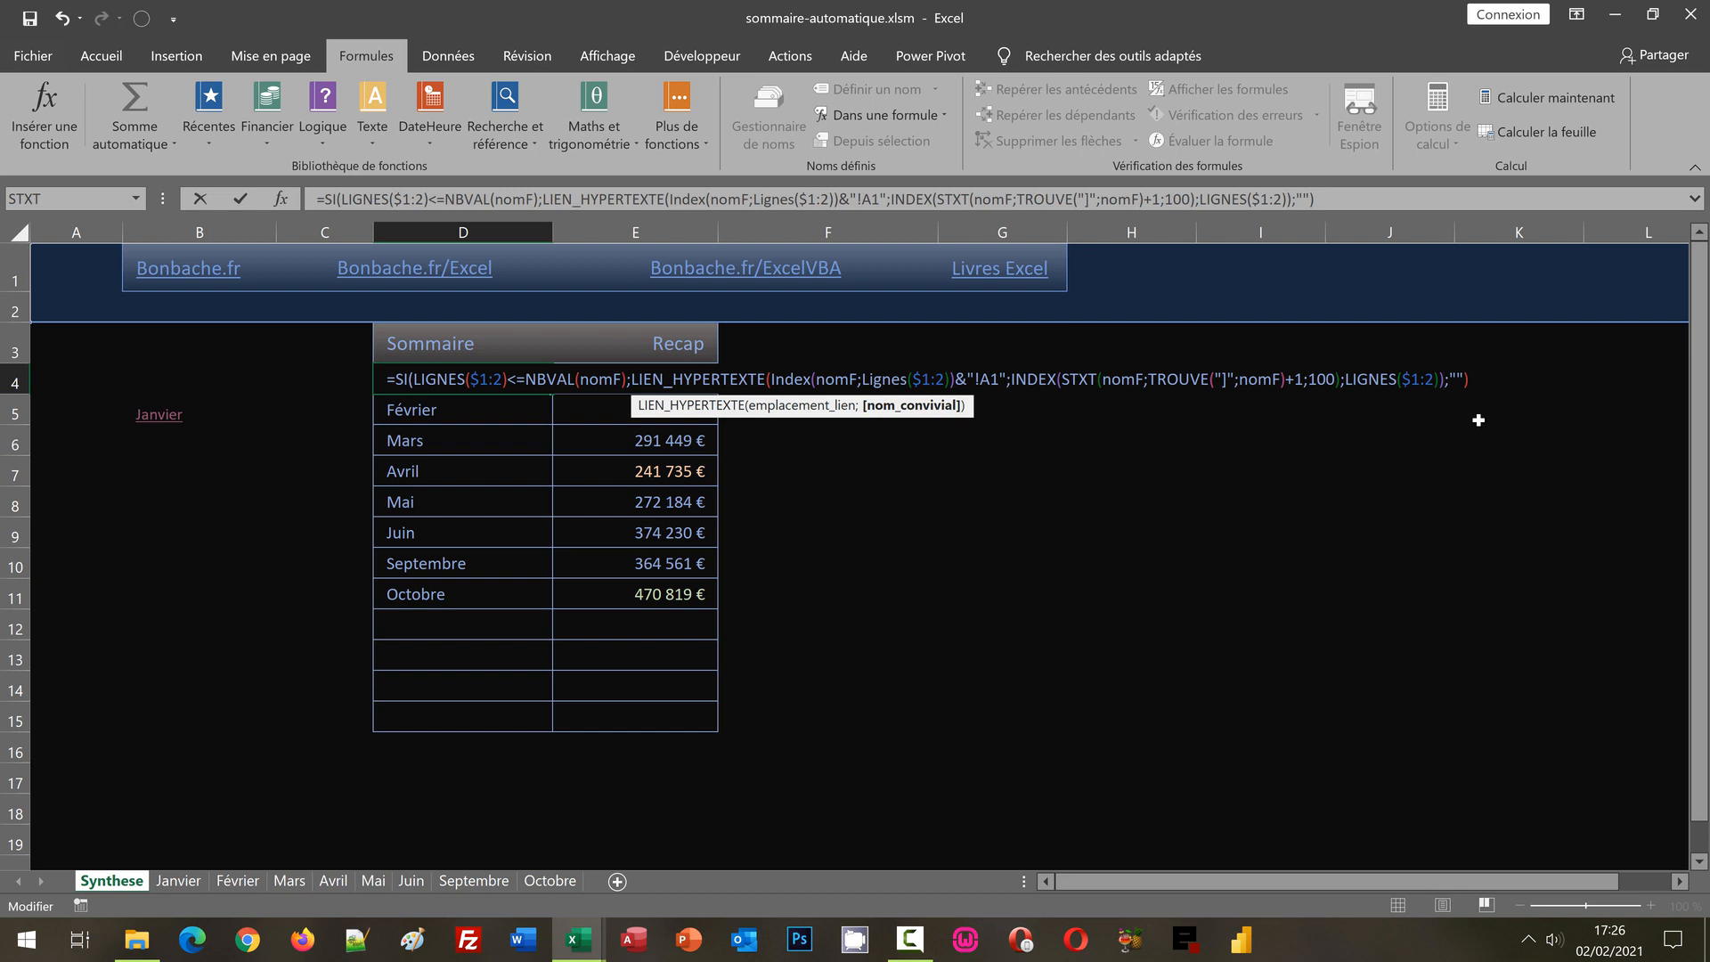
pyautogui.write(')')
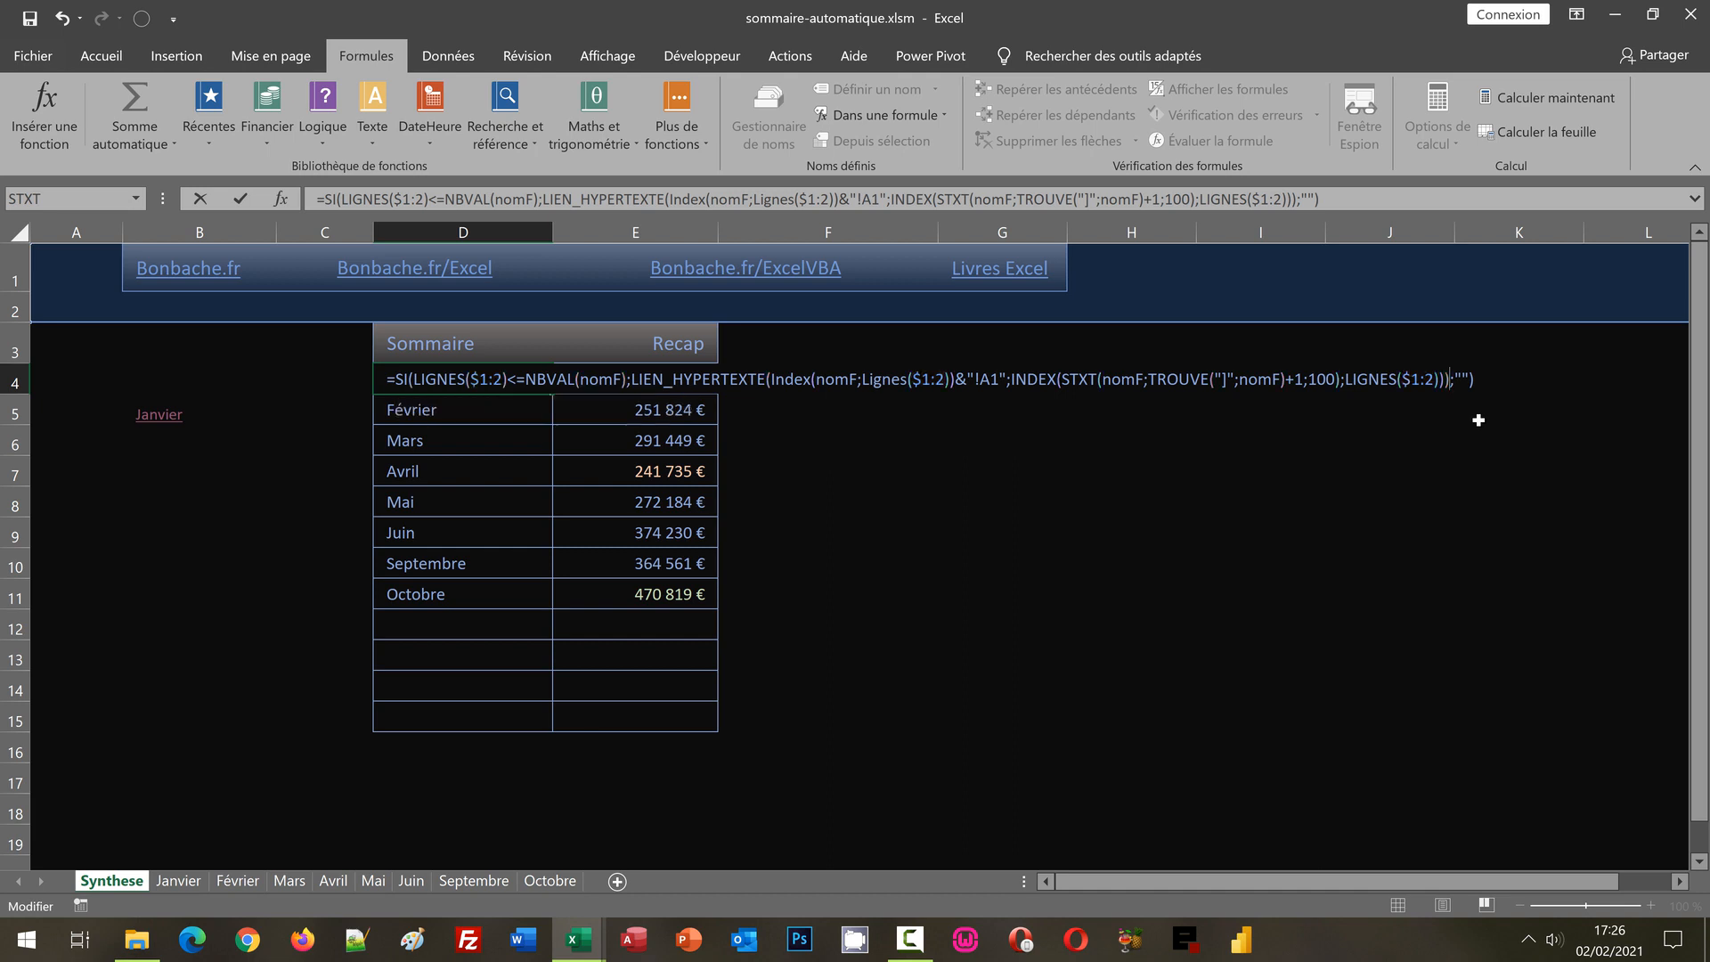
# - Validate the D4 formula as an array formula and fill it down the Sommaire column through D15
pyautogui.hotkey('ctrl', 'shift', 'Return')
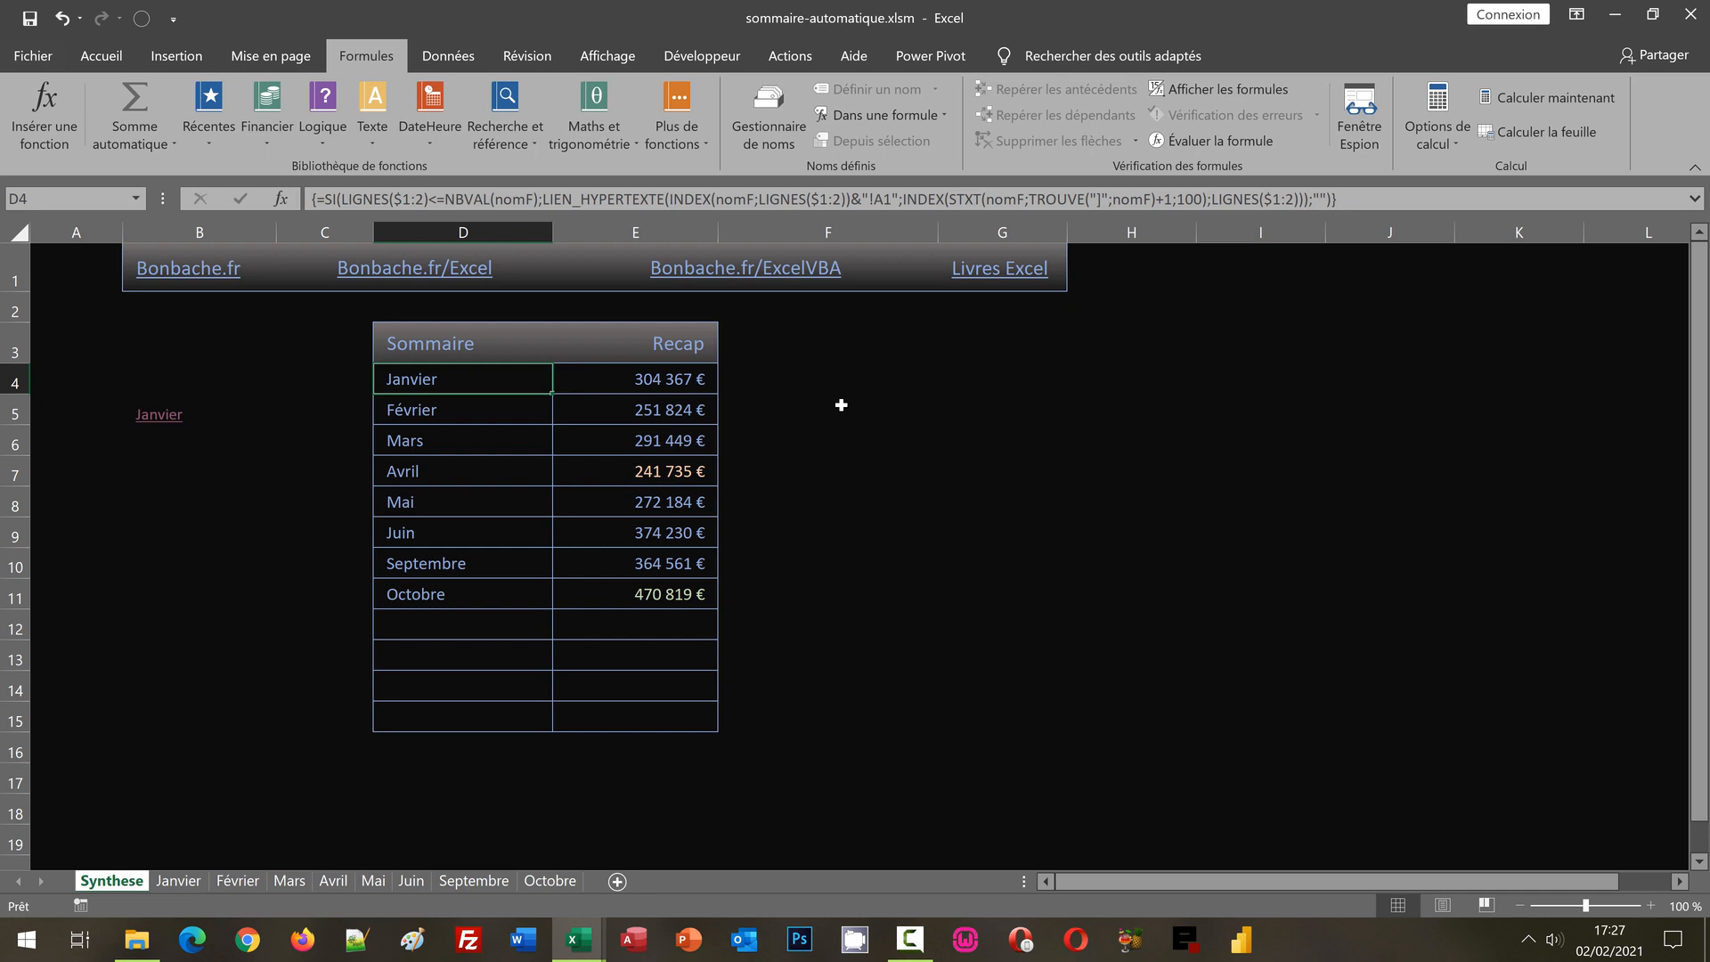
pyautogui.doubleClick(556, 386)
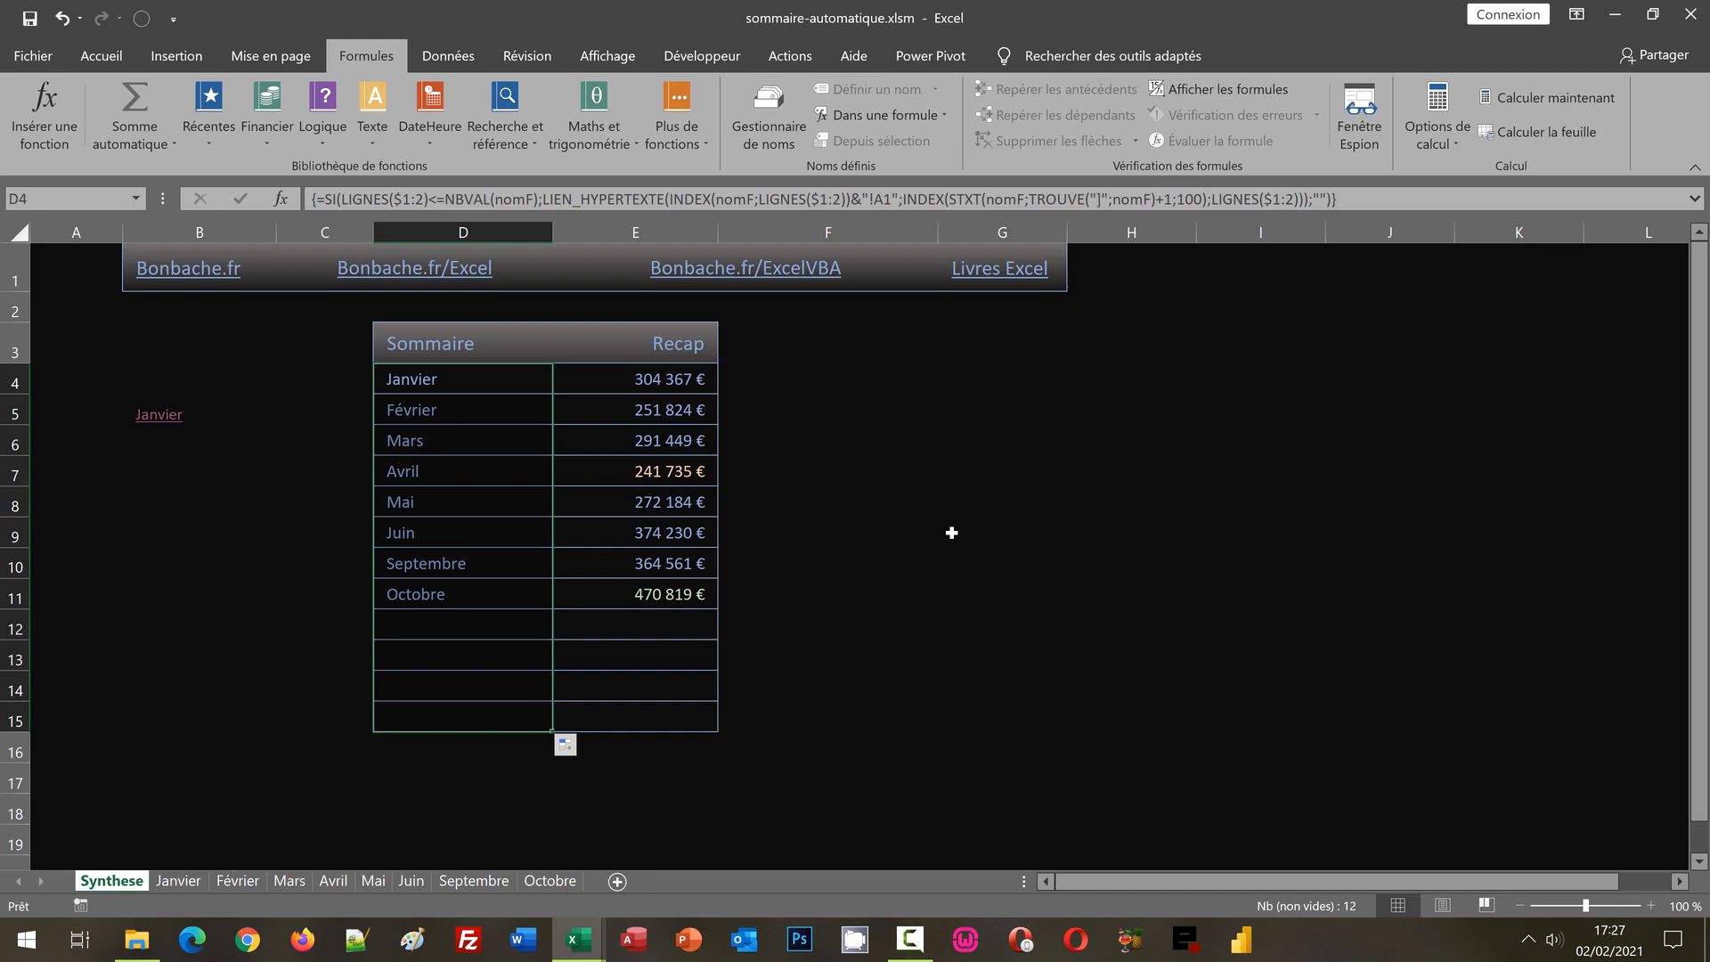
pyautogui.click(951, 532)
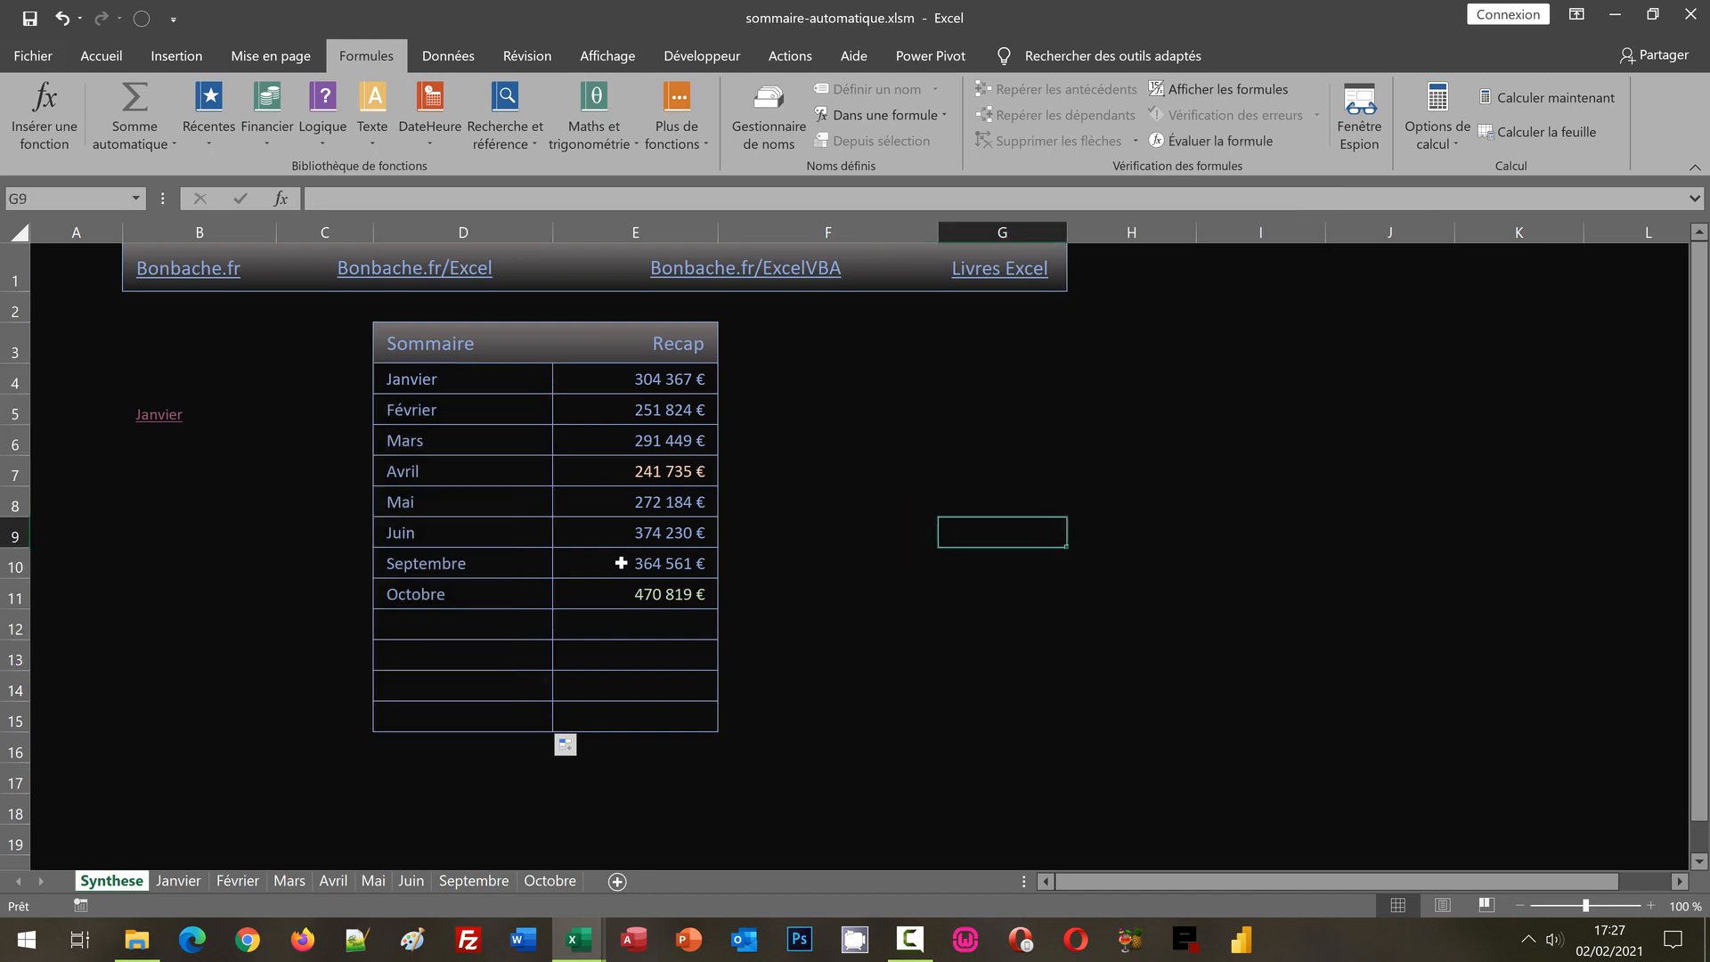
# - Test the Mai, Février and Septembre links in the Sommaire column, returning to the Synthese sheet after each one
pyautogui.click(400, 500)
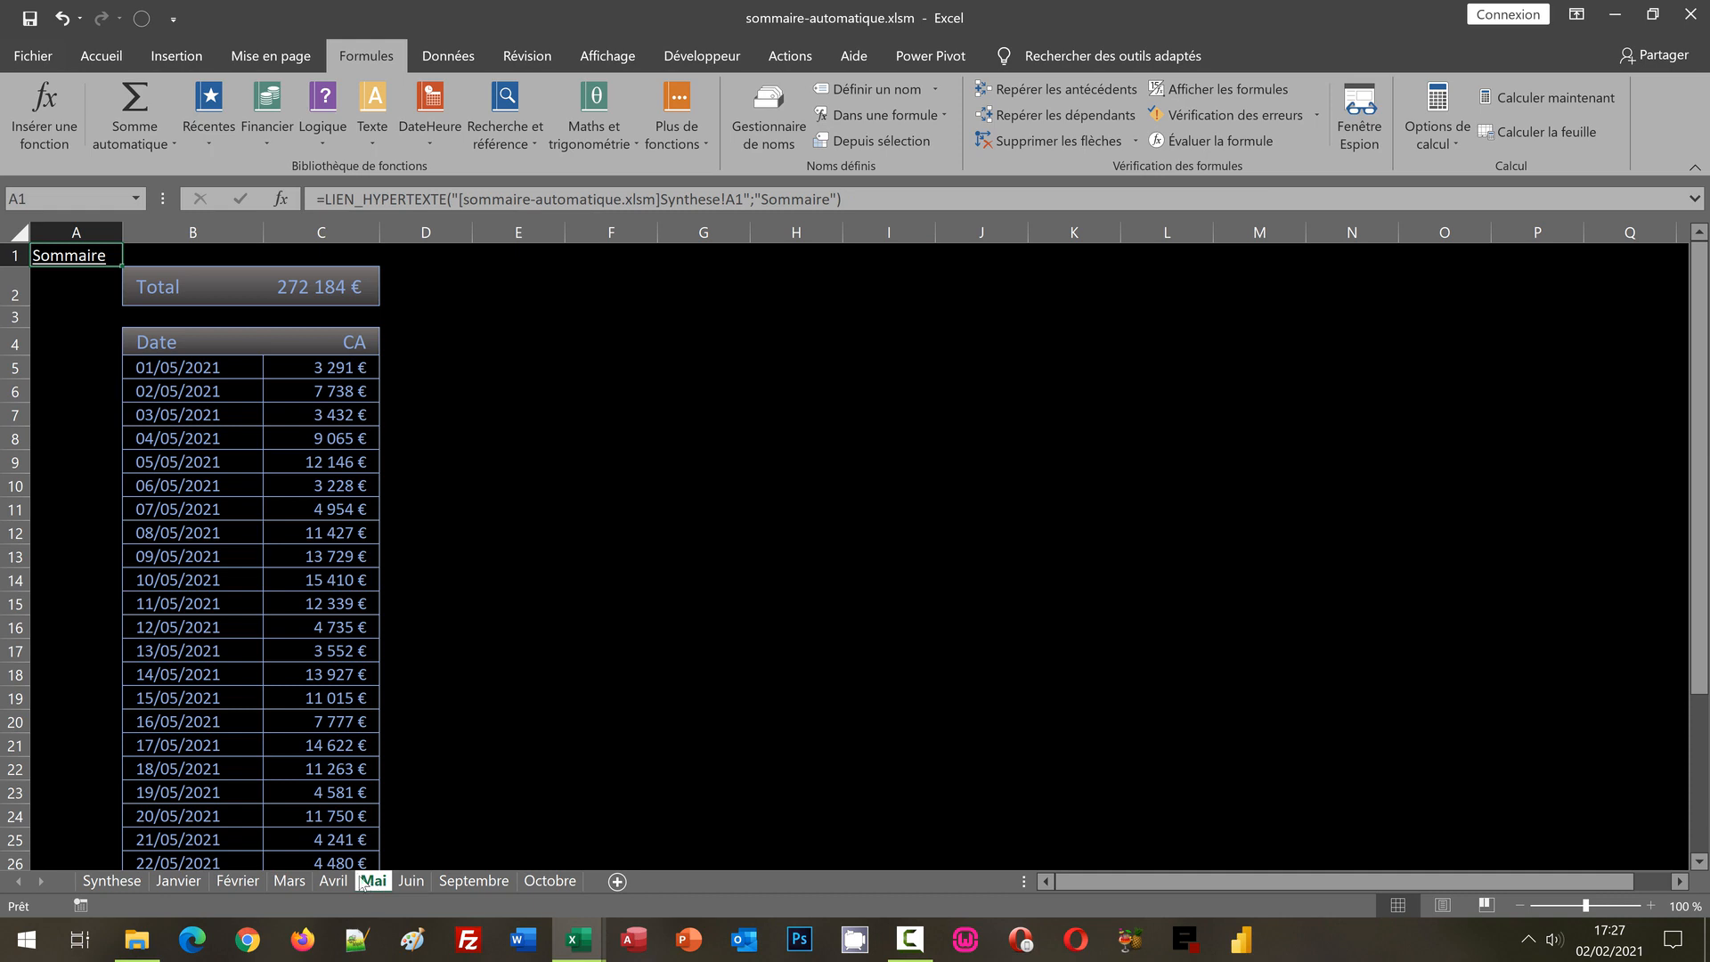
pyautogui.click(112, 881)
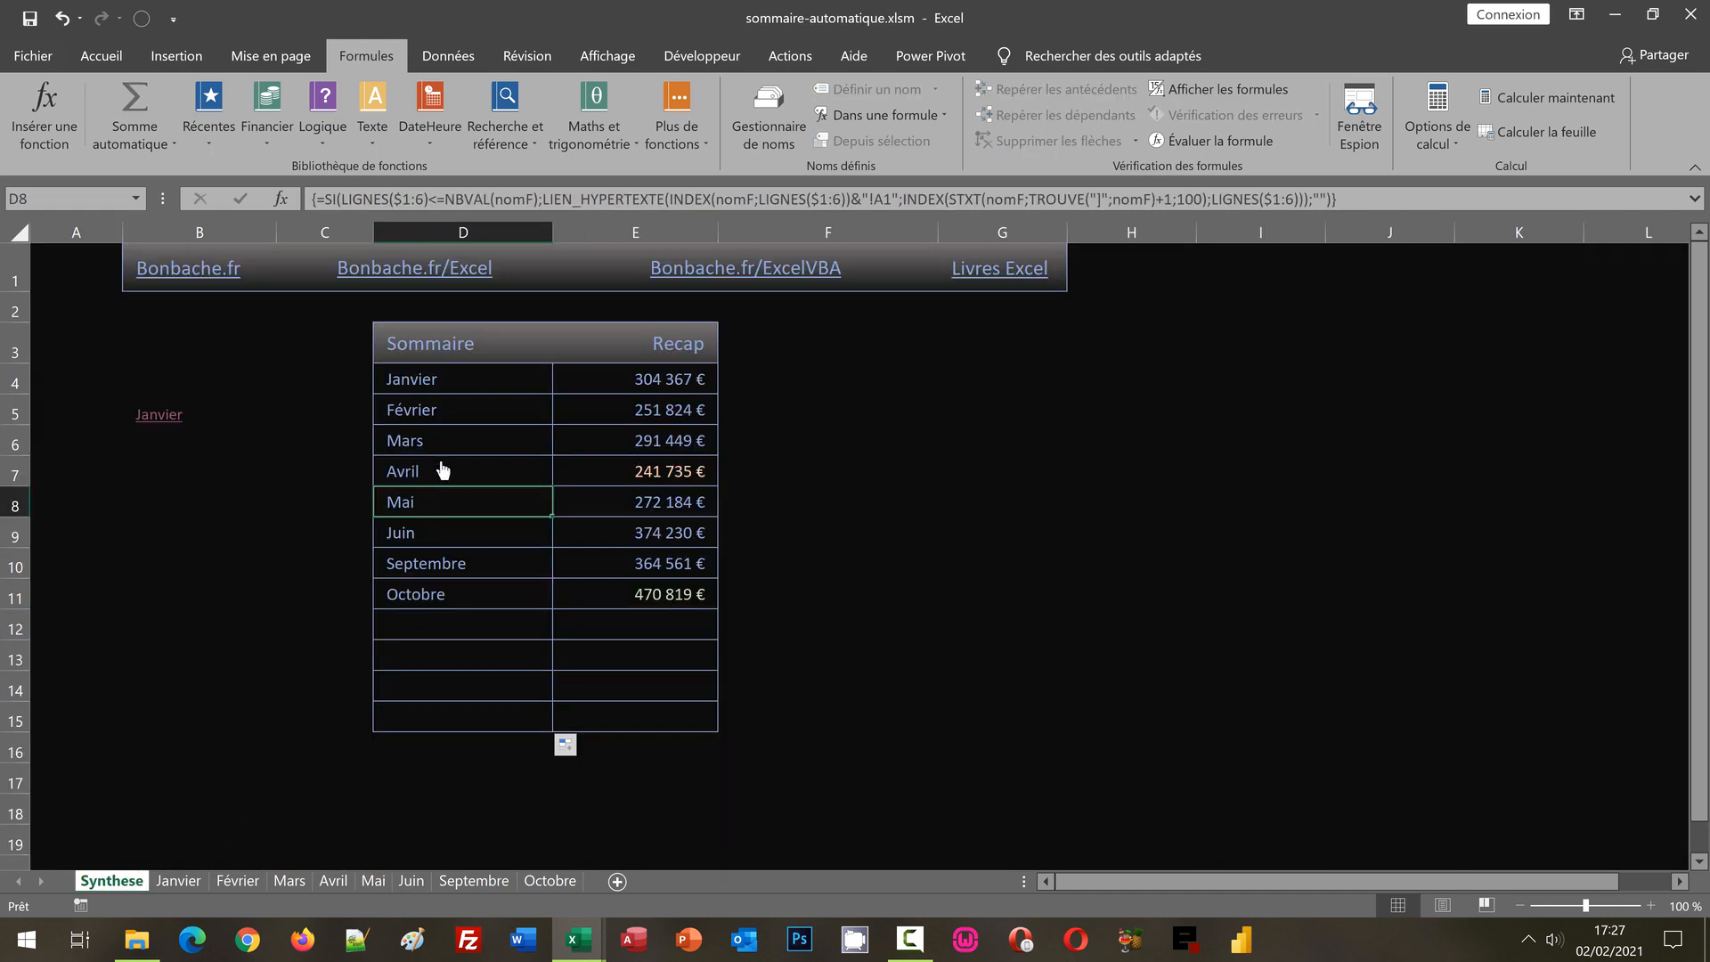
pyautogui.click(423, 418)
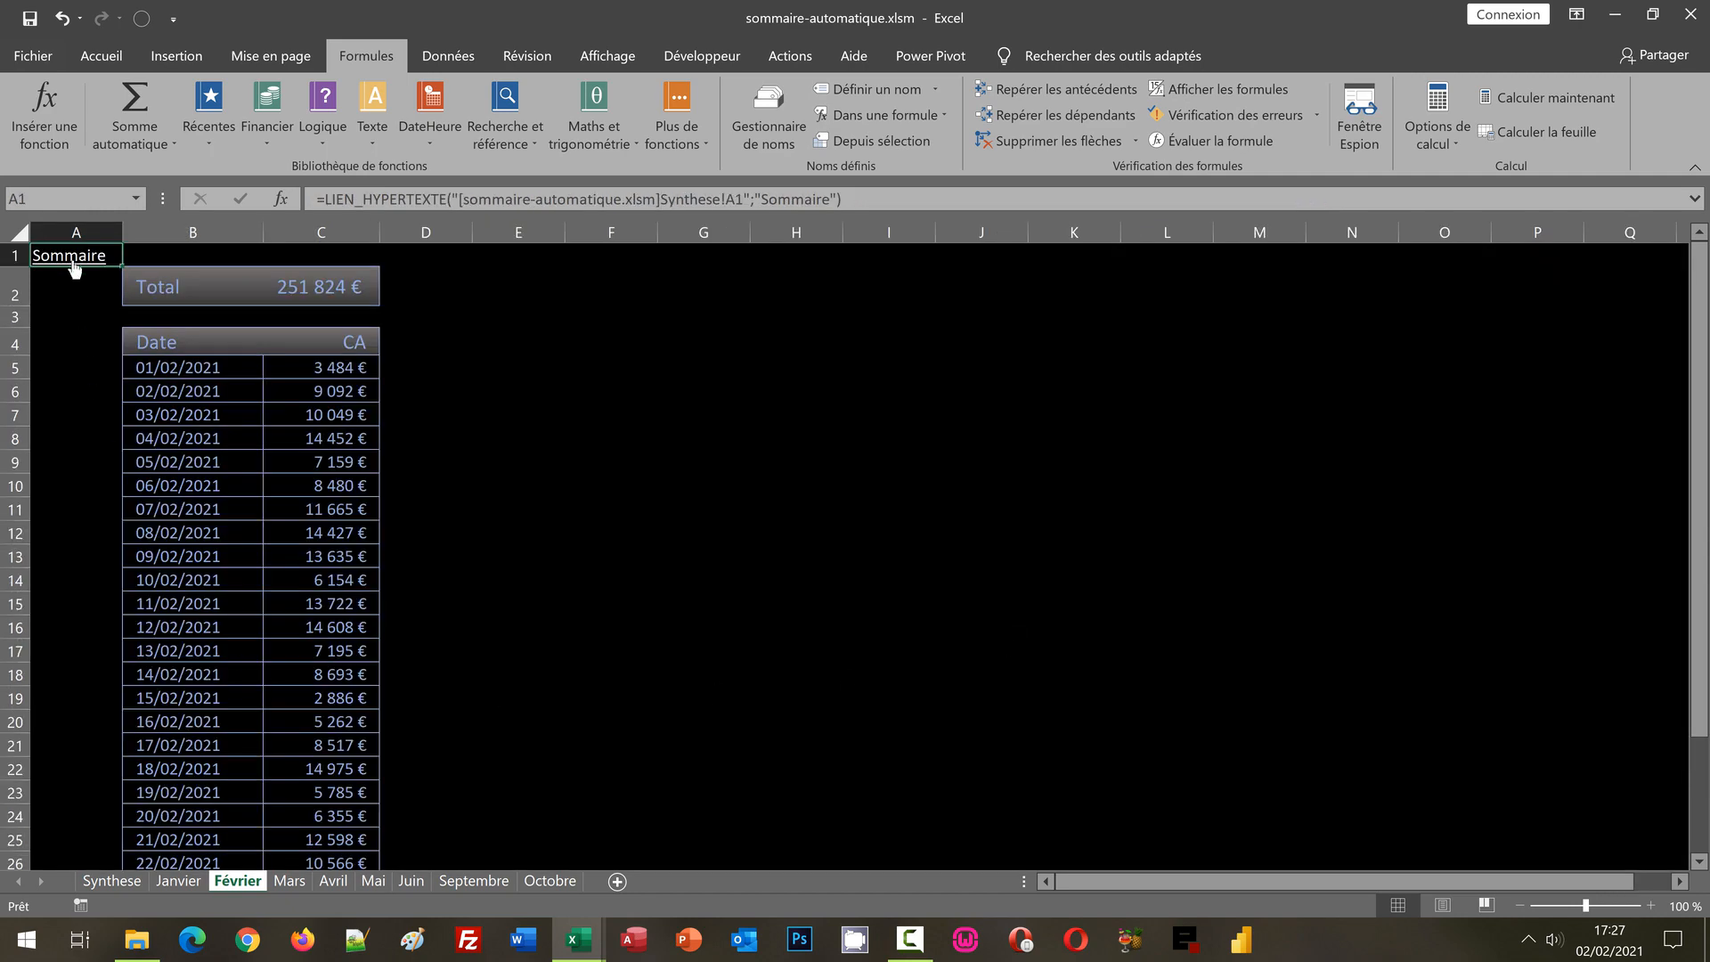
pyautogui.click(71, 260)
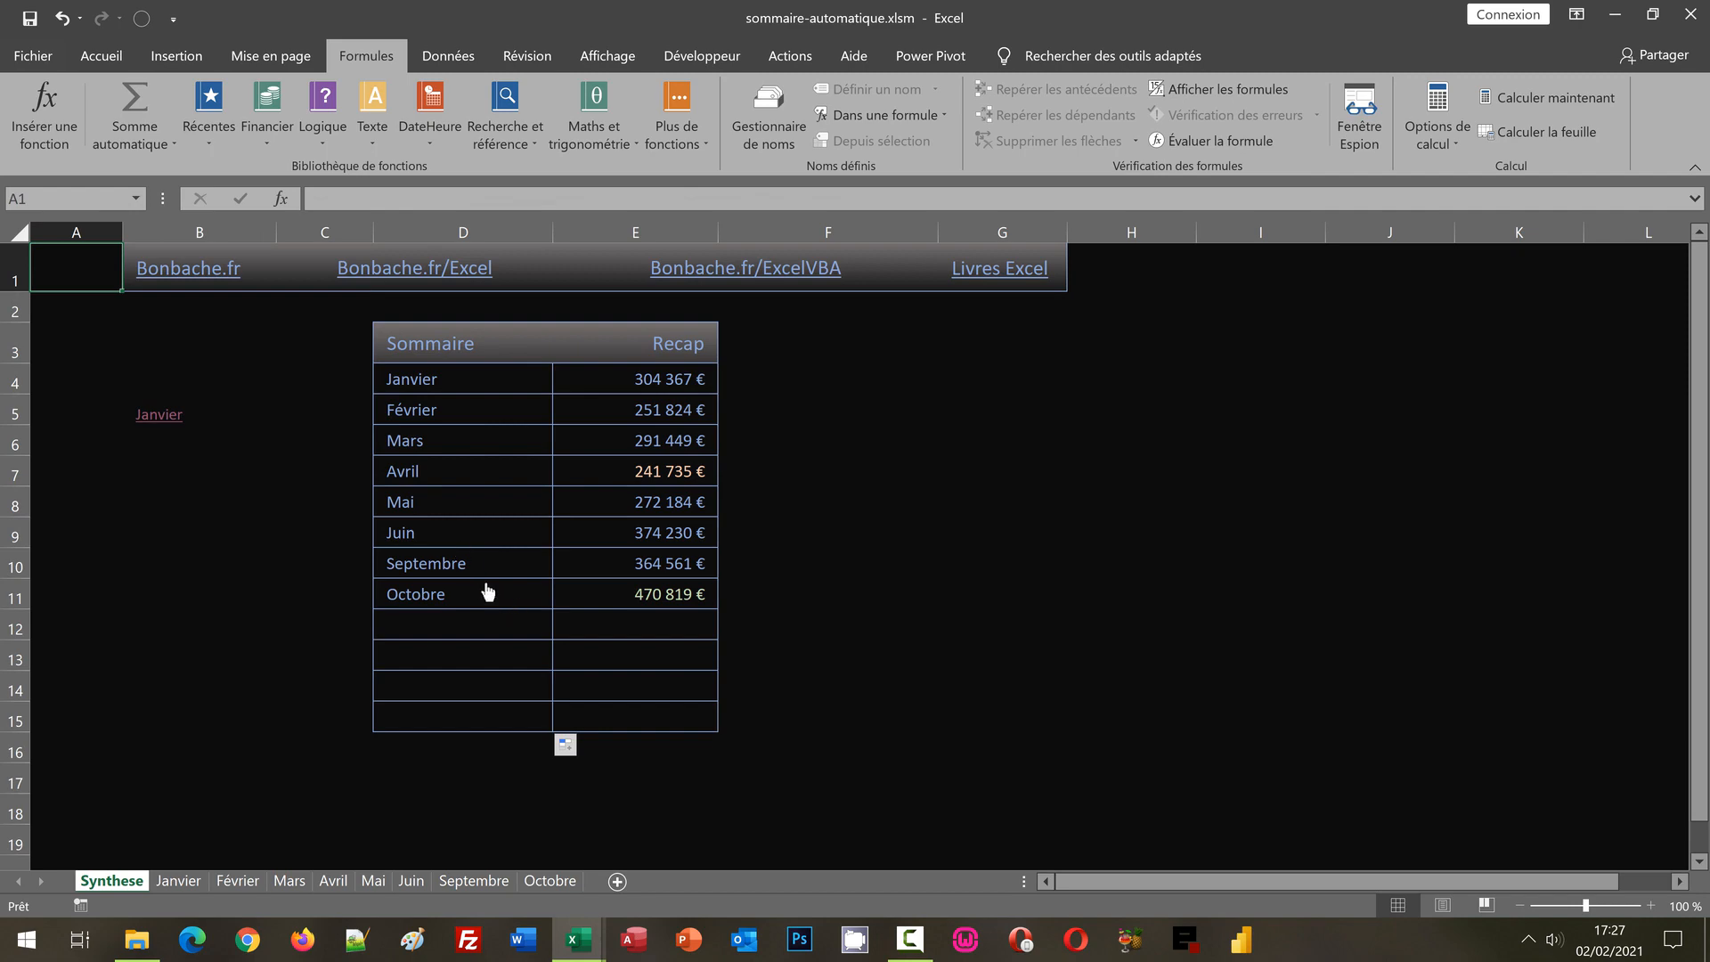
pyautogui.click(449, 565)
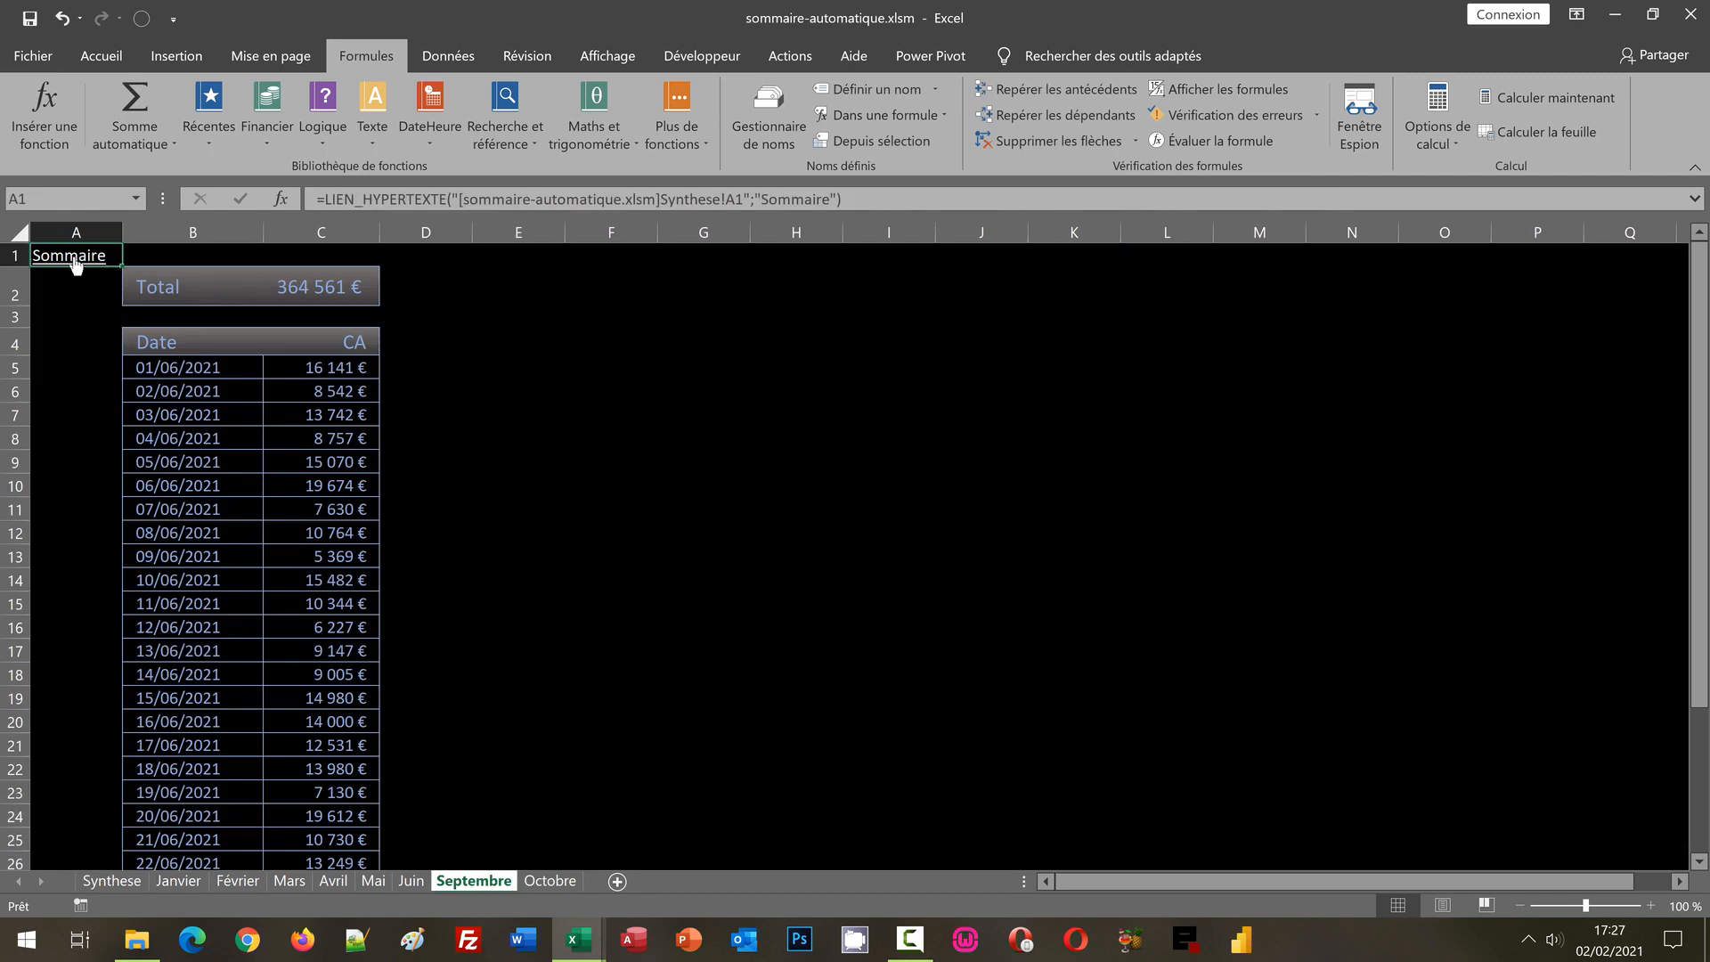
pyautogui.click(73, 255)
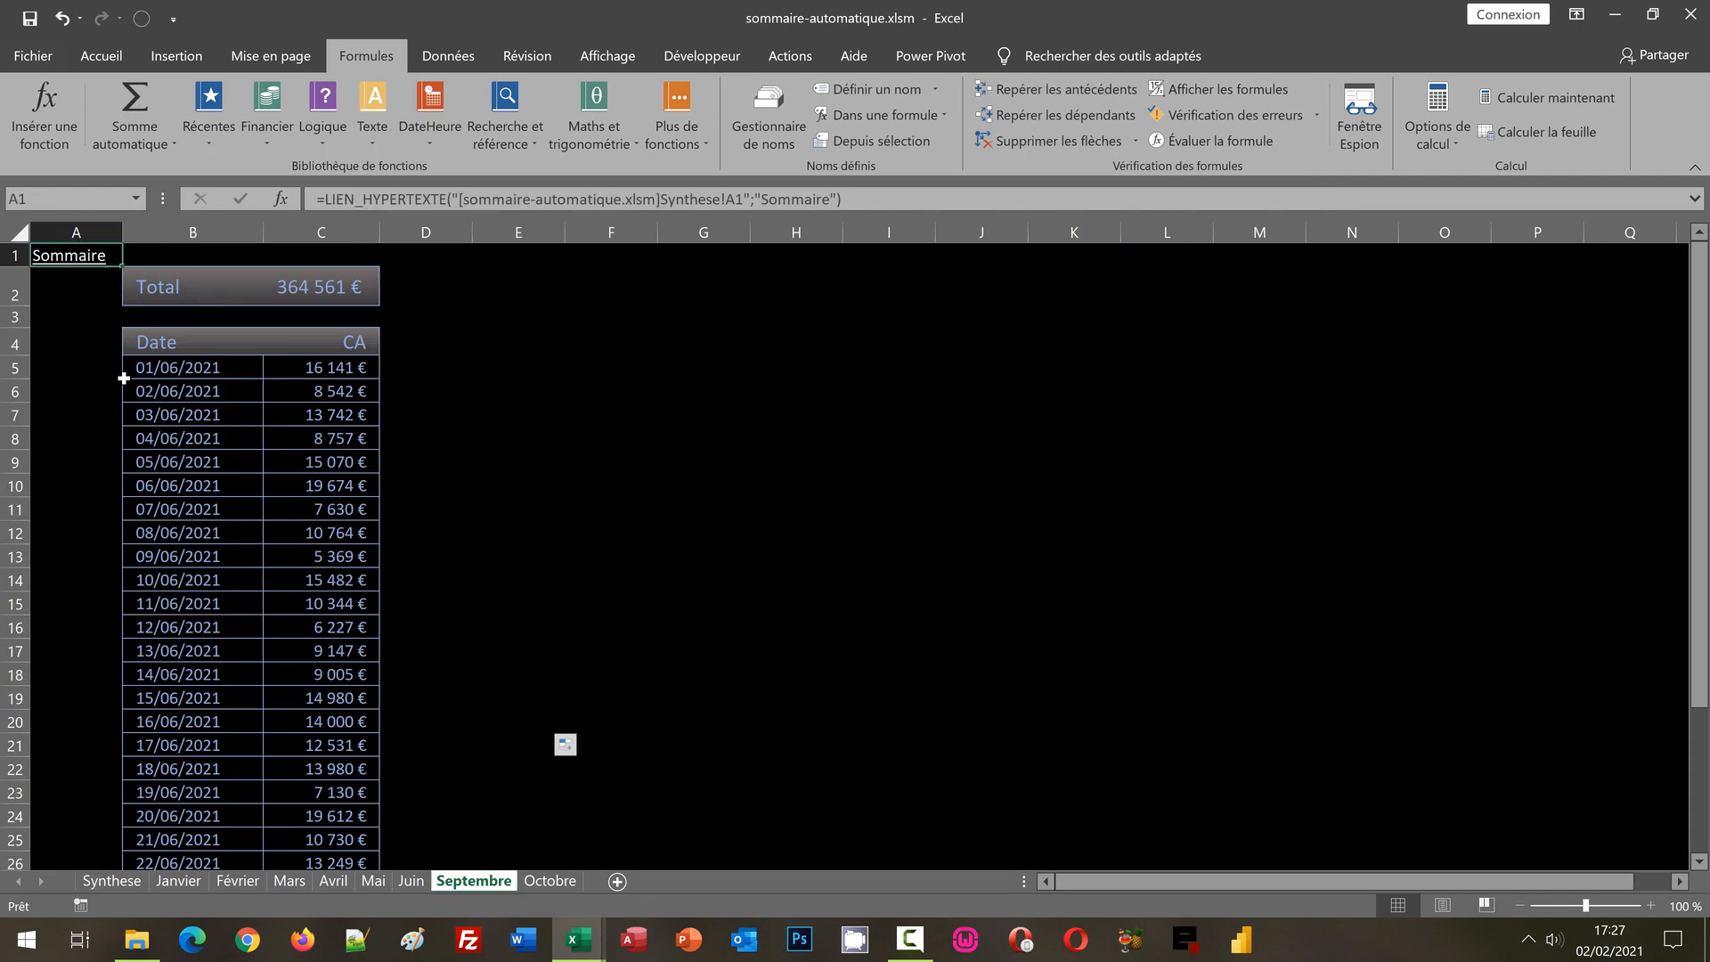